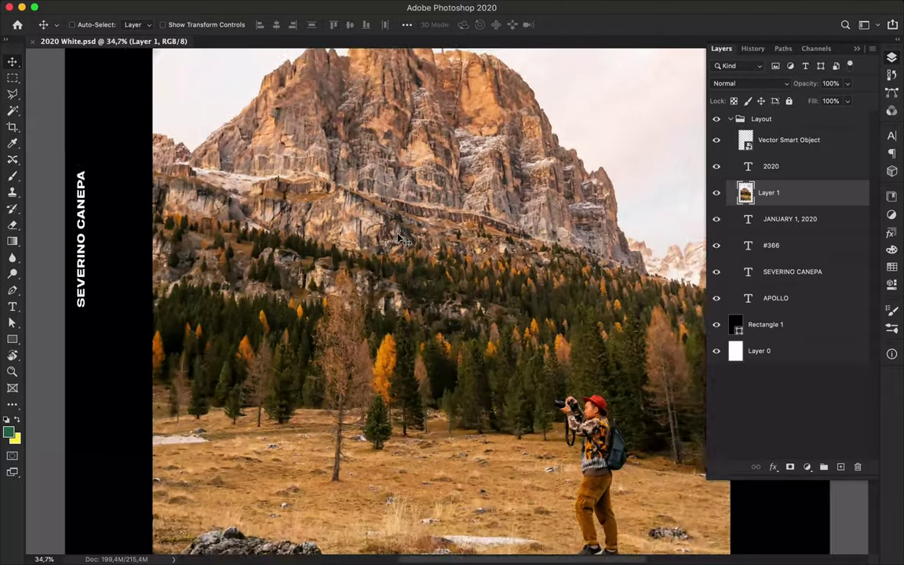
Move Layer 1 out of the Layout group and quick-select the land along the mountain skyline
left_click(730, 118)
scroll(328, 186, "up", 1)
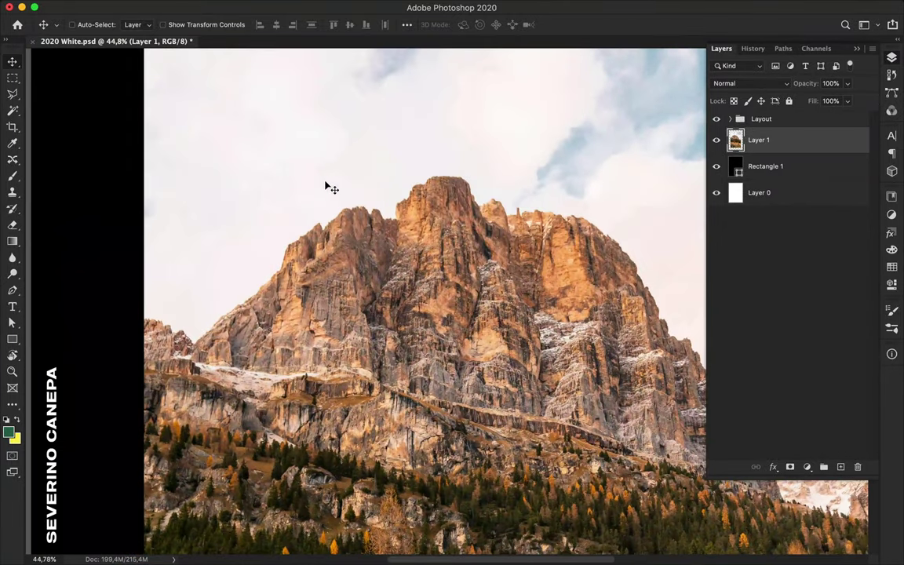
left_click(11, 94)
left_click(12, 112)
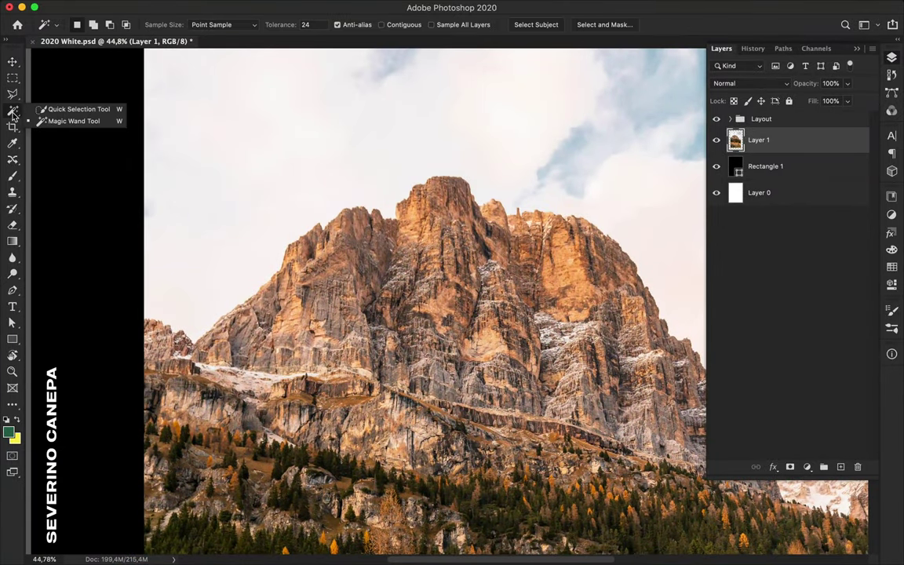
left_click(75, 109)
left_click_drag(157, 261, 521, 160)
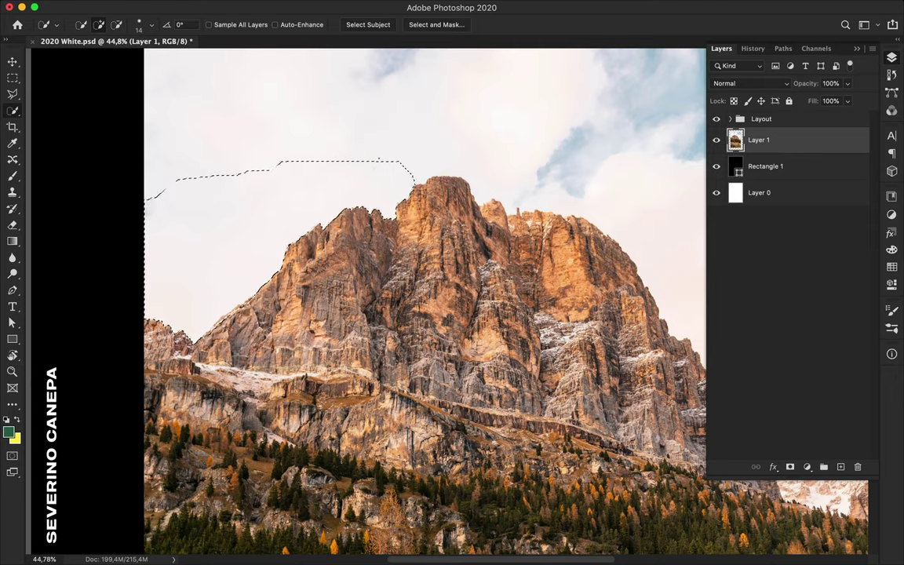
scroll(521, 161, "right", 5)
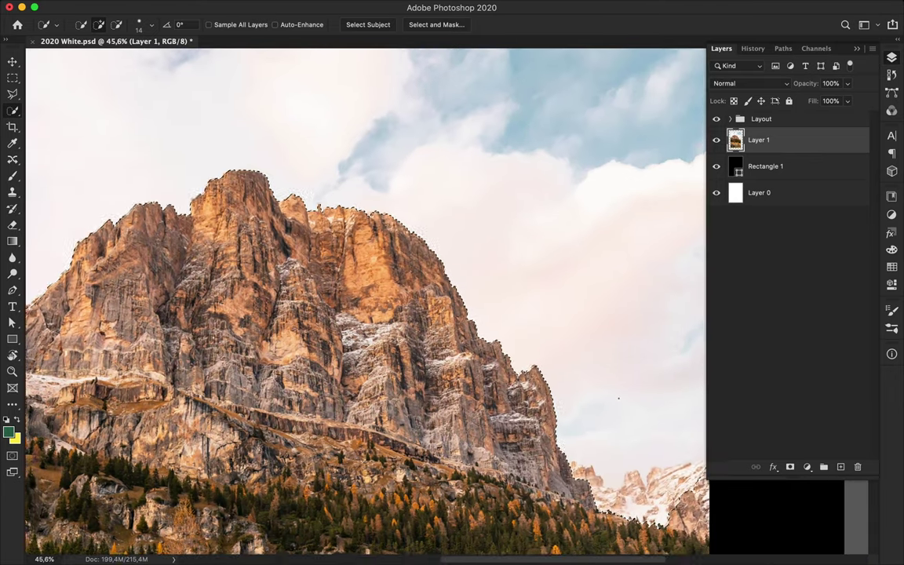
left_click_drag(471, 259, 618, 398)
scroll(619, 398, "down", 4)
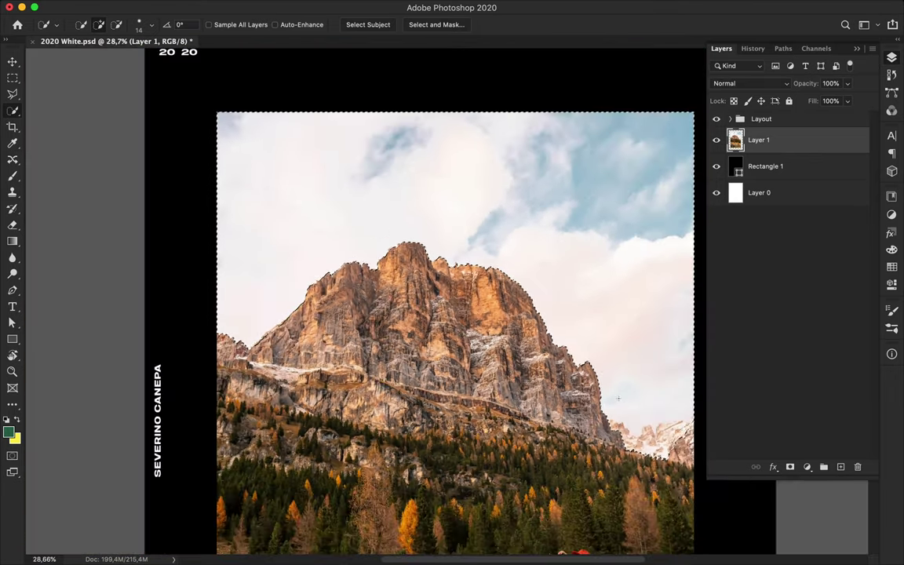
Copy the selected mountain and land onto a new Layer 2
key("ctrl+j")
key("v")
scroll(484, 176, "up", 2)
scroll(484, 176, "up", 4)
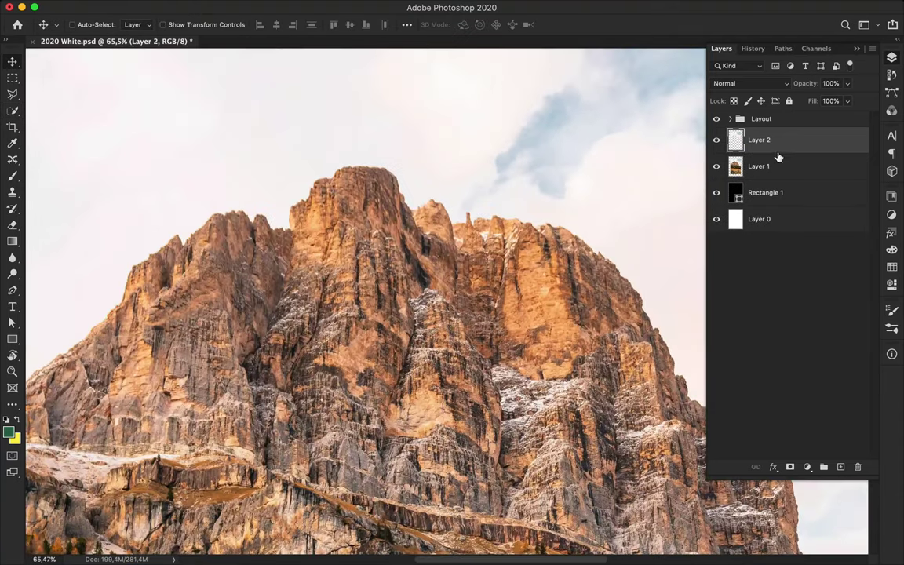
Delete the white background Layer 0 and make Layer 2 active again
left_click(761, 220)
key("Delete")
left_click(769, 140)
scroll(530, 276, "down", 2)
scroll(530, 277, "down", 2)
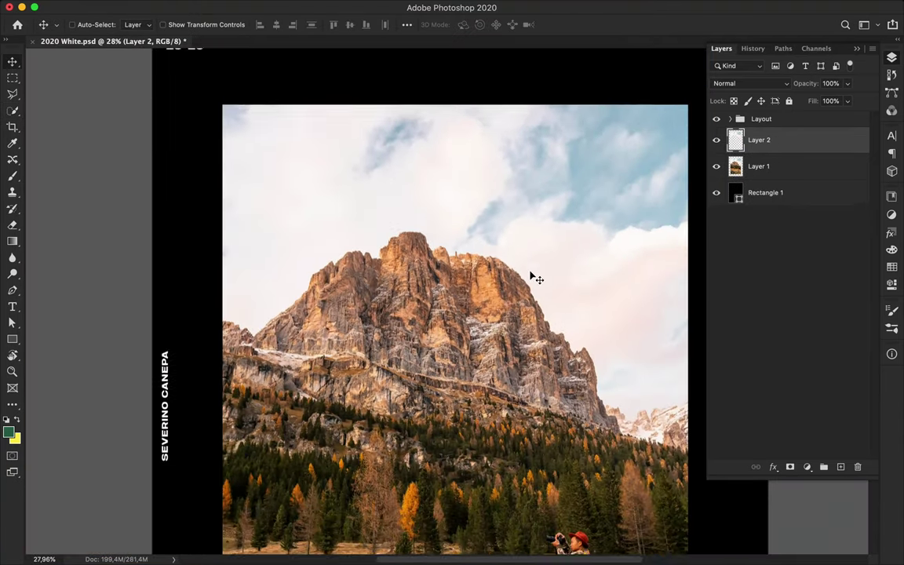
Undo a stray rectangle and move Ellipse 1 beneath Layer 2 in the layers list
key("u")
left_click_drag(508, 141, 566, 192)
key("super+z")
right_click(12, 339)
left_click(48, 325)
key("v")
left_click(891, 57)
mouse_move(760, 141)
left_mouse_down()
mouse_move(774, 184)
mouse_move(773, 139)
left_mouse_up()
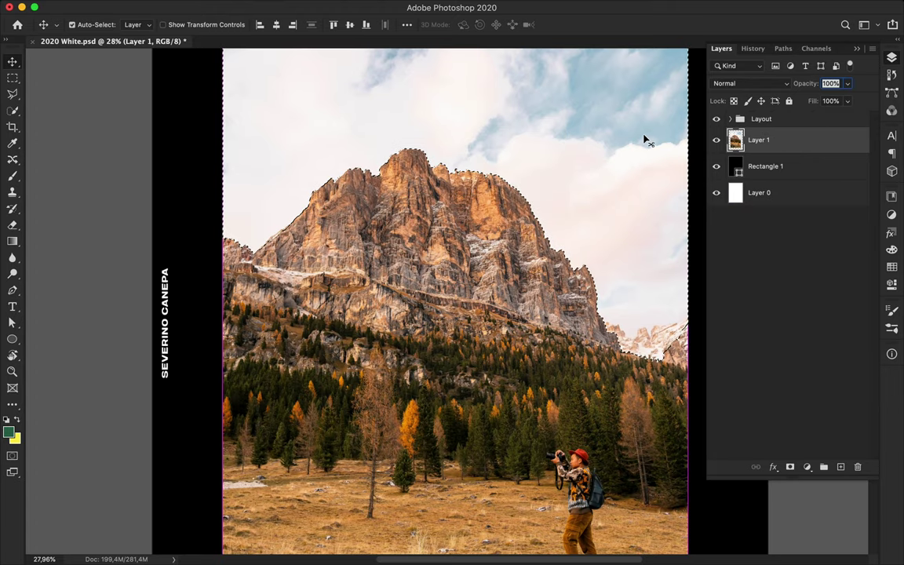
Duplicate the landscape and nudge the copy so the skyline and rock pinnacle line up
key("ctrl+j")
left_click_drag(511, 103, 522, 252)
scroll(483, 228, "up", 5)
left_click_drag(477, 226, 434, 201)
scroll(382, 162, "up", 1)
scroll(502, 262, "up", 2)
left_click_drag(502, 262, 517, 256)
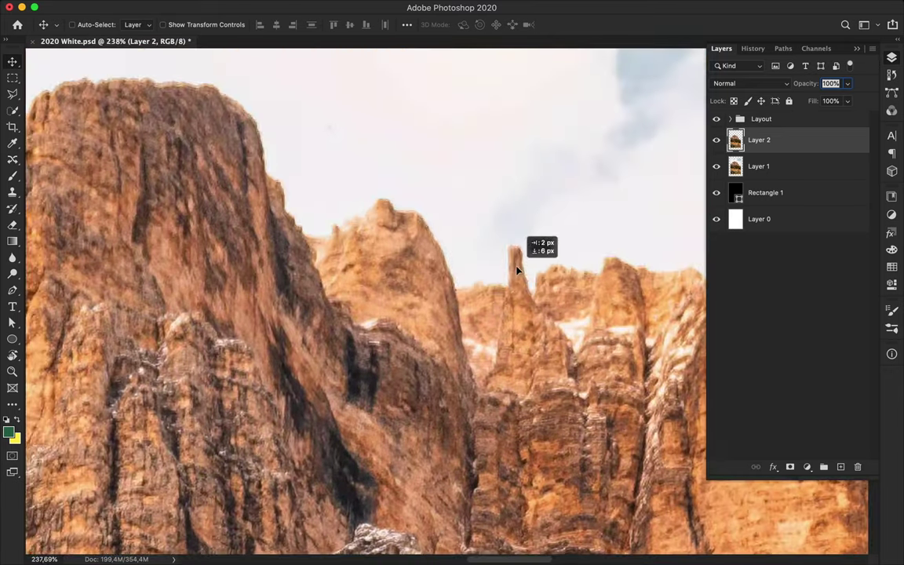
scroll(517, 257, "up", 2)
scroll(518, 272, "down", 3)
scroll(516, 278, "down", 2)
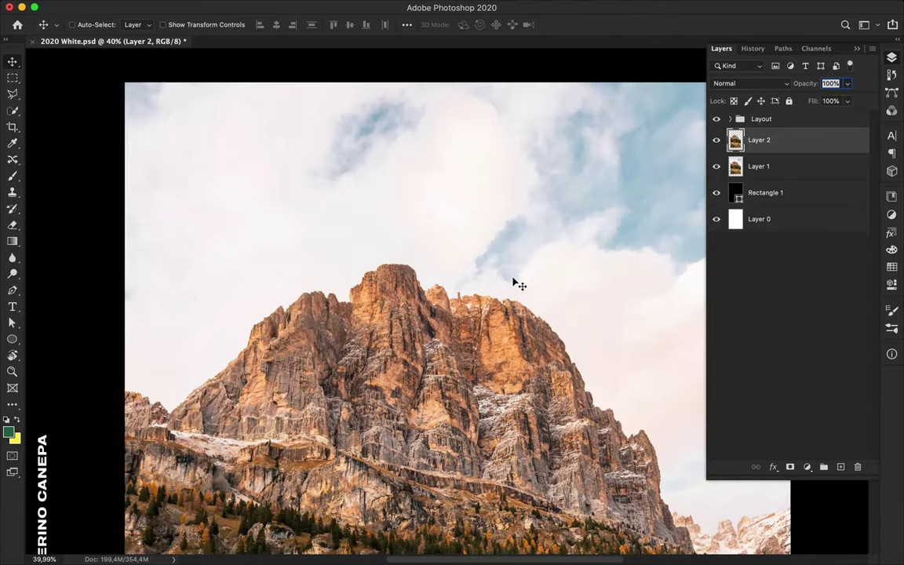
scroll(514, 285, "down", 1)
Set the ellipse fill to a gradient using the green-to-yellow preset
key("u")
left_click(139, 24)
left_click(110, 47)
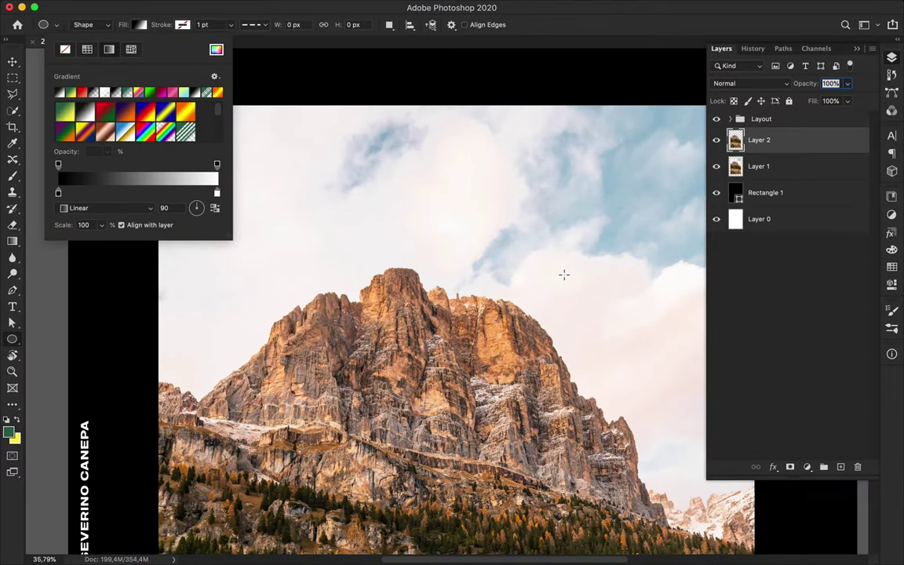
scroll(563, 273, "down", 3)
key("i")
key("u")
left_click(140, 25)
left_click(66, 109)
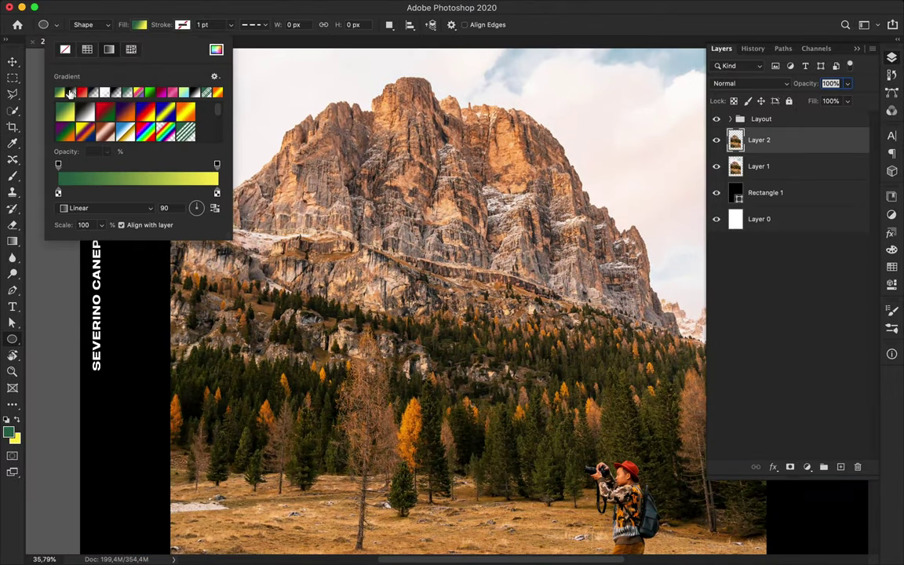
Make the left gradient stop orange (fa9813), sampled from the larch trees
double_click(58, 192)
left_click(405, 426)
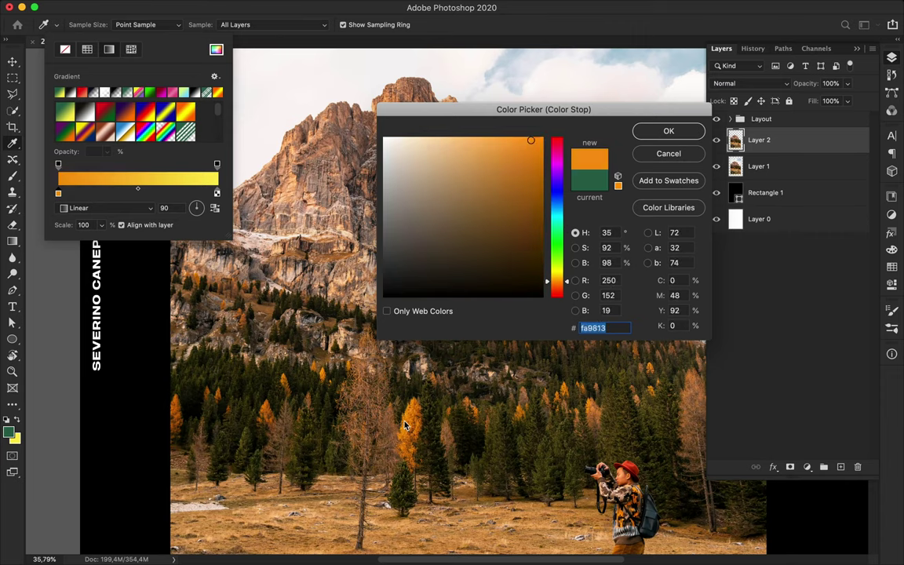
key("Return")
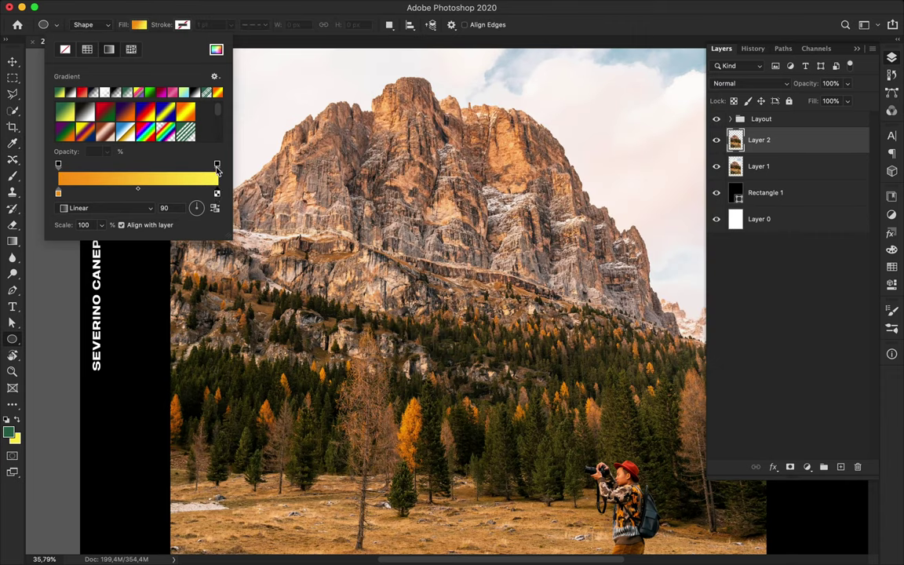
Try several forest colours for the right gradient stop, then settle on magenta
double_click(217, 193)
left_click(513, 402)
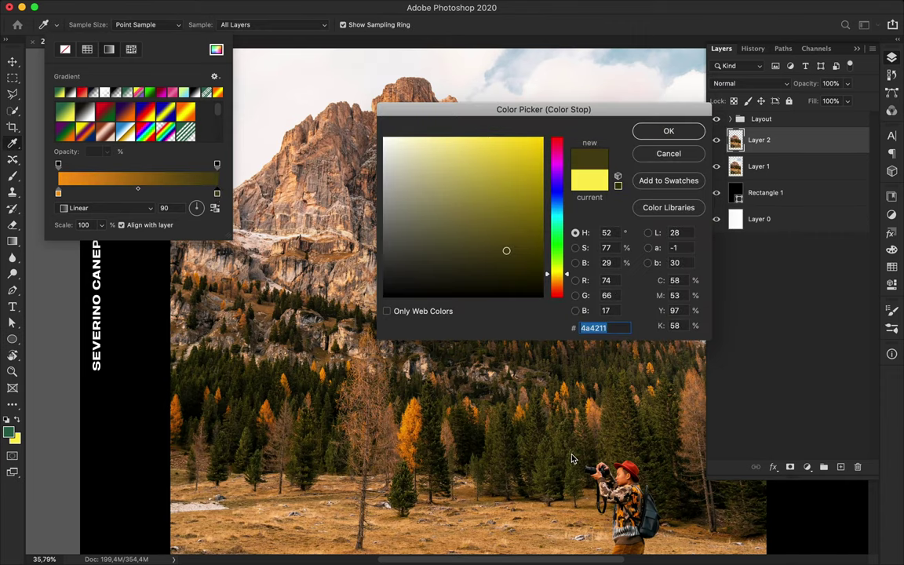
left_click(244, 454)
left_click(401, 491)
left_click(399, 494)
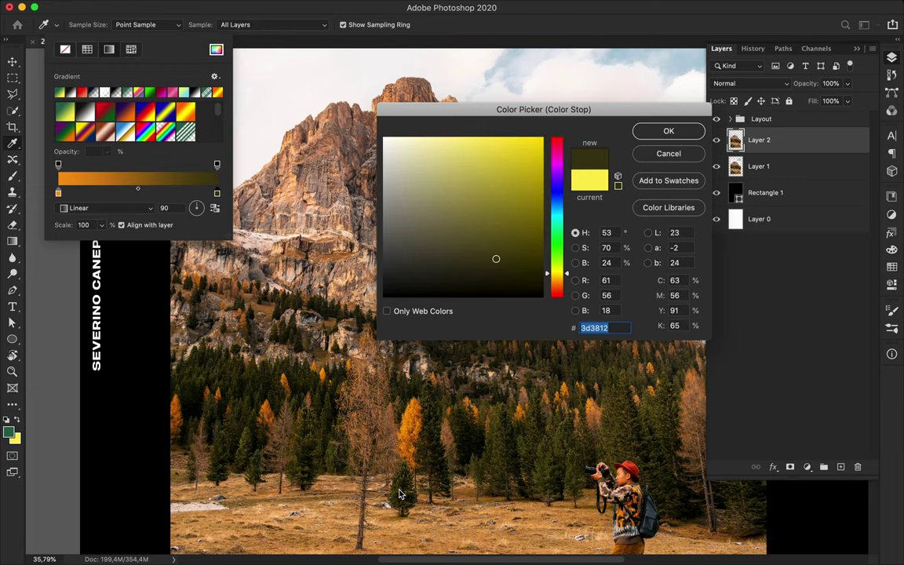
left_click(498, 430)
left_click(496, 434)
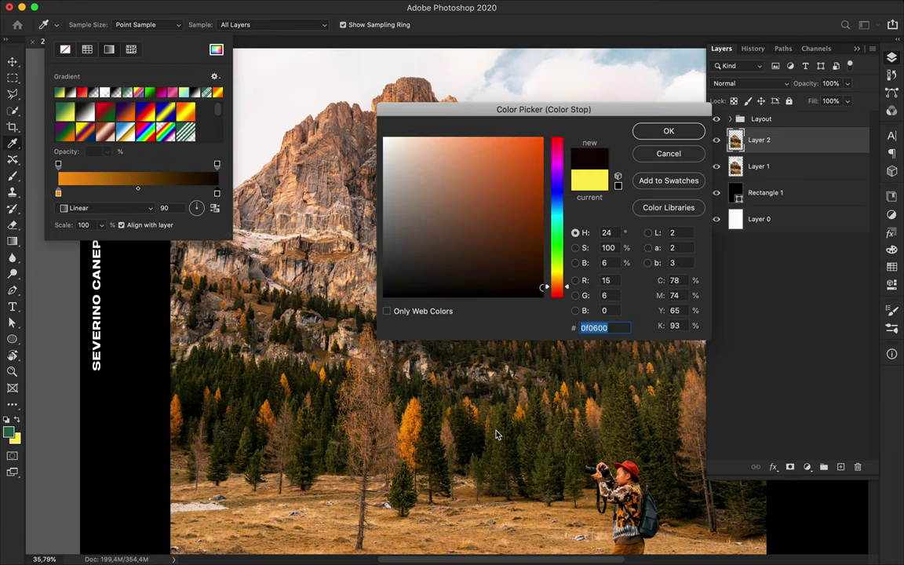
left_click(611, 440)
left_click(604, 439)
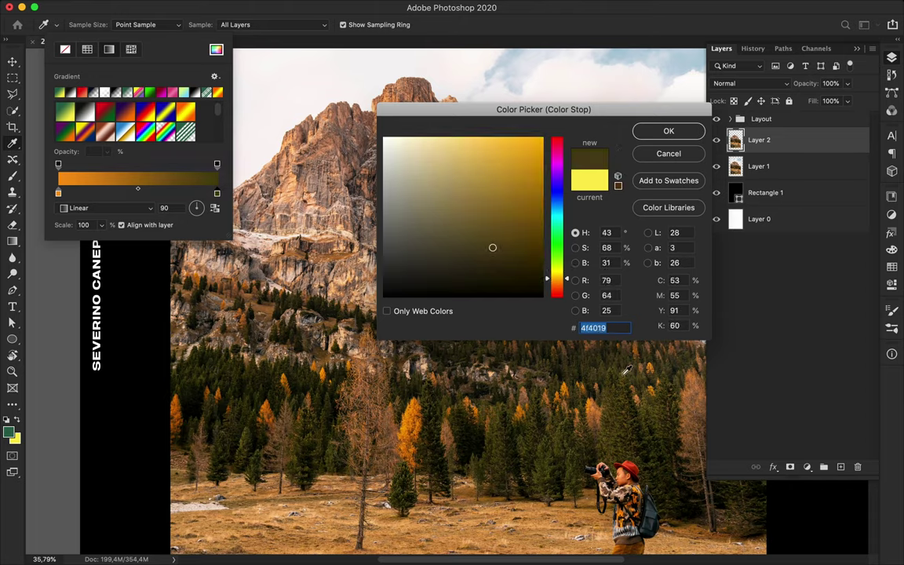
left_click(623, 376)
left_click(620, 388)
left_click(621, 388)
left_click(651, 411)
left_click(650, 417)
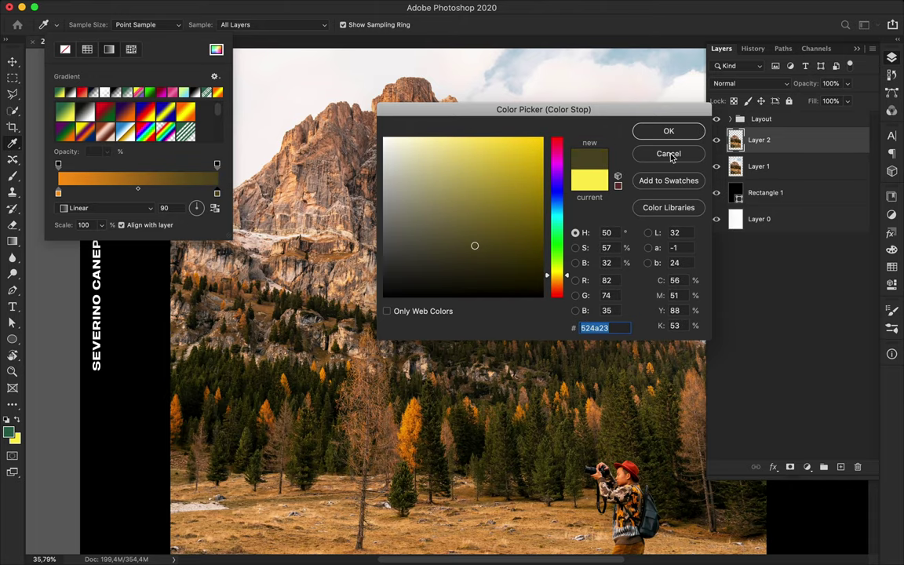
left_click(557, 165)
left_click(634, 131)
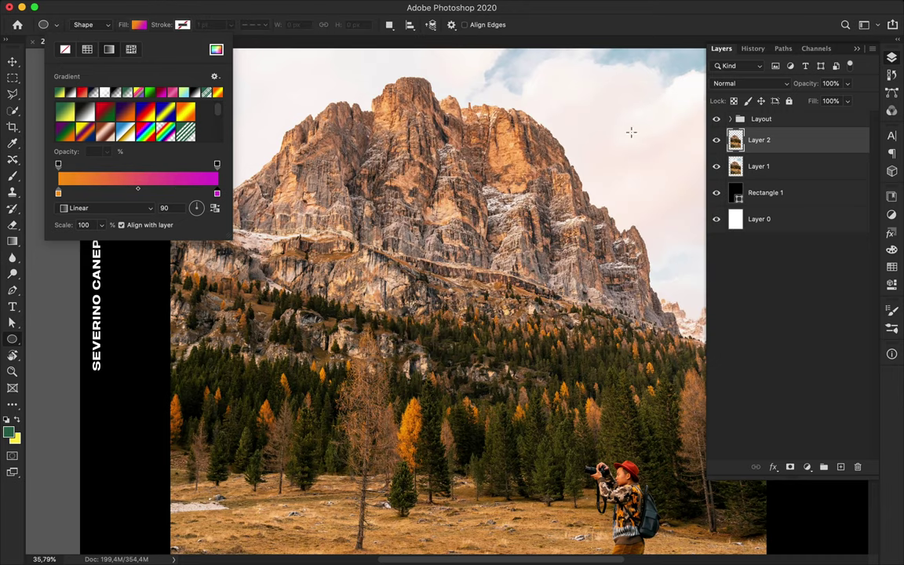
Add a new gradient stop and pick a hue for it
left_click(217, 193)
double_click(216, 192)
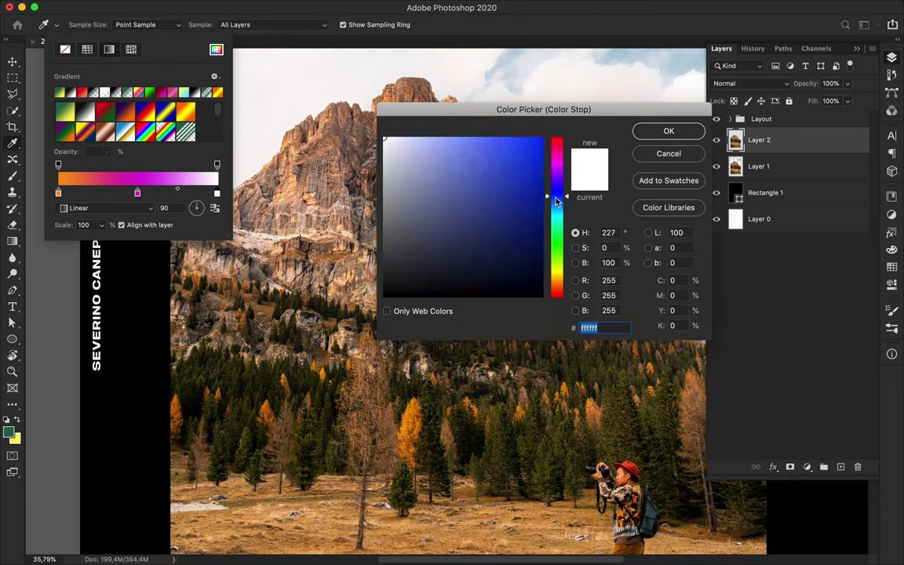
left_click_drag(556, 145, 557, 213)
left_click(501, 190)
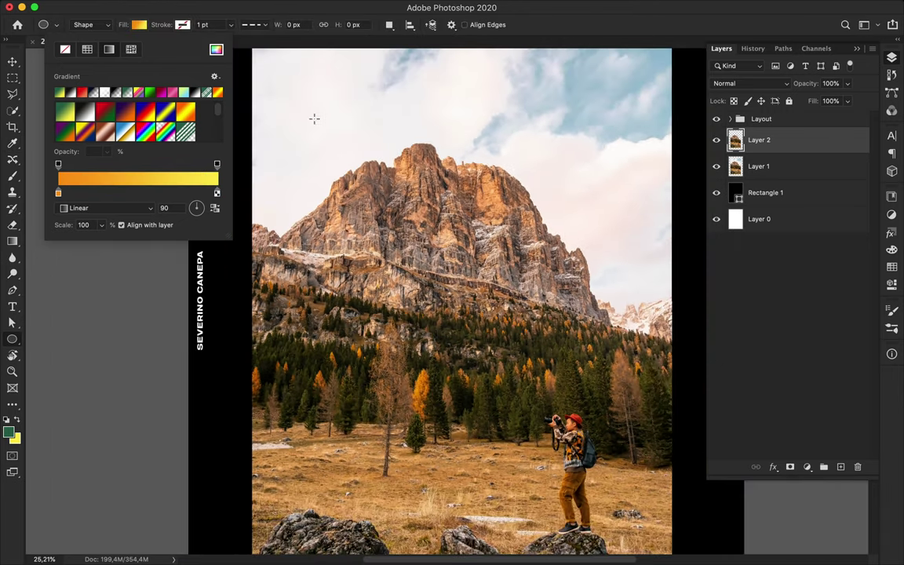
left_click(139, 24)
Set the left gradient stop to magenta and add a vivid purple middle stop
double_click(58, 192)
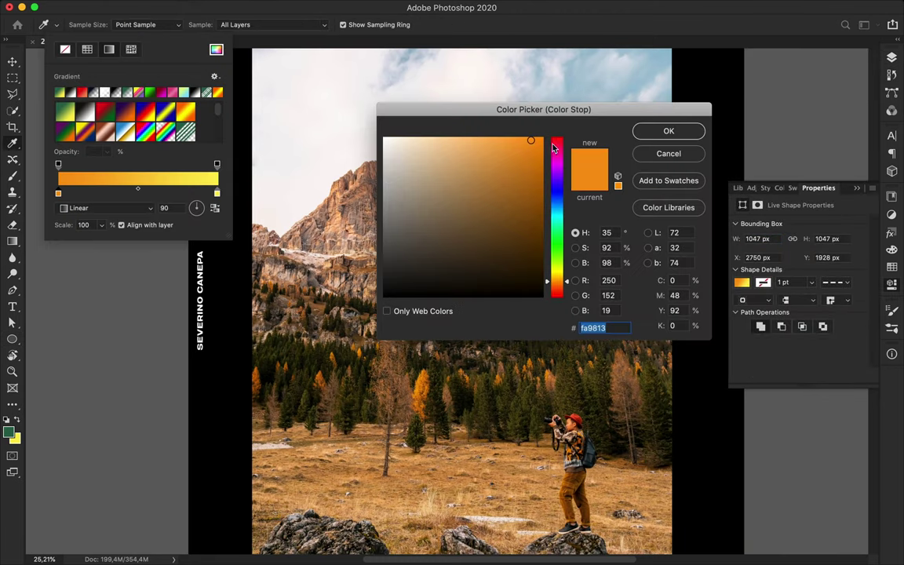
left_click_drag(557, 298, 556, 317)
left_click(557, 168)
left_click(668, 131)
left_click(139, 192)
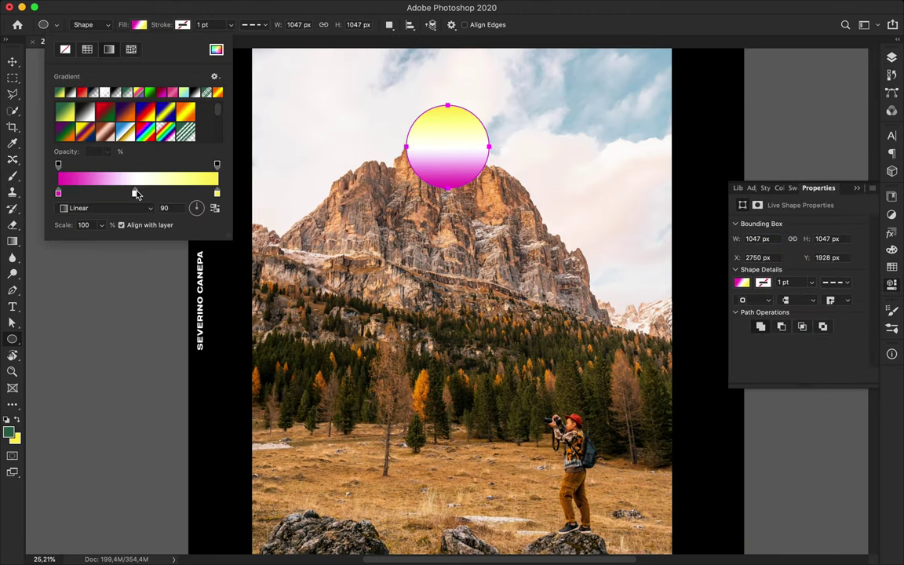
double_click(135, 193)
left_click_drag(556, 141, 562, 168)
left_click(531, 152)
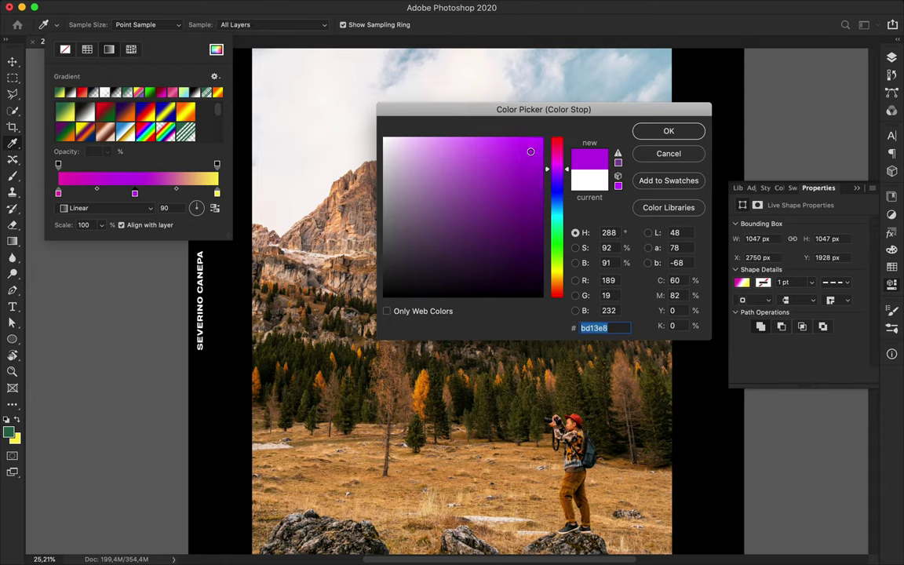
key("Return")
Make the right gradient stop bright cyan and the middle stop blue-violet
double_click(216, 192)
left_click(556, 213)
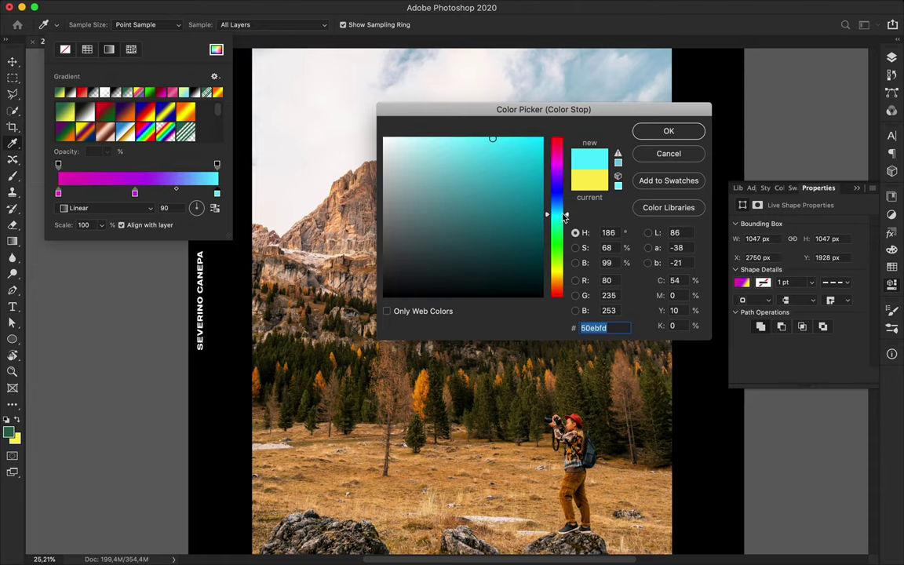
left_click(522, 146)
left_click(683, 127)
double_click(135, 193)
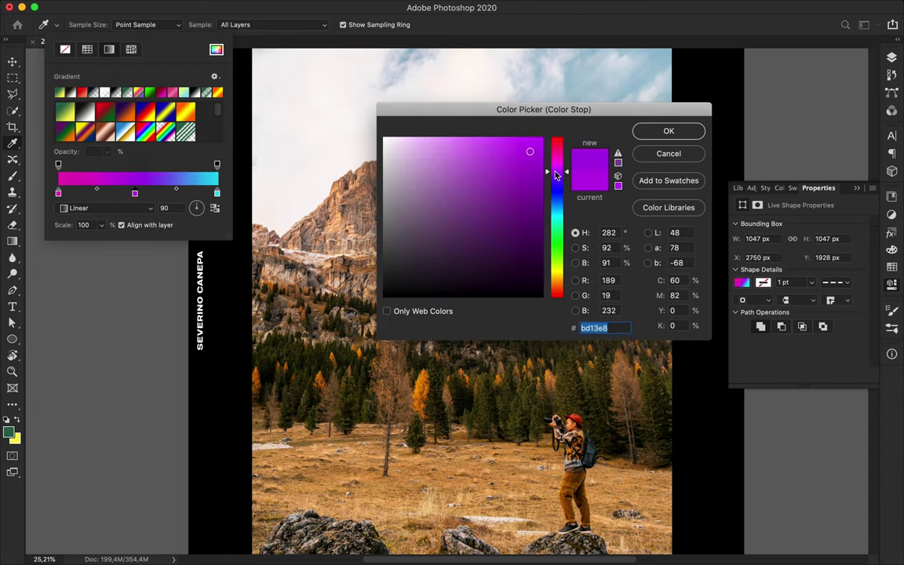
left_click(556, 178)
left_click(683, 135)
Move the circle over the sky and place Ellipse 1 below Layer 2, behind the peak
key("v")
left_click_drag(469, 150, 540, 144)
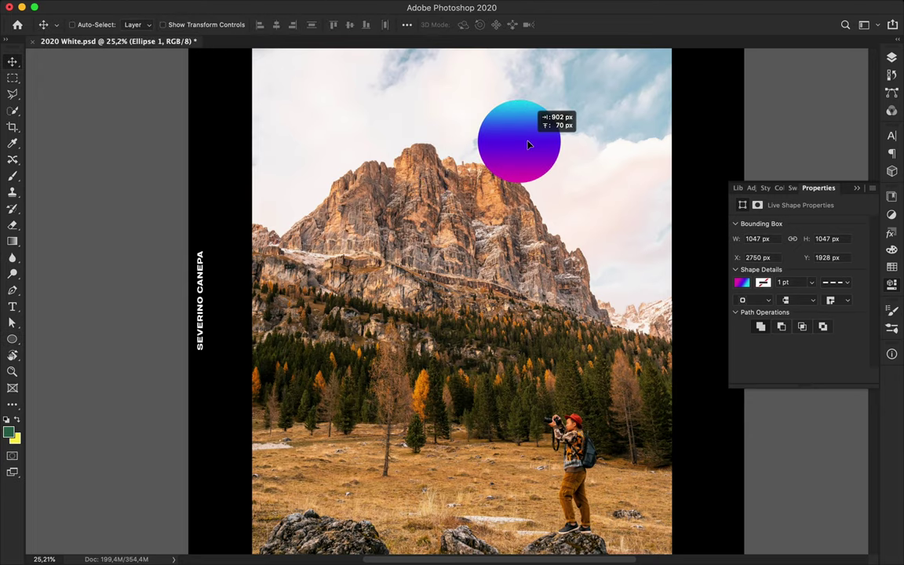
key("F7")
left_click_drag(785, 140, 784, 179)
left_click_drag(516, 139, 518, 162)
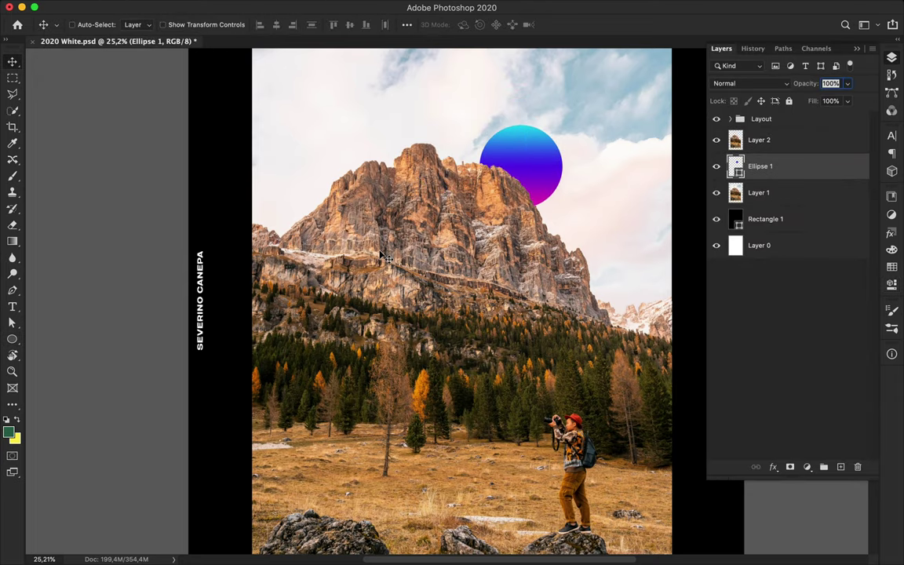
Fit the poster in the window and open the JANUARY 1, 2020 date text for editing
key("ctrl+0")
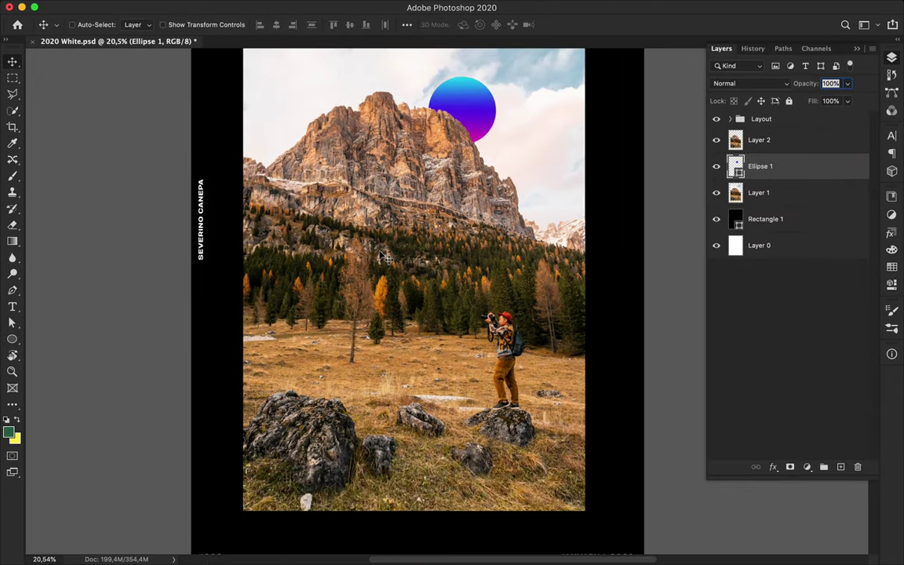
scroll(451, 412, "down", 2)
double_click(576, 510)
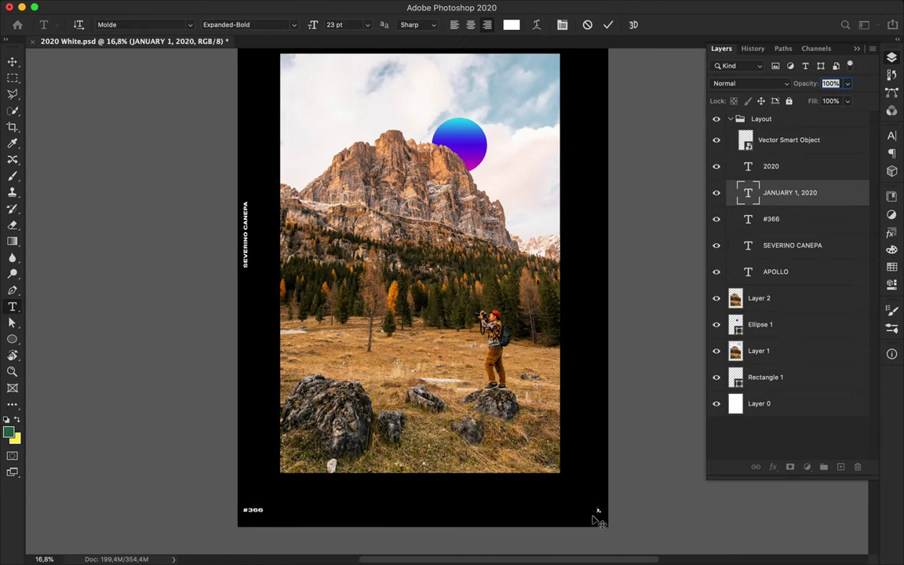
Change the date from JANUARY 1 to FEBRUARY 2, 2020
scroll(579, 505, "up", 10)
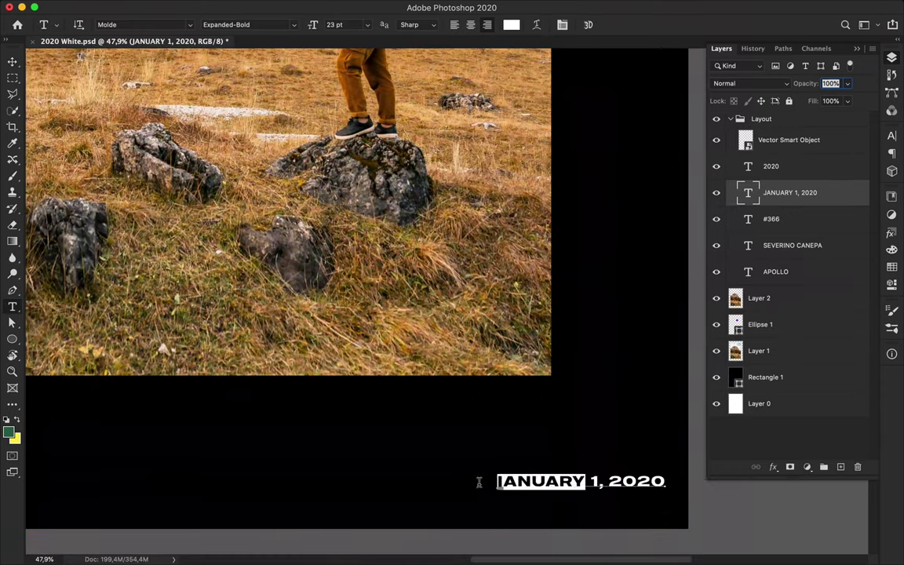
left_click_drag(585, 481, 469, 489)
type("FEBRUARY")
key("Right")
key("Right")
key("BackSpace")
type("2")
Change the issue number from #366 to #398 and commit the text edit
scroll(469, 488, "left", 10)
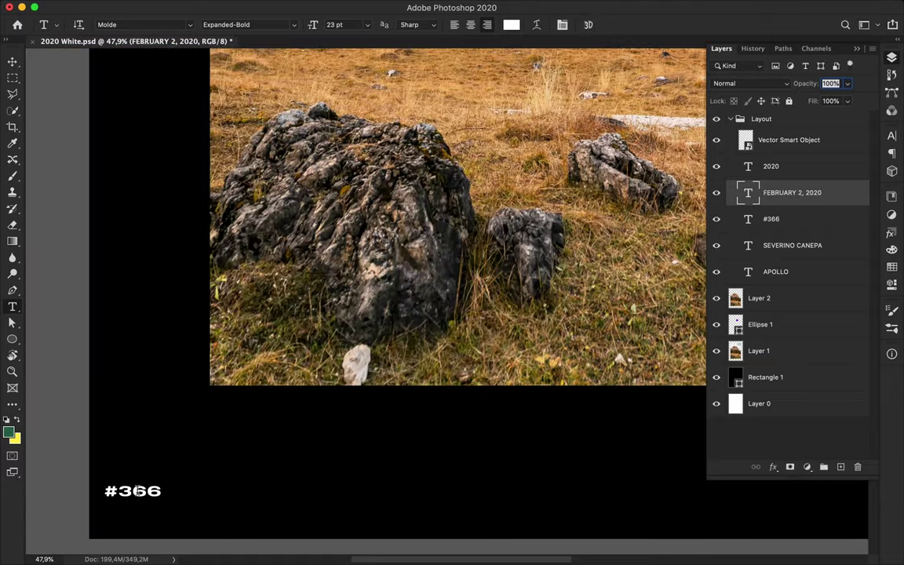
left_click_drag(118, 490, 188, 490)
type("398")
key("Escape")
key("v")
scroll(311, 447, "down", 5)
scroll(312, 445, "down", 5)
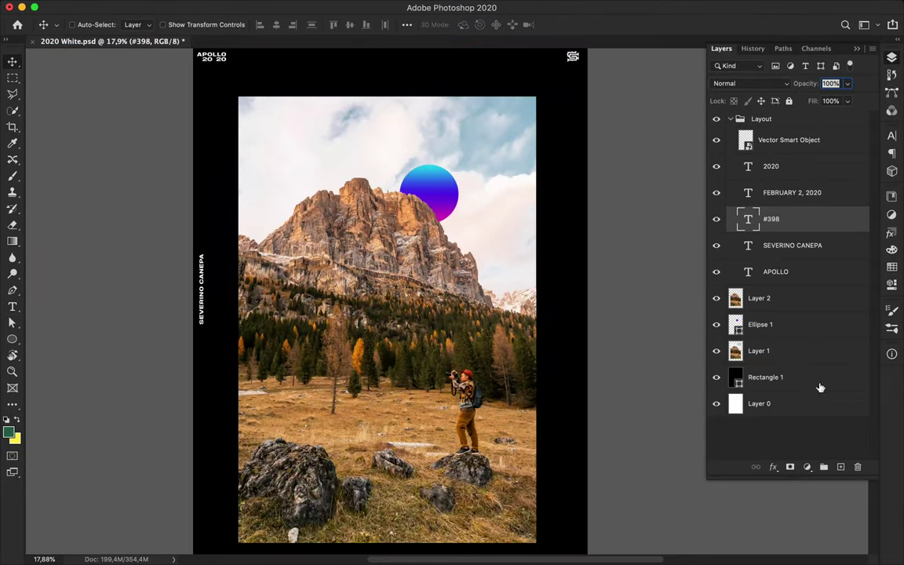
Switch the frame rectangle's fill to a gradient, trying several presets before a yellow-green one
left_click(817, 378)
key("a")
left_click(187, 25)
left_click(157, 49)
left_click(173, 103)
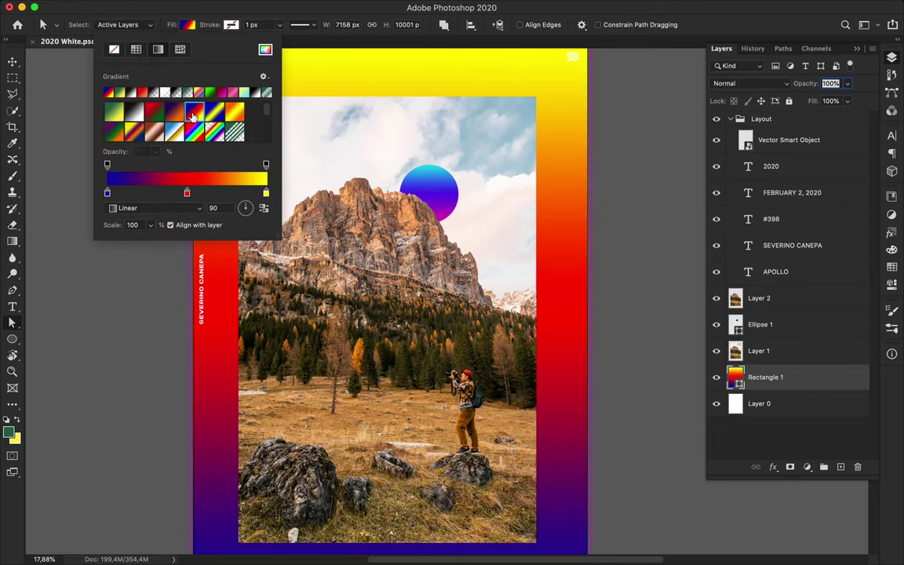
scroll(194, 131, "down", 2)
left_click(175, 126)
left_click(135, 126)
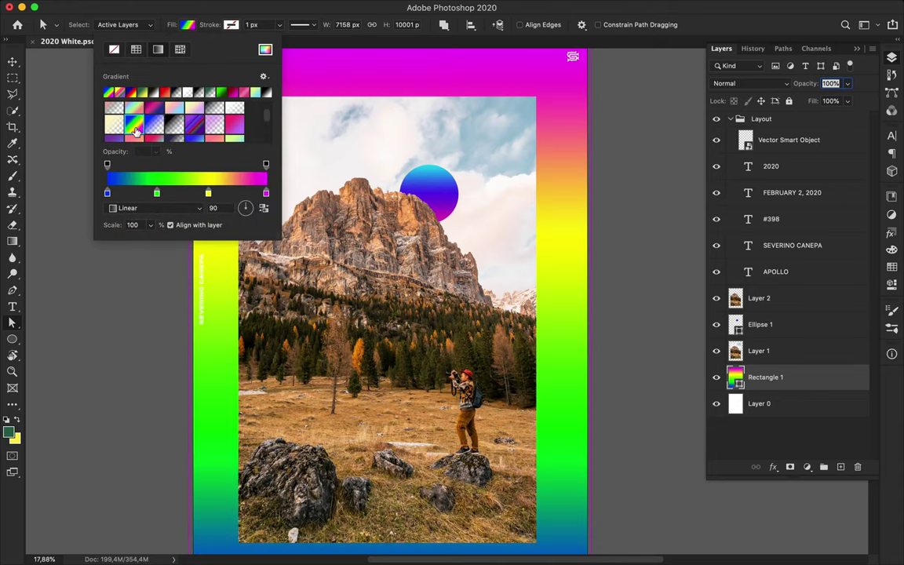
scroll(243, 141, "up", 3)
scroll(243, 141, "up", 2)
left_click(124, 94)
key("v")
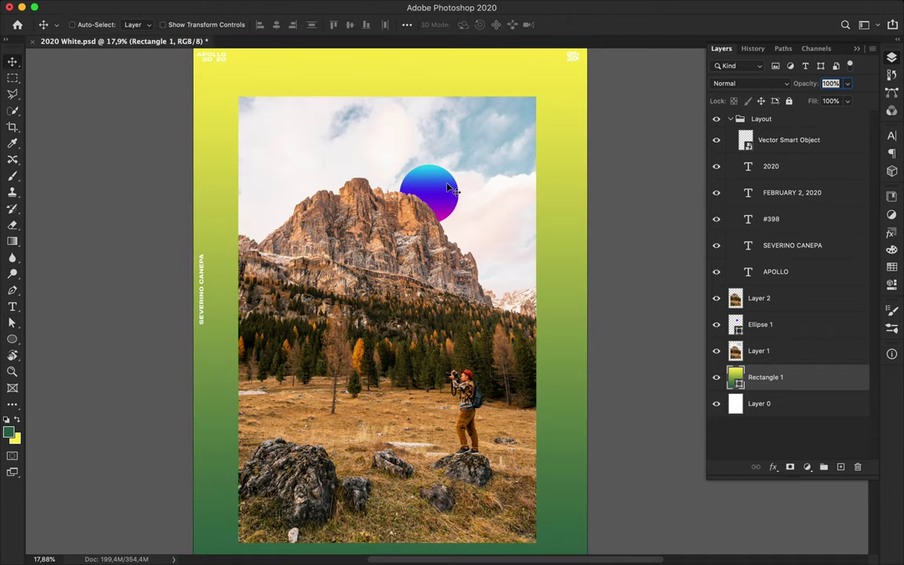
Inspect the circle's gradient fill settings
left_click(405, 170)
key("a")
left_click(188, 24)
left_click(263, 76)
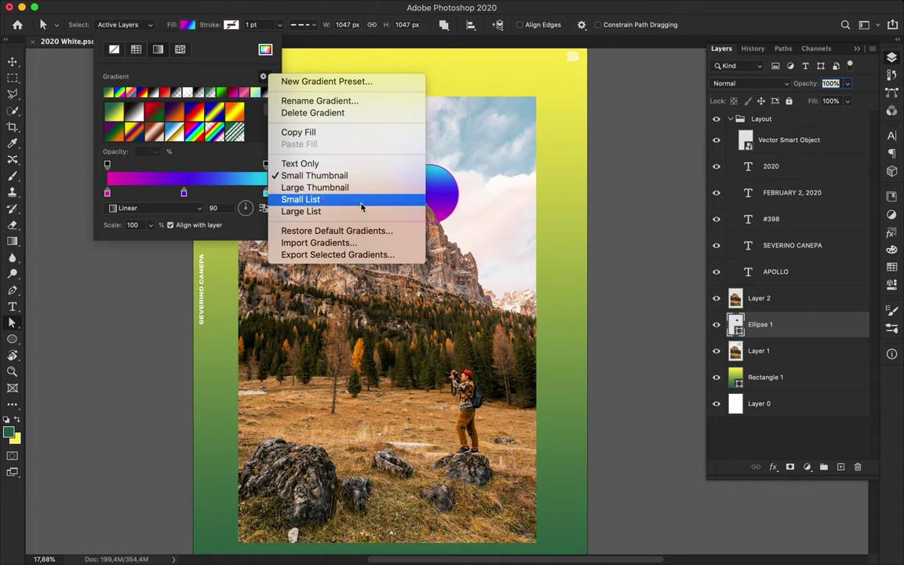
left_click(462, 124)
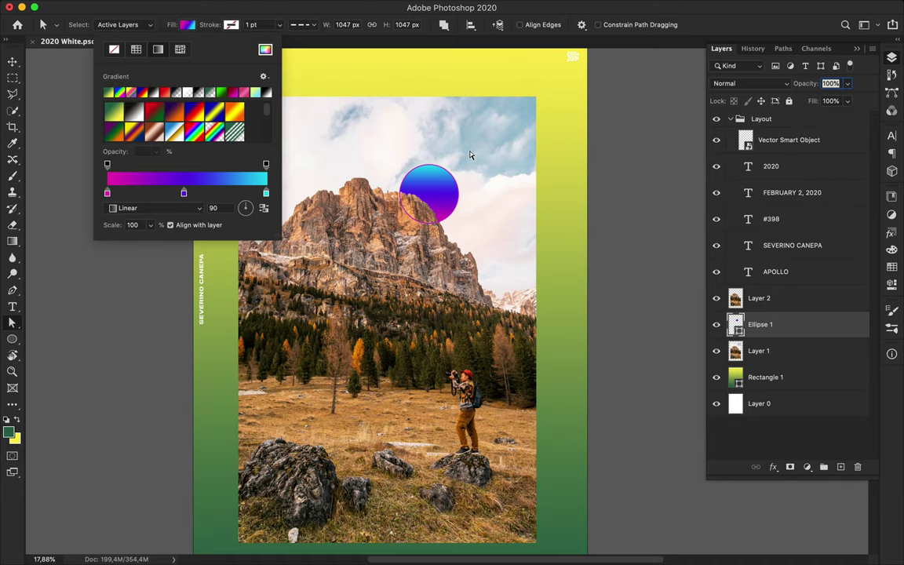
key("v")
Apply the circle's cyan-blue-magenta gradient to the frame rectangle
left_click(565, 156, "ctrl")
key("i")
left_click(454, 168)
key("v")
scroll(498, 237, "down", 1)
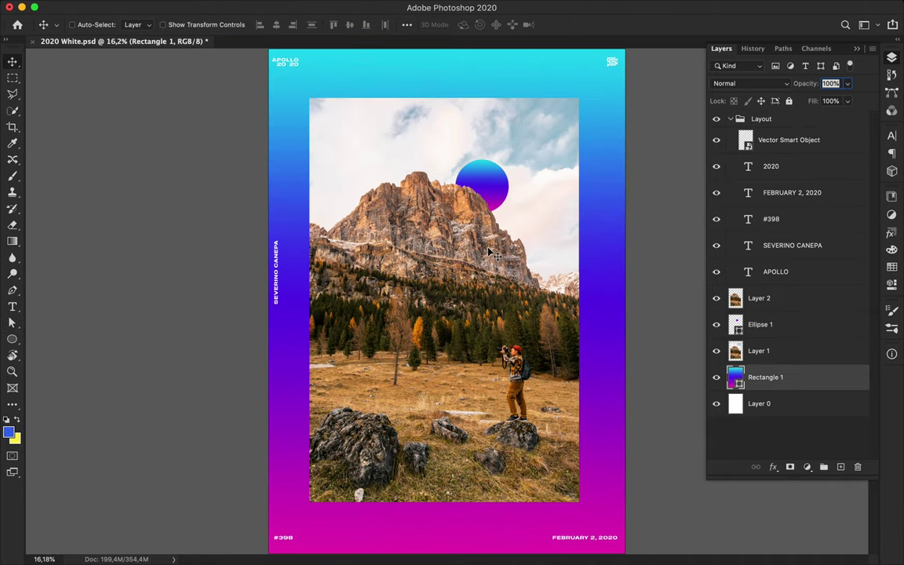
scroll(455, 282, "up", 2)
scroll(401, 322, "up", 2)
scroll(348, 359, "up", 2)
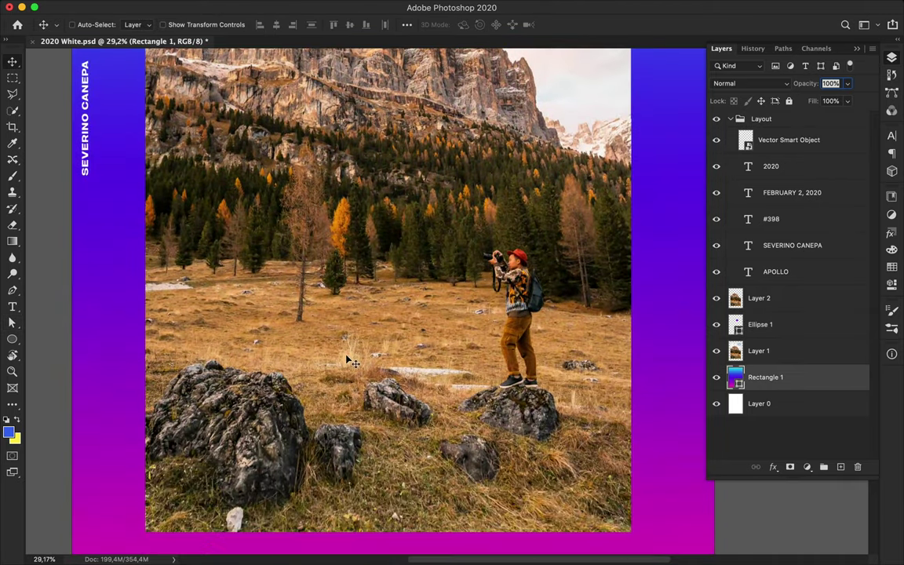
scroll(348, 359, "down", 2)
scroll(311, 322, "down", 1)
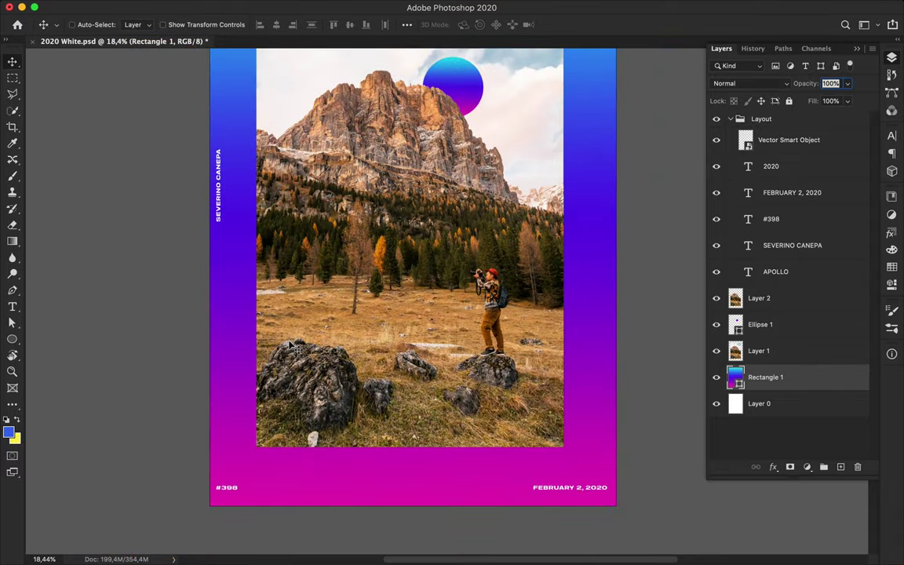
scroll(290, 345, "up", 3)
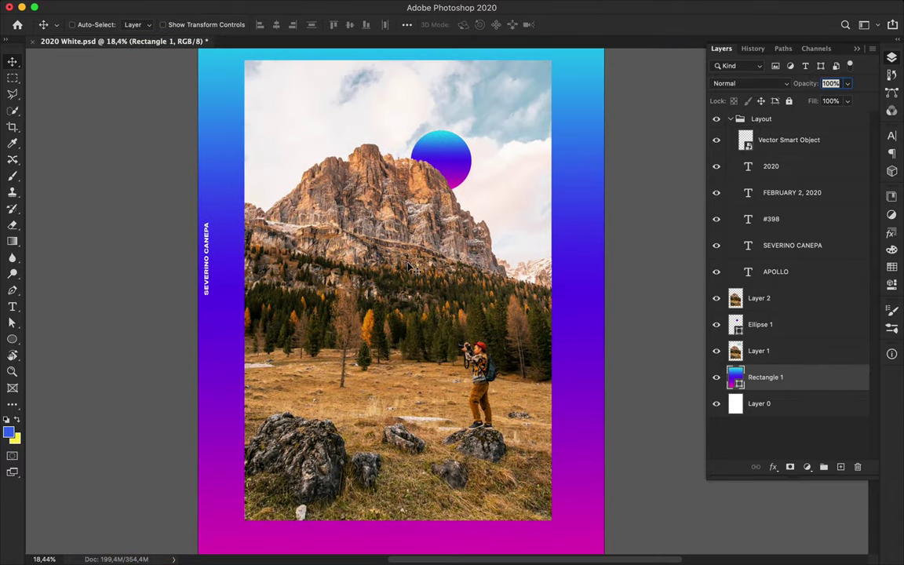
scroll(408, 267, "up", 1)
scroll(368, 259, "up", 3)
scroll(329, 251, "up", 3)
scroll(300, 247, "up", 1)
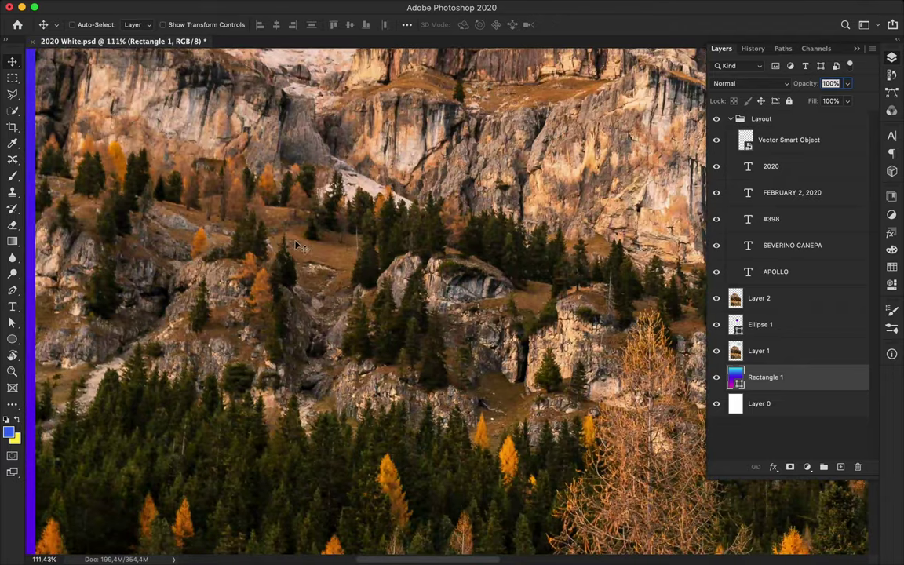
Trace a pine-tree outline on the hillside with the Pen tool in Shape mode
key("p")
scroll(297, 251, "up", 1)
scroll(282, 263, "up", 1)
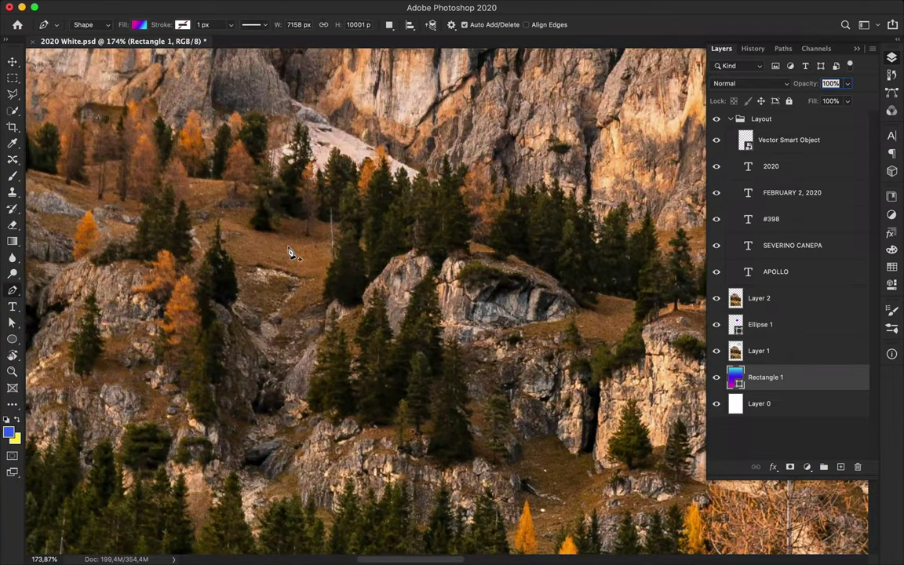
left_click(288, 249)
scroll(289, 269, "up", 3)
scroll(289, 267, "up", 3)
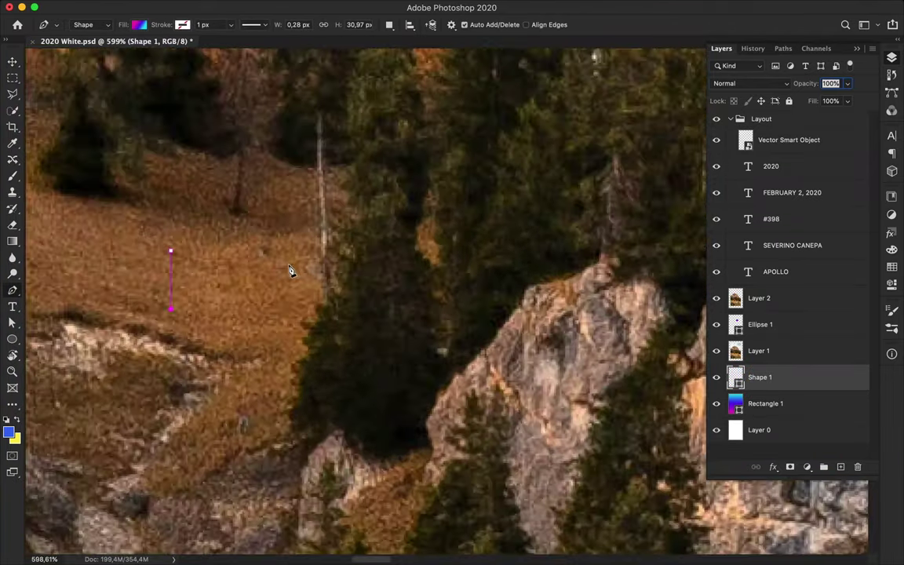
scroll(289, 266, "up", 2)
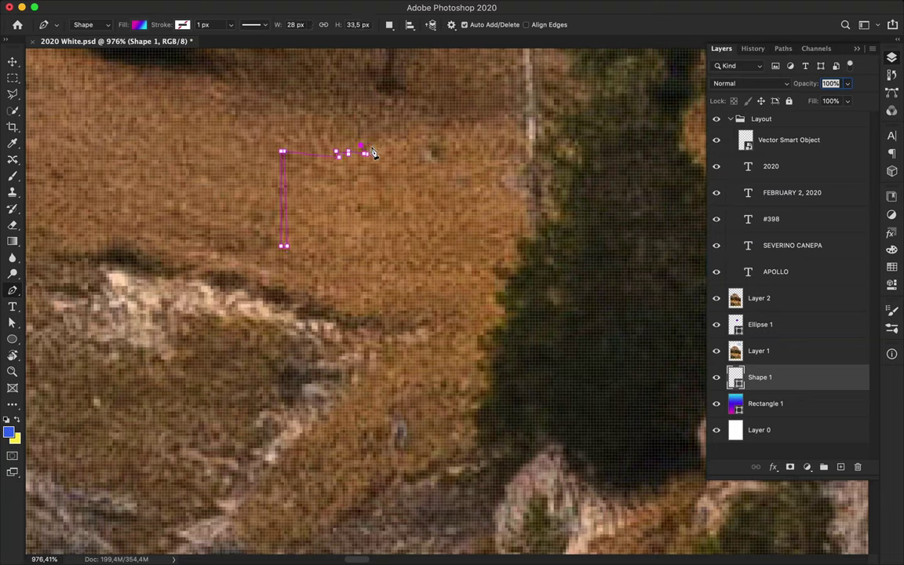
scroll(380, 144, "up", 3)
left_click(365, 213)
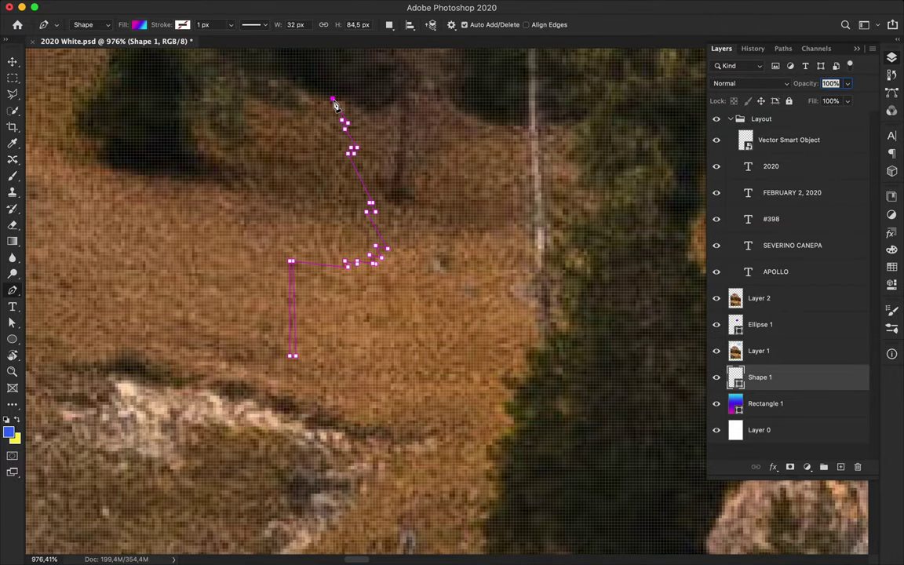
scroll(334, 102, "up", 2)
scroll(333, 102, "left", 1)
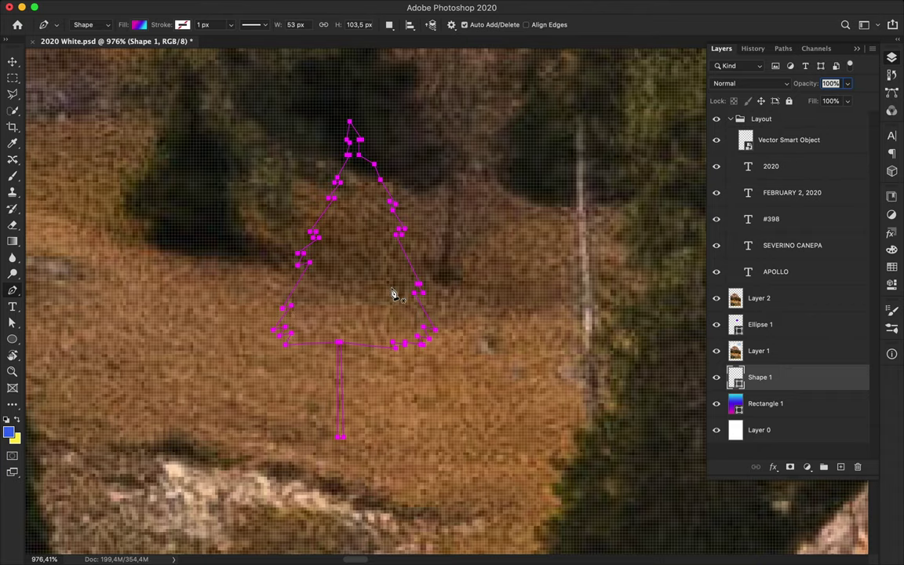
scroll(439, 306, "down", 3)
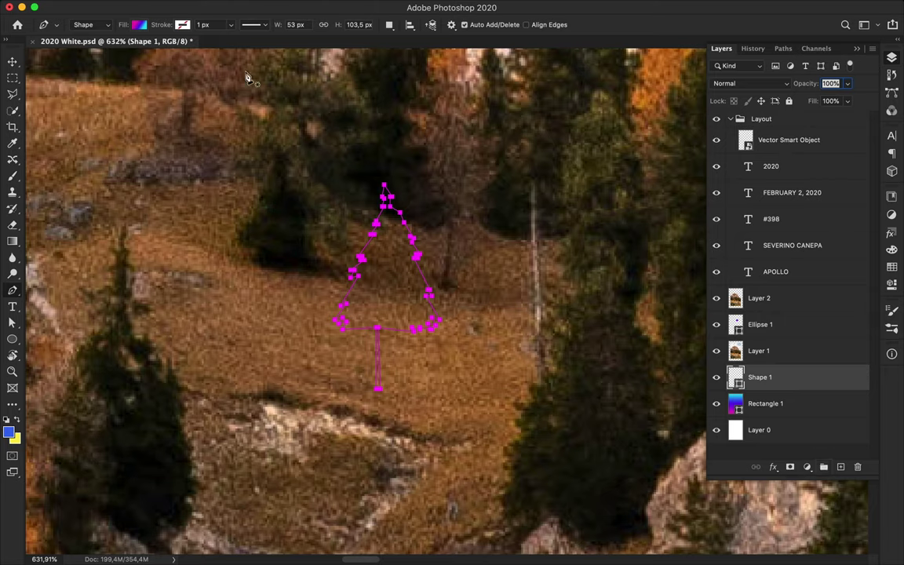
Keep the Pen in Shape mode and move Shape 1 above Layer 2
key("v")
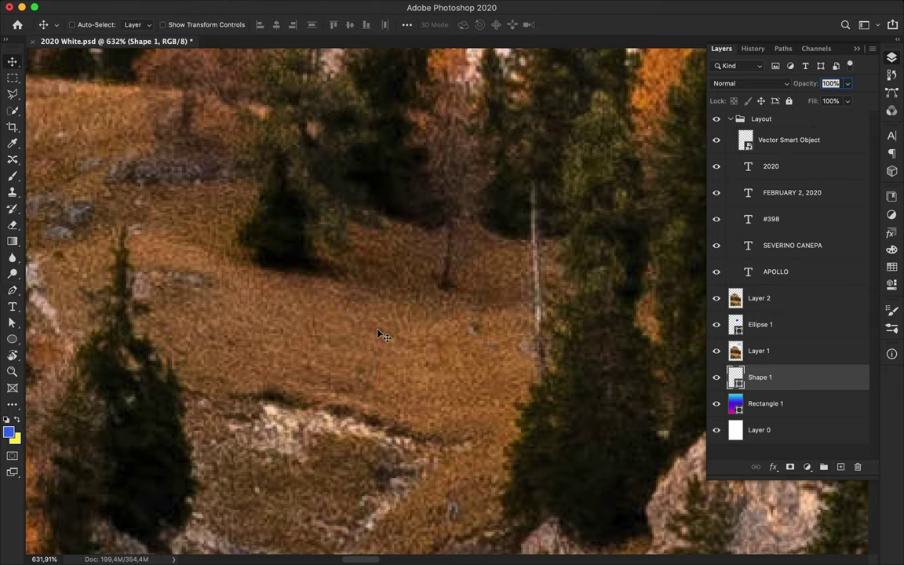
key("p")
left_click(97, 25)
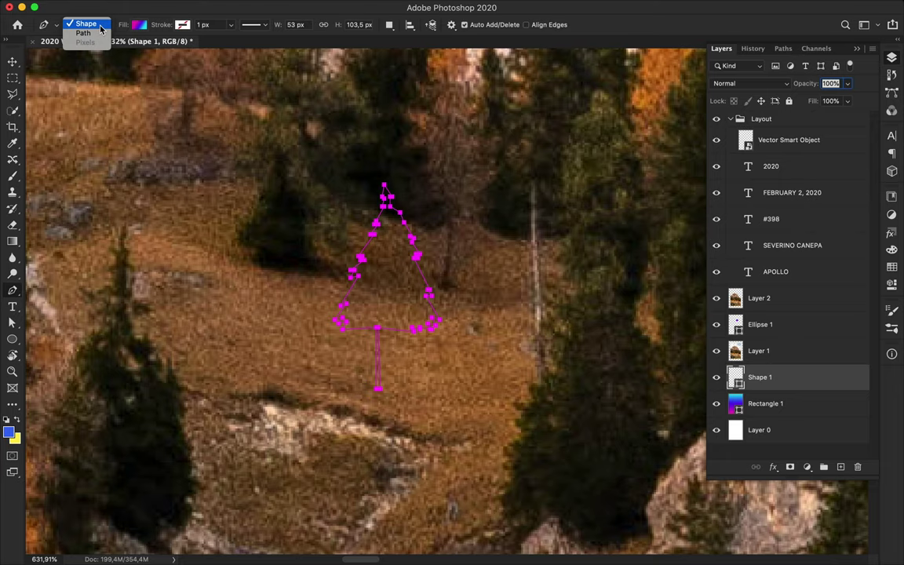
left_click(99, 27)
left_click_drag(773, 375, 773, 290)
Widen the tree trunk's base anchor with Direct Selection, then fit the poster in view
key("a")
scroll(459, 297, "down", 1)
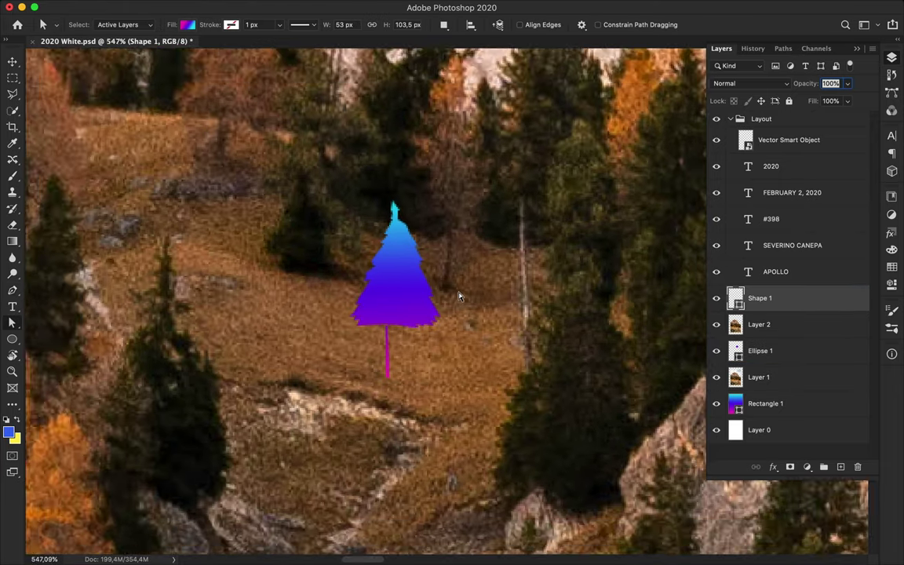
scroll(459, 297, "up", 1)
left_click(298, 342)
left_click_drag(335, 455, 339, 454)
key("Escape")
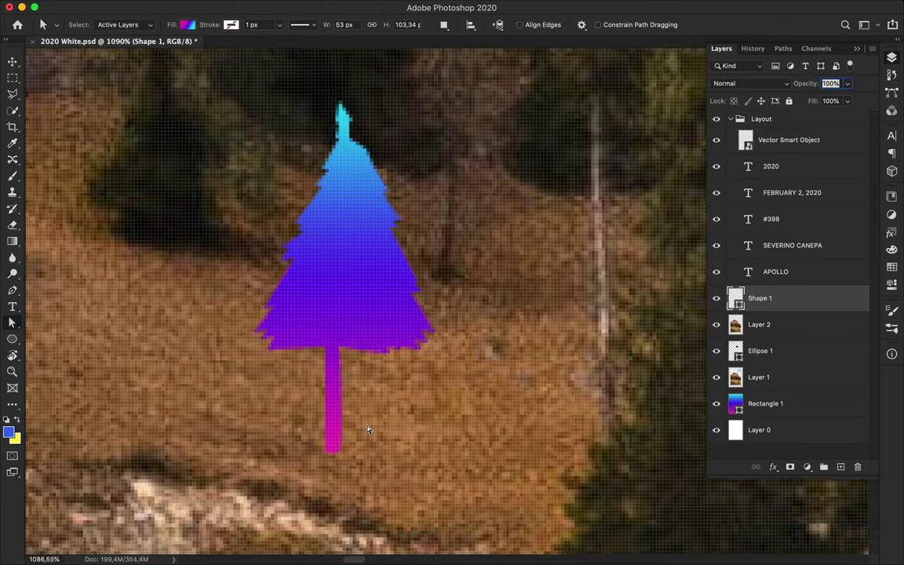
key("ctrl+0")
scroll(472, 291, "up", 1)
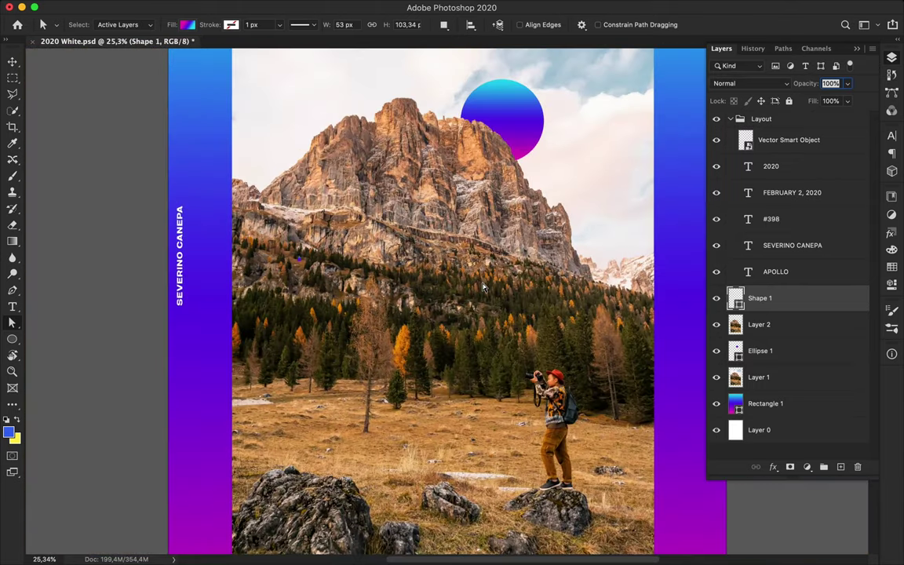
Draw a new curved gradient shape, Shape 2, on the meadow with the Pen tool
scroll(484, 287, "up", 1)
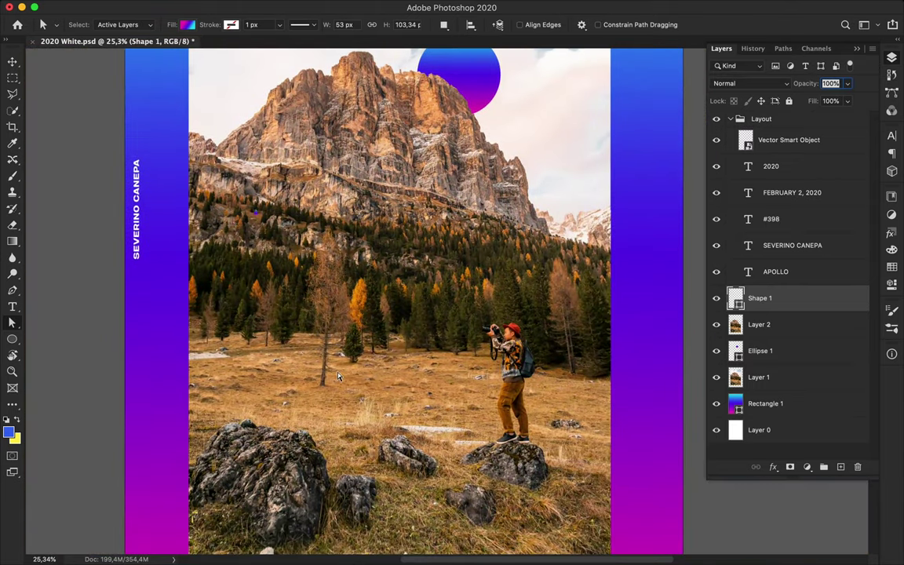
scroll(338, 377, "up", 1)
key("p")
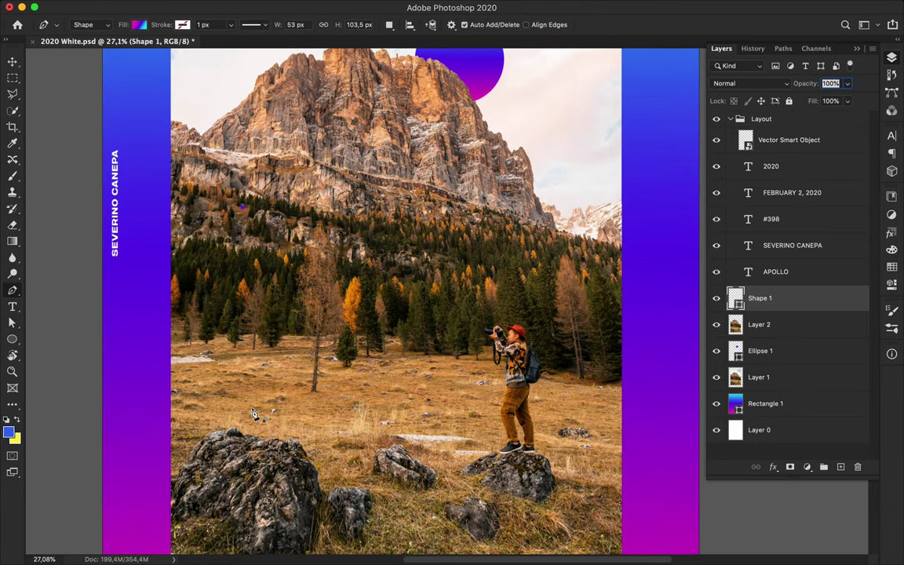
left_click_drag(249, 385, 261, 384)
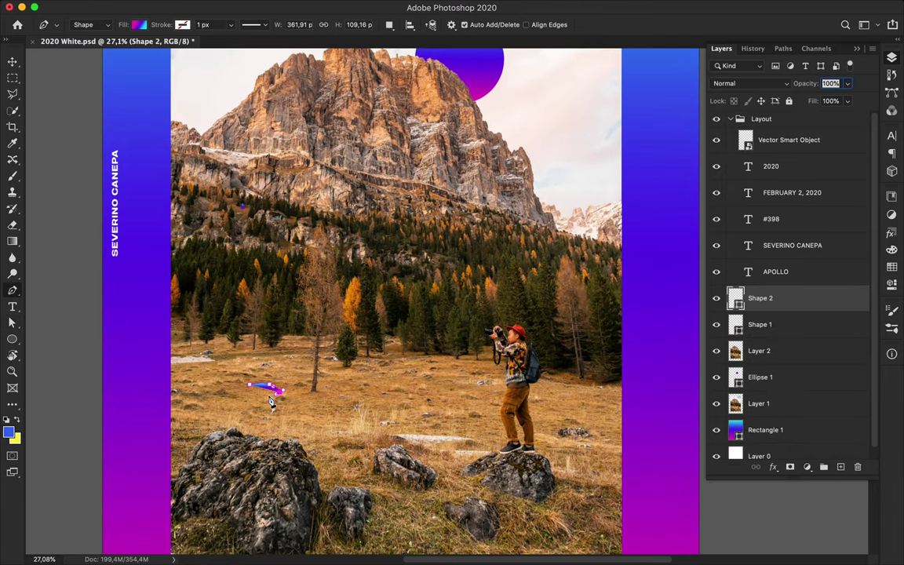
left_click(268, 421)
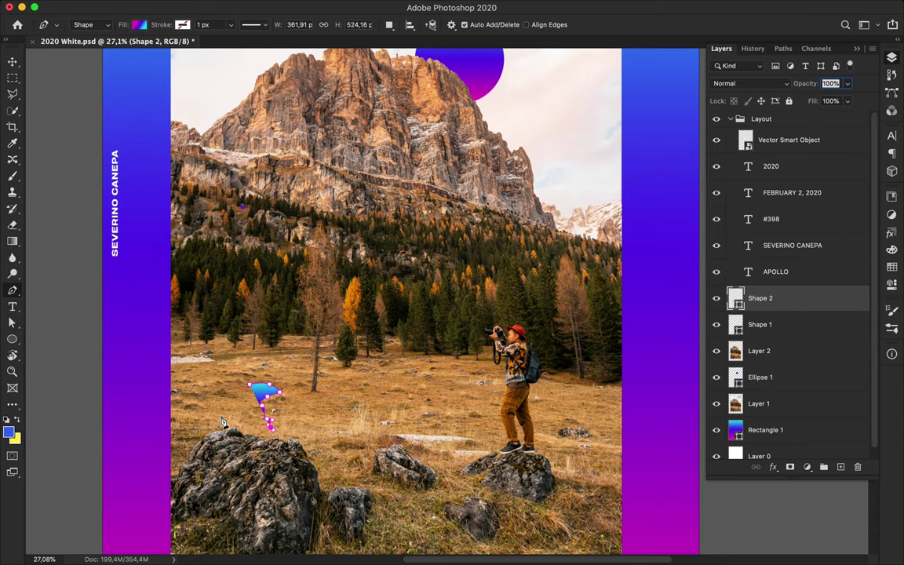
left_click_drag(210, 414, 206, 414)
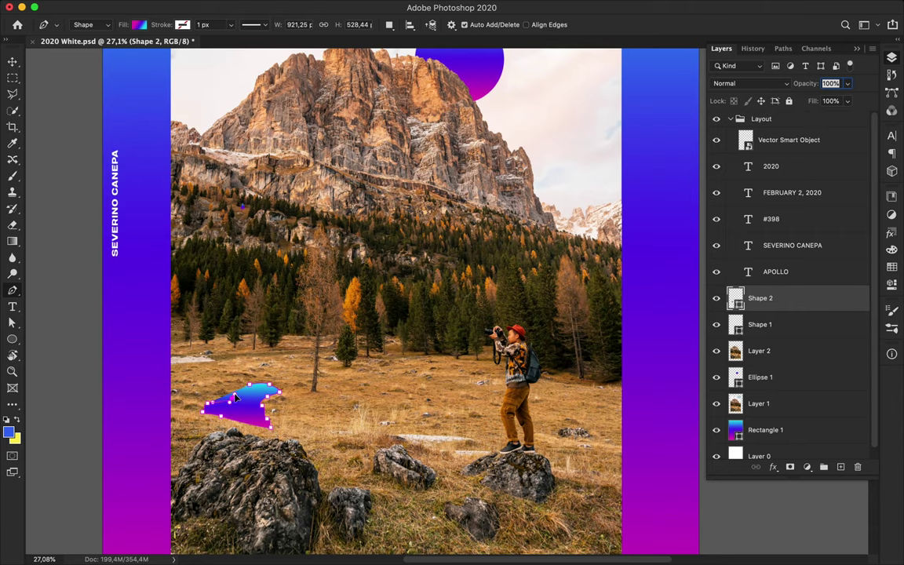
scroll(259, 387, "up", 5)
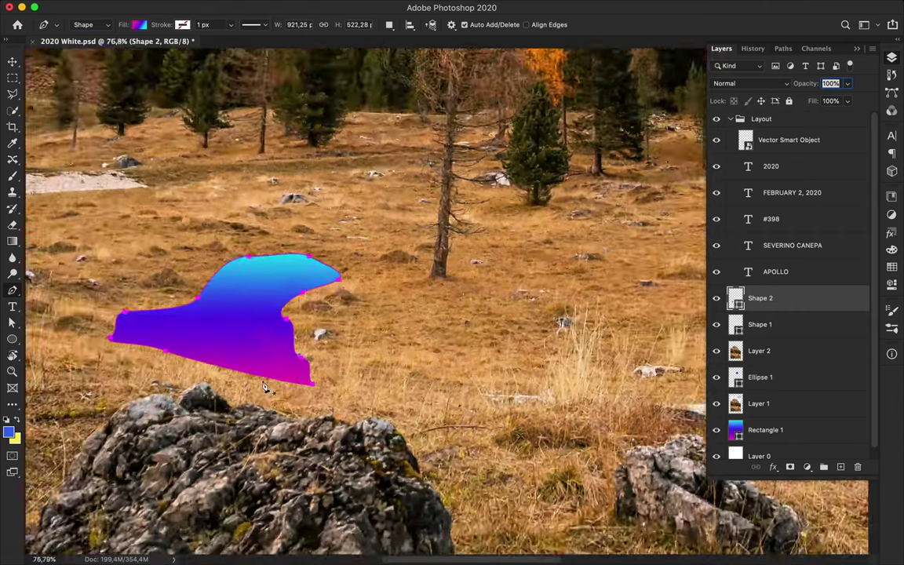
scroll(259, 387, "up", 3)
Raise Shape 2's upper-left anchor and flatten its top edge with Direct Selection
key("a")
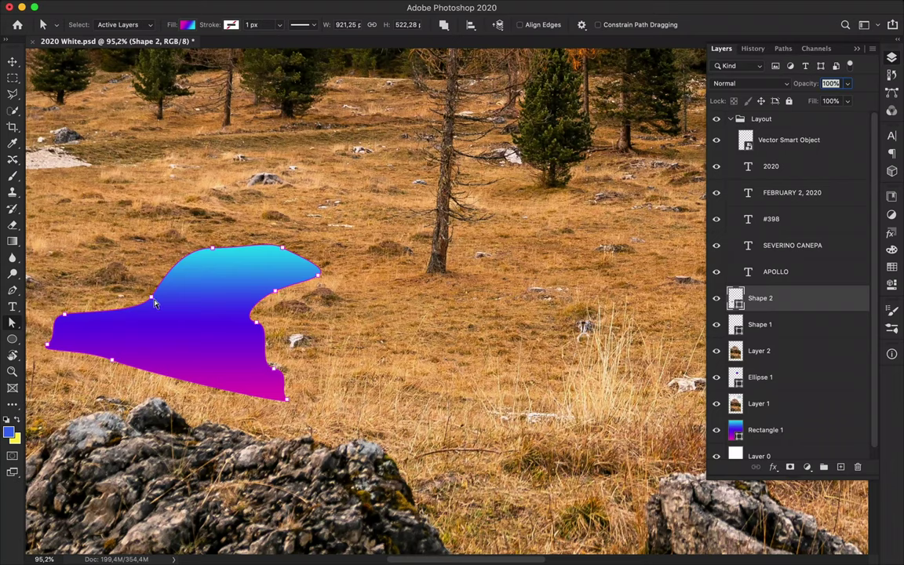
left_click_drag(151, 299, 146, 284)
left_click(259, 343)
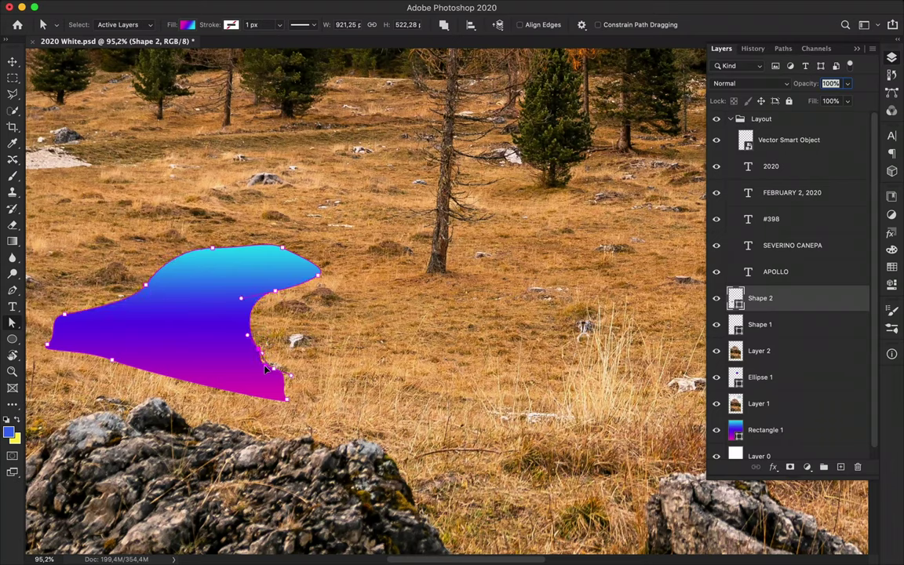
scroll(157, 370, "left", 5)
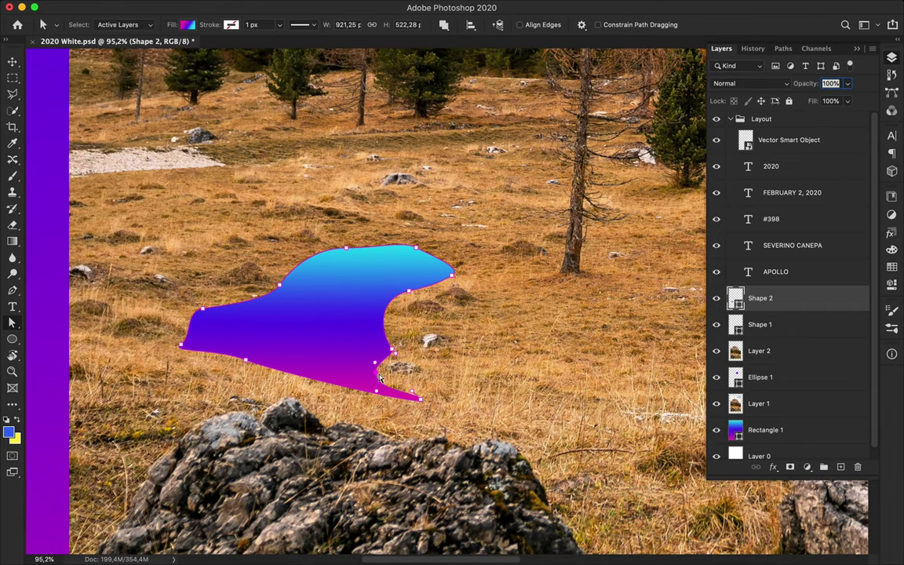
scroll(377, 375, "down", 5)
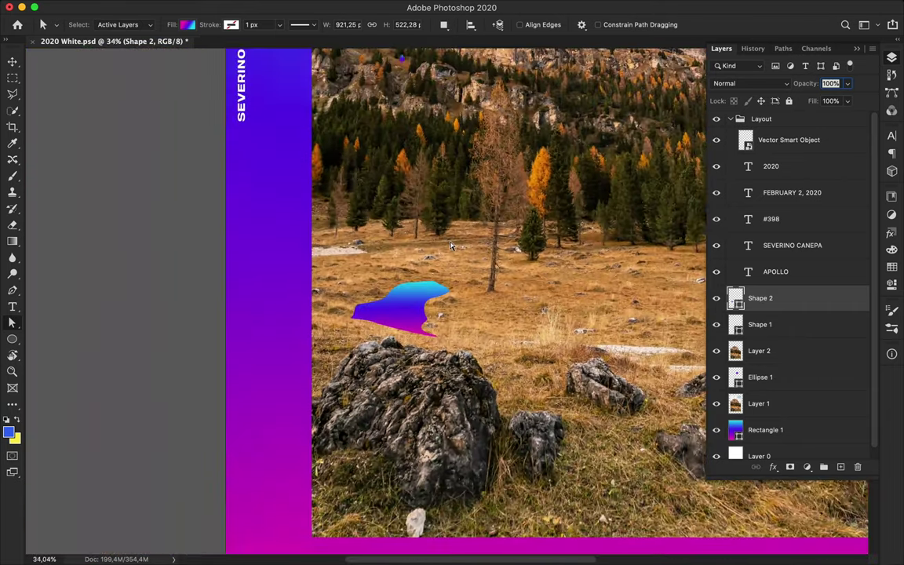
scroll(408, 240, "up", 8)
left_click_drag(408, 240, 378, 248)
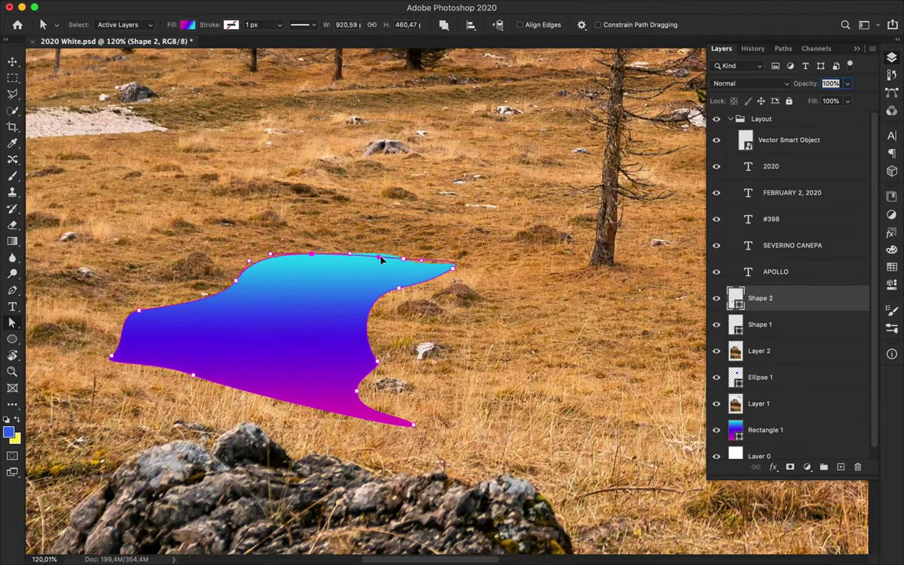
scroll(465, 293, "down", 3)
scroll(435, 241, "down", 4)
scroll(438, 237, "down", 2)
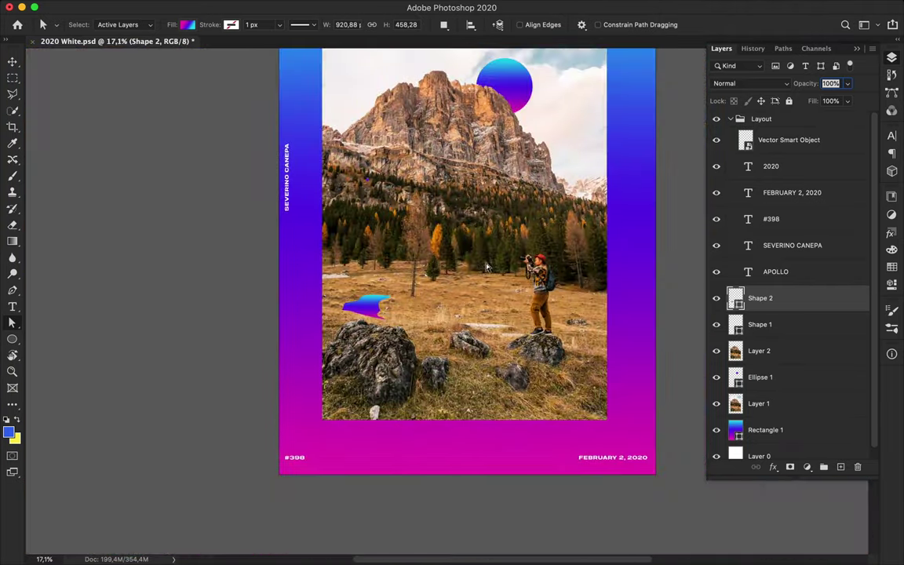
key("v")
scroll(502, 269, "up", 2)
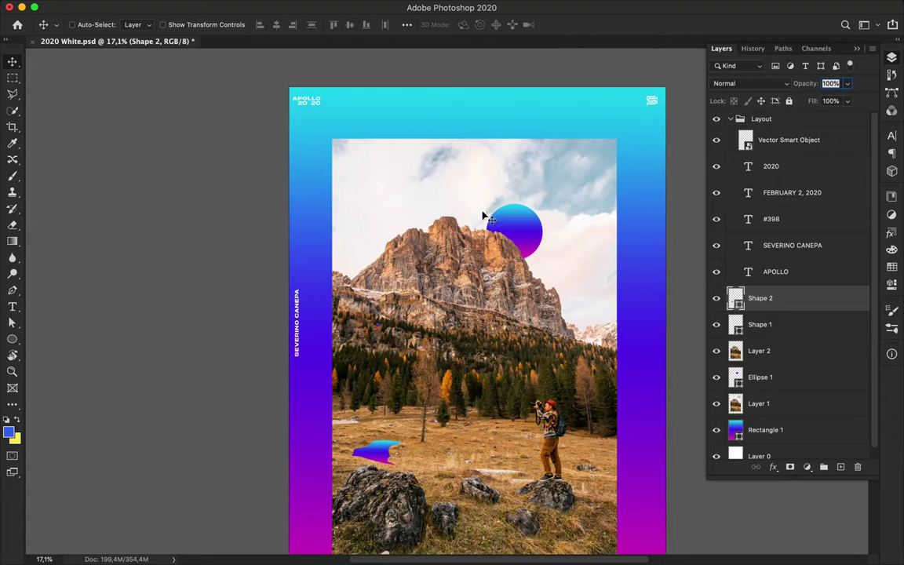
Draw a tall gradient rectangle hanging from the poster's top edge, replacing an accidental ellipse
key("m")
key("u")
left_click_drag(336, 79, 404, 235)
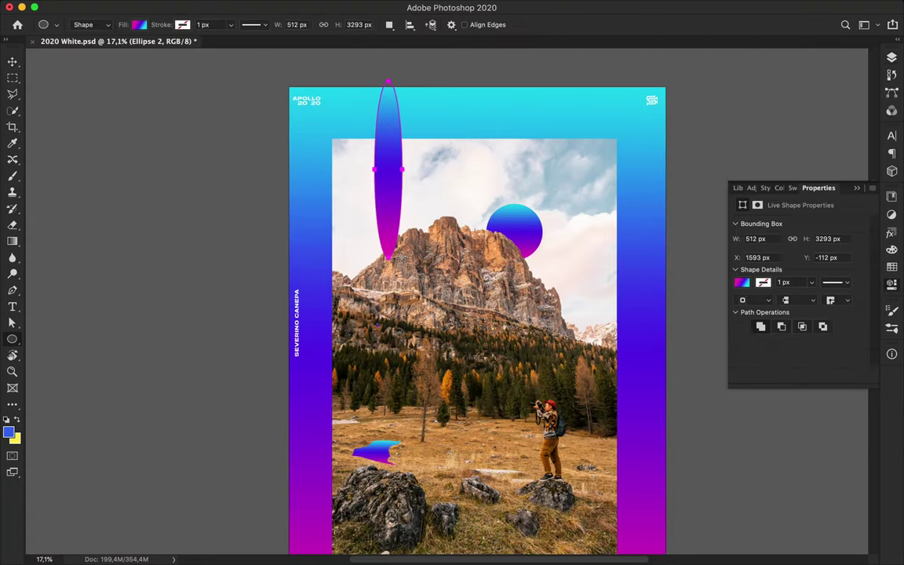
key("ctrl+z")
left_click(16, 340)
left_click(47, 308)
left_click_drag(378, 87, 434, 262)
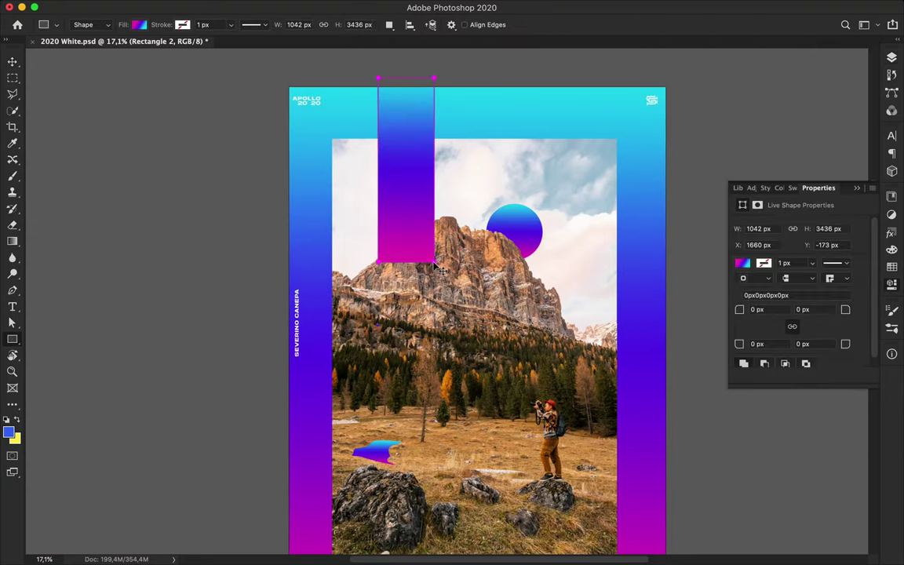
Move Rectangle 2 below Layer 2 and nudge it slightly left
key("v")
key("F7")
left_click_drag(785, 298, 780, 378)
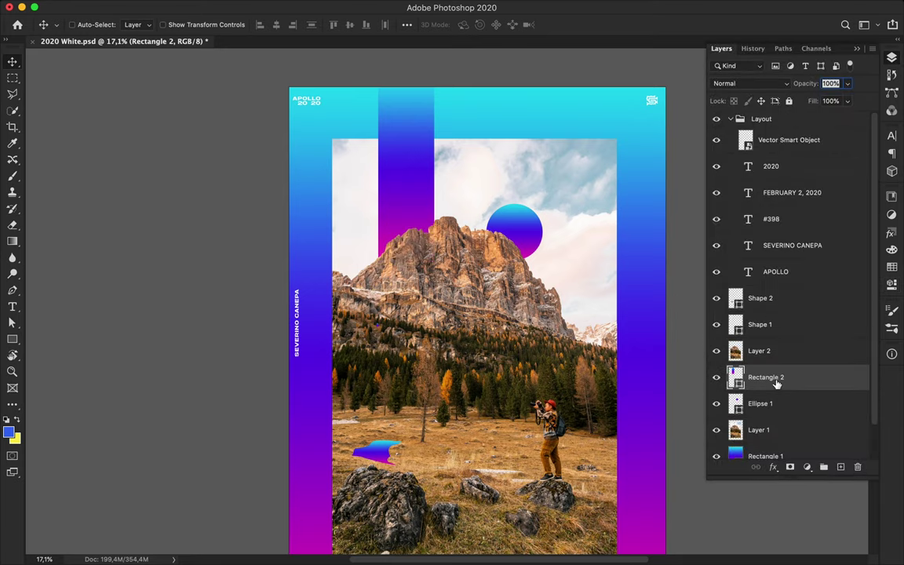
left_click_drag(407, 211, 378, 210)
key("a")
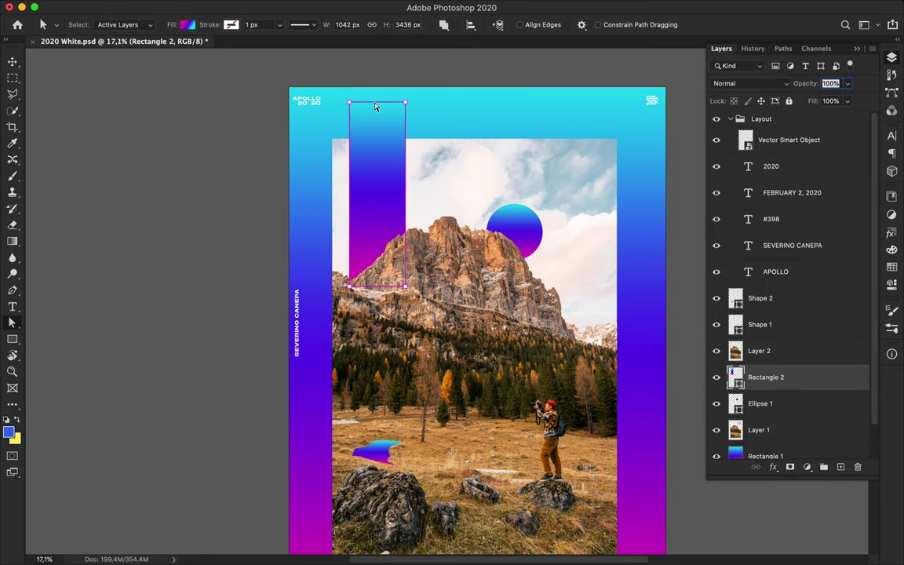
key("v")
scroll(442, 166, "down", 5)
scroll(442, 166, "up", 4)
Save the poster document
key("super+s")
left_click(652, 8)
left_click(659, 34)
scroll(549, 235, "up", 2)
scroll(549, 236, "down", 2)
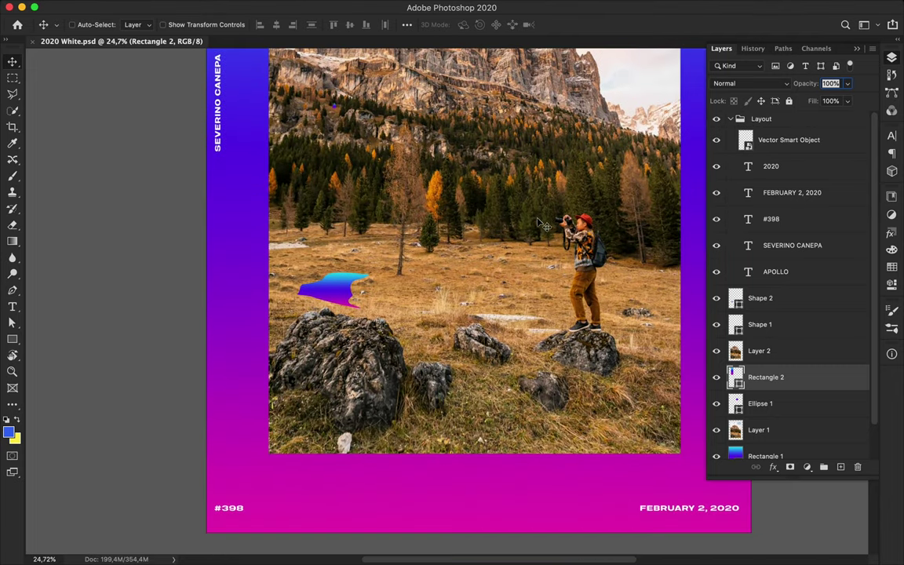
Undo the bulge on Shape 2's top edge and take the Quick Selection tool for the boulder
scroll(325, 279, "up", 3)
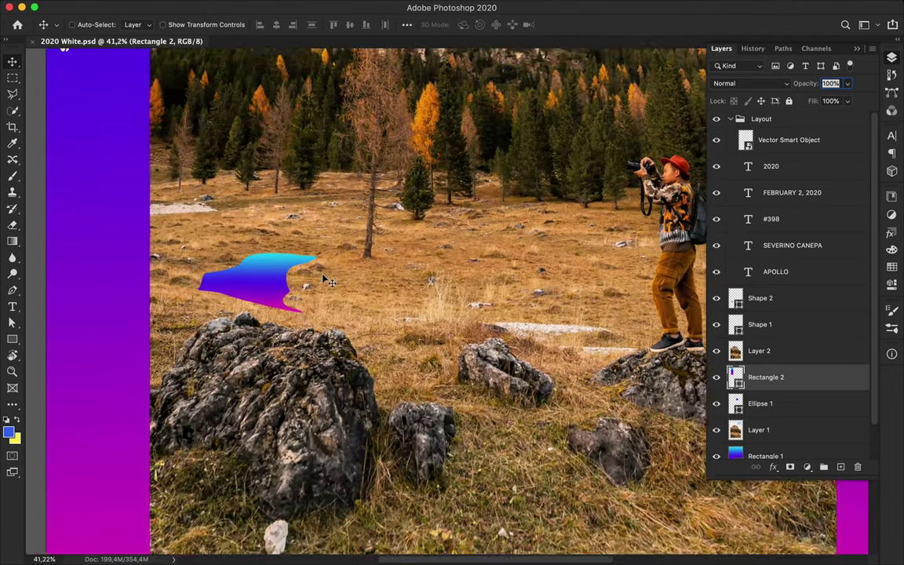
scroll(326, 279, "up", 1)
key("a")
left_click(283, 276)
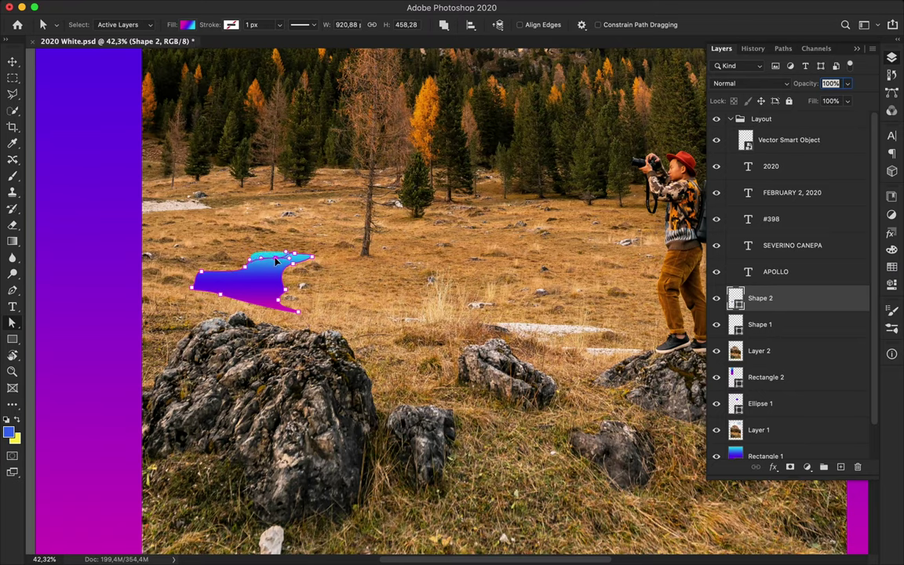
key("super+z")
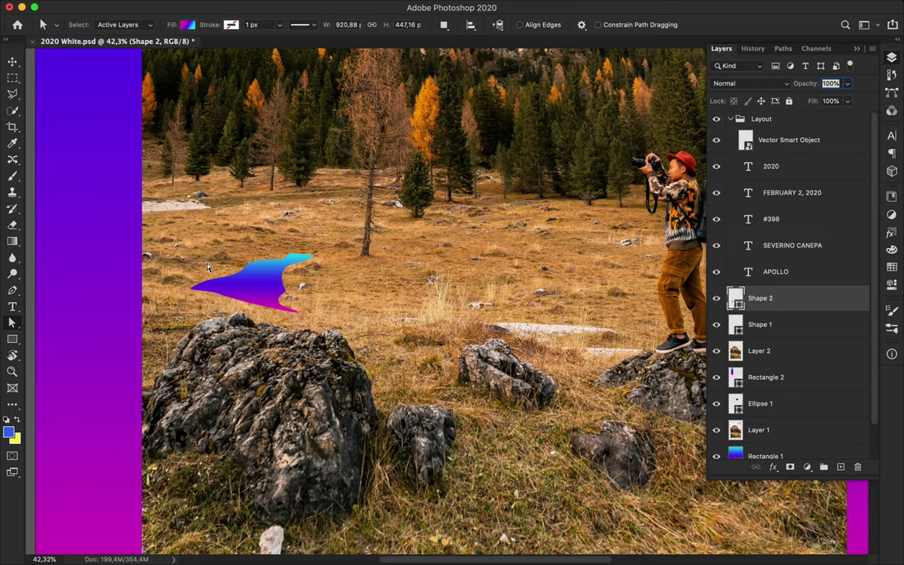
scroll(305, 311, "down", 2)
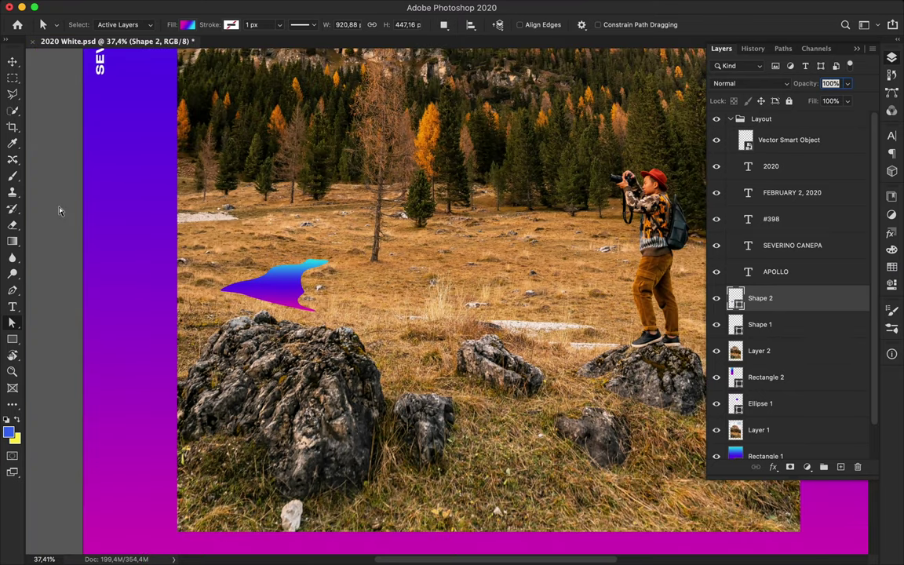
left_click(13, 109)
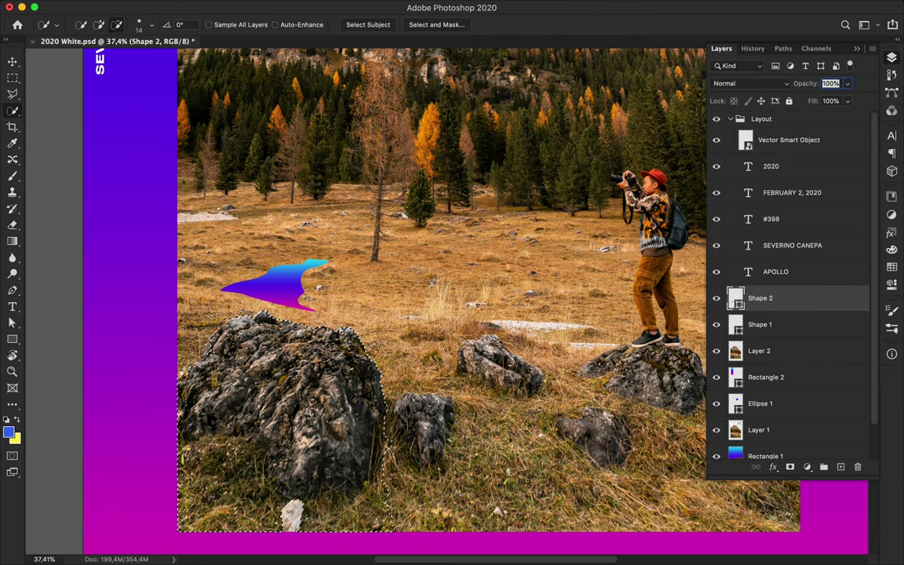
Copy the selected rock to its own layer and enlarge it toward the lower-left corner
scroll(316, 390, "down", 2)
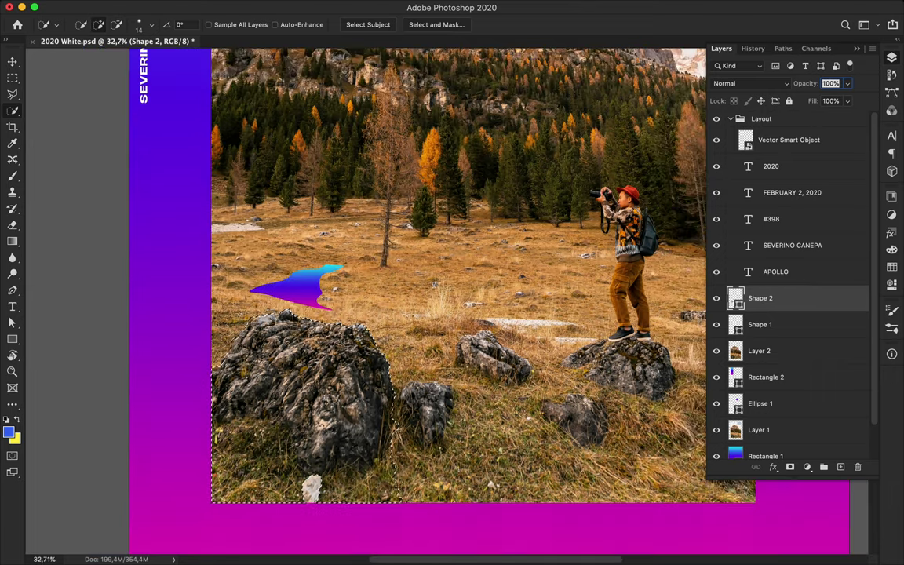
scroll(316, 390, "down", 2)
key("ctrl+j")
key("v")
left_click_drag(379, 386, 327, 466)
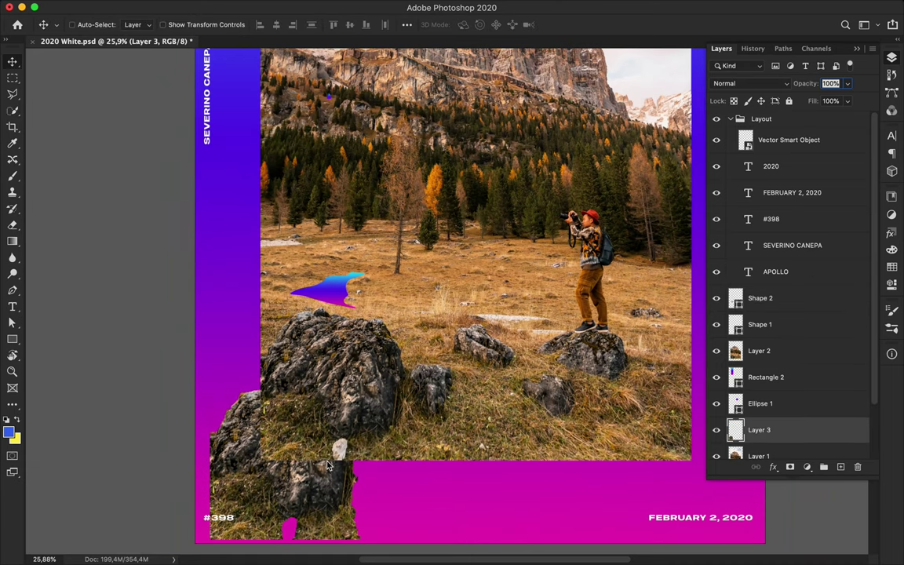
key("ctrl+t")
left_click_drag(210, 383, 191, 369)
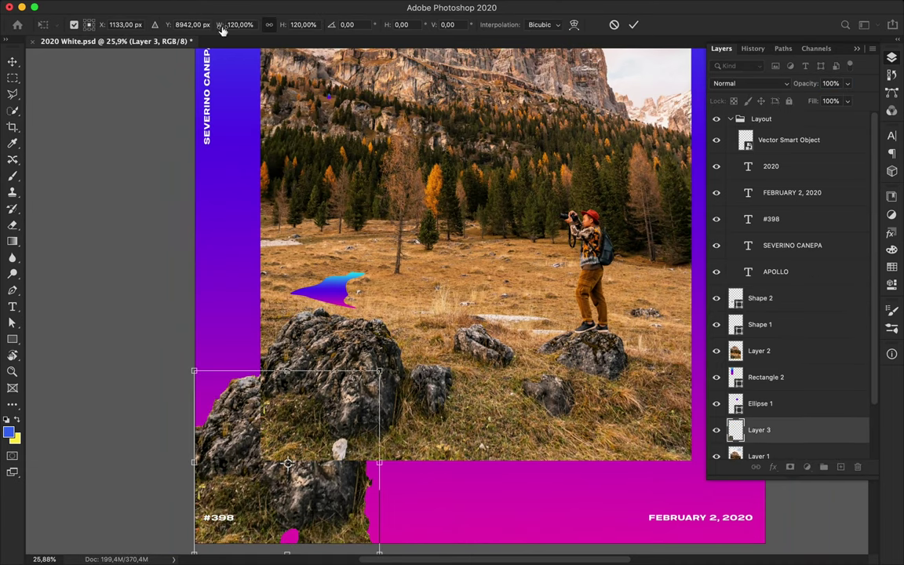
key("Return")
Place the rock copy above Layer 2, erase its edges, and put Layer 4 beneath it
left_click_drag(761, 351, 773, 349)
left_click_drag(298, 450, 289, 469)
key("e")
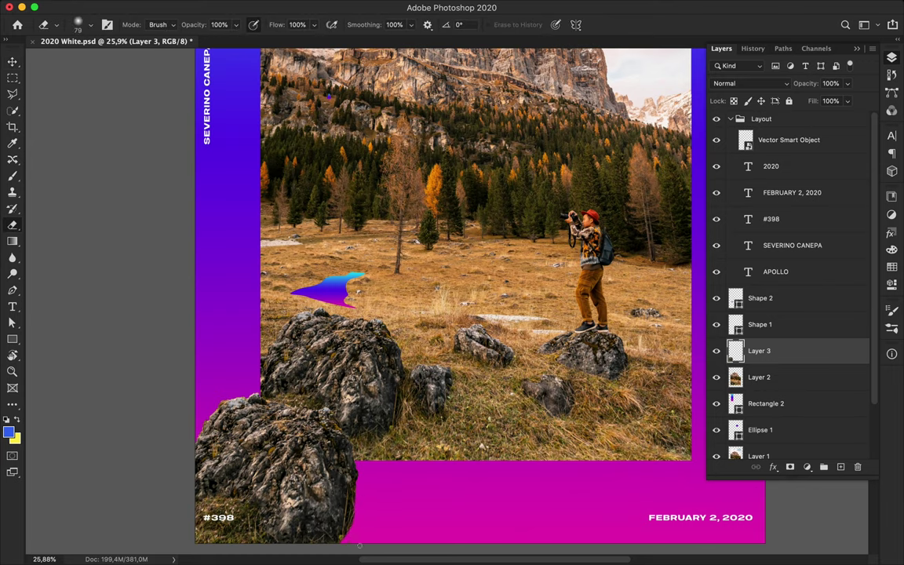
key("ctrl+0")
key("v")
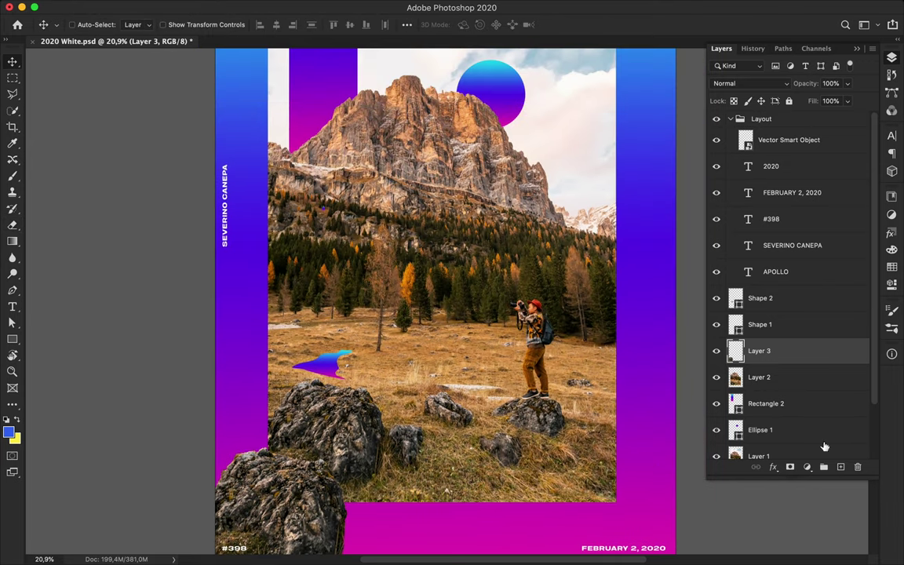
left_click_drag(759, 347, 760, 389)
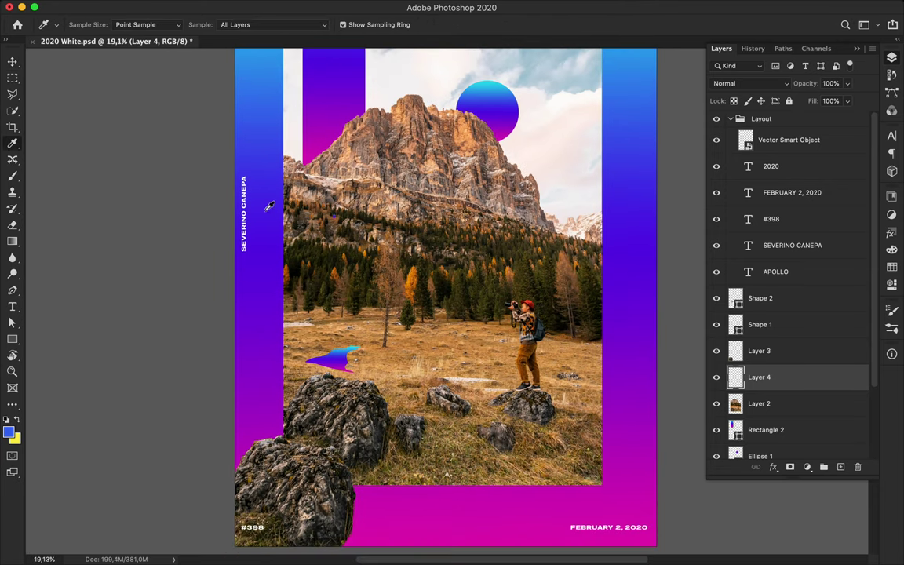
Soften the purple glow behind the boulder with a Gaussian Blur
key("b")
key("m")
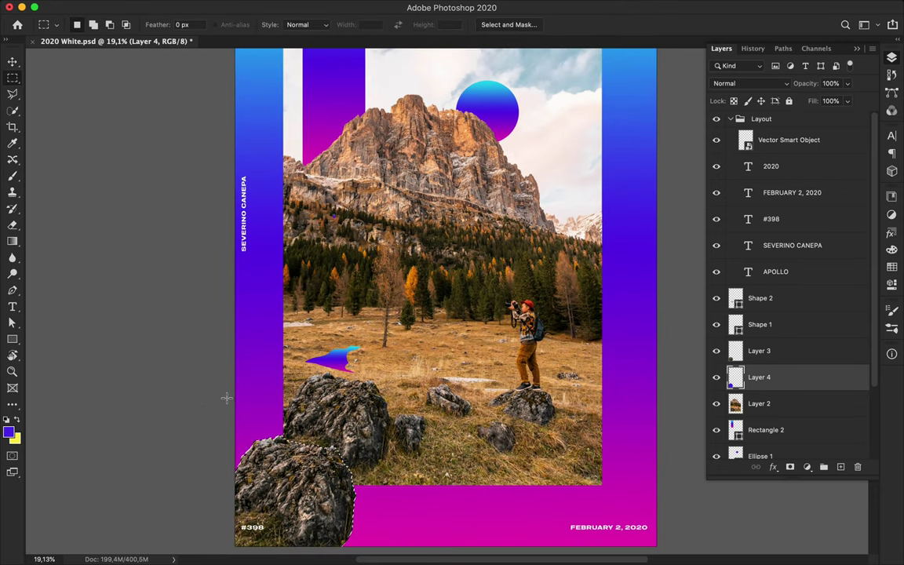
key("v")
left_click(294, 7)
left_click(514, 203)
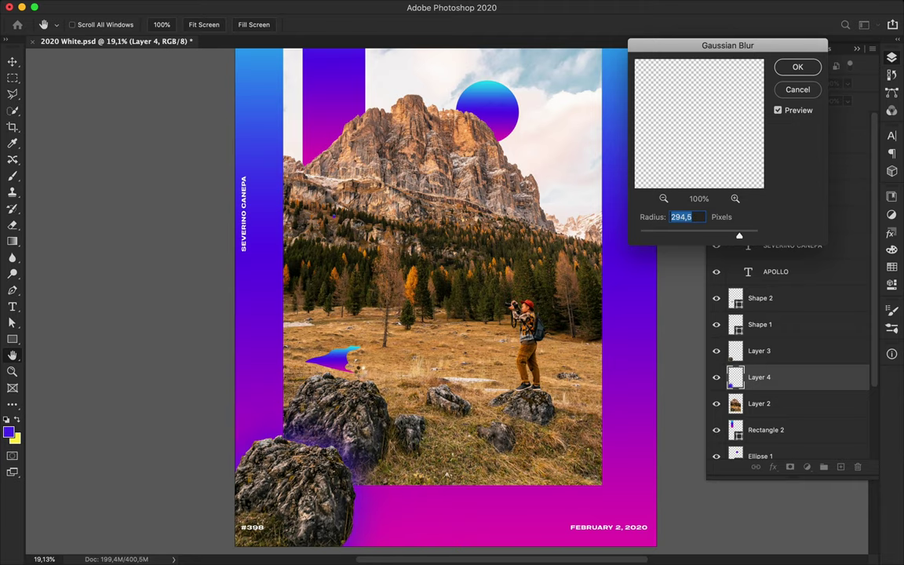
key("Escape")
Add PHOTOGRAPH text, enlarge it across the forest, and shift it left
scroll(377, 290, "up", 3)
key("t")
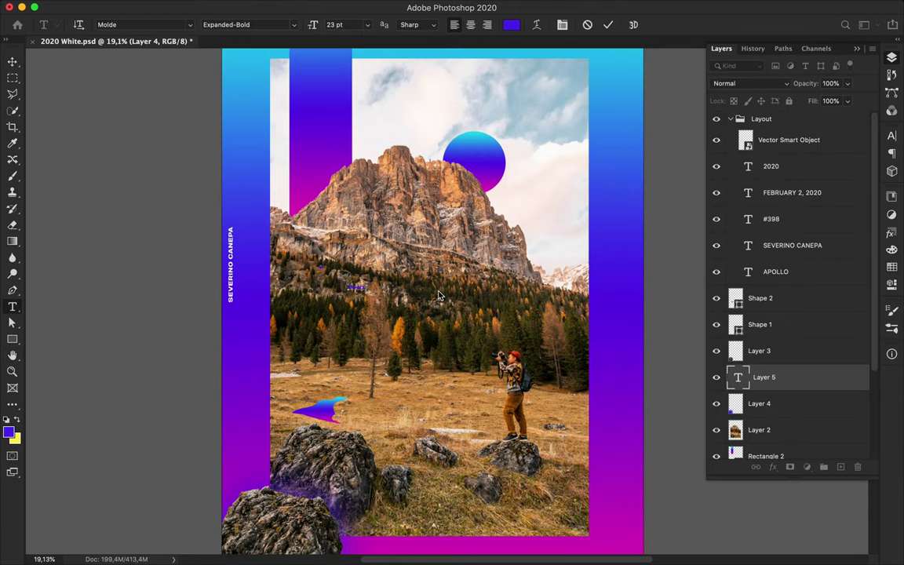
key("ctrl+Return")
key("ctrl+t")
left_click_drag(405, 291, 581, 334)
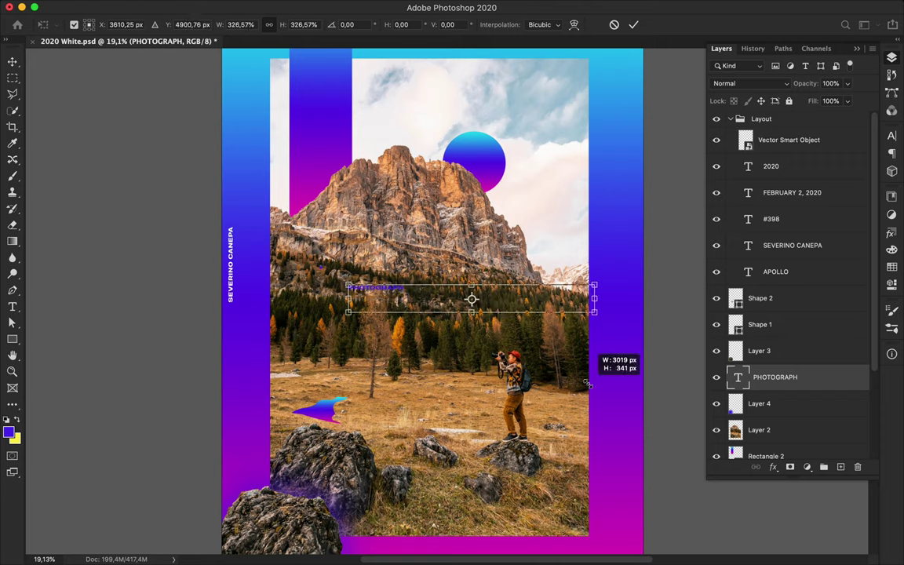
key("Return")
key("v")
left_click_drag(515, 300, 473, 313)
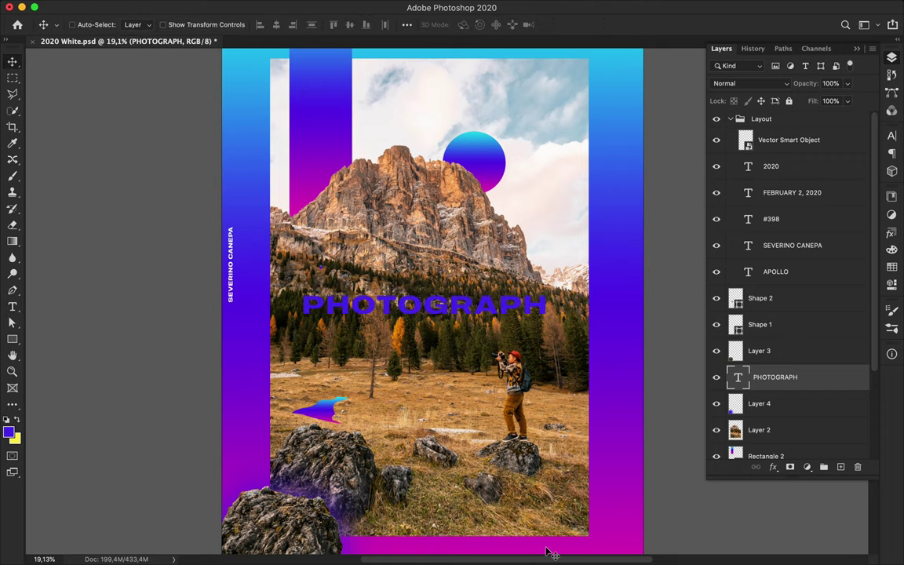
left_click(511, 25)
Try green, dark green 308d3b, then cyan as the PHOTOGRAPH text colour
left_click(555, 222)
key("Return")
left_click(511, 24)
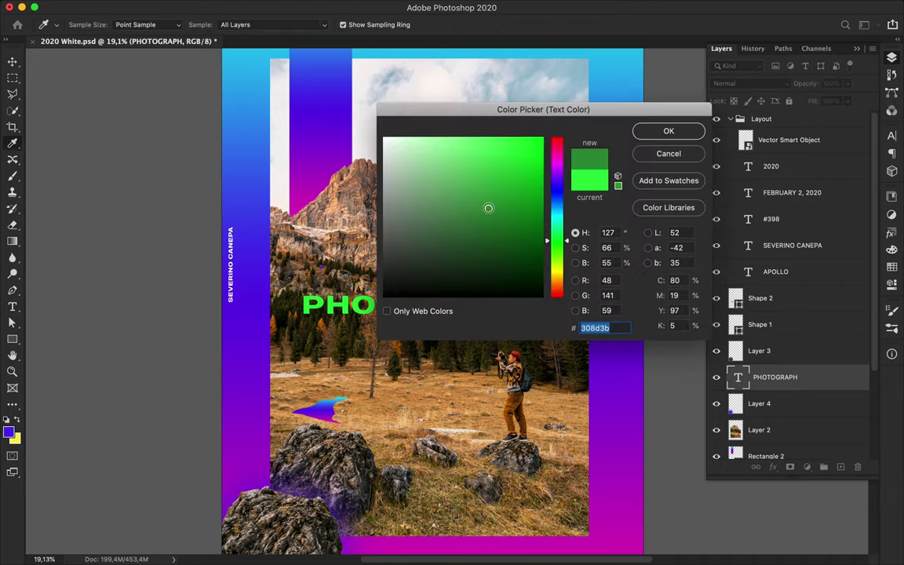
key("Return")
left_click(511, 25)
left_click(517, 145)
key("Return")
Test moving PHOTOGRAPH to the top of the poster, then undo the move
key("v")
mouse_move(415, 314)
left_mouse_down()
mouse_move(445, 78)
mouse_move(471, 79)
left_mouse_up()
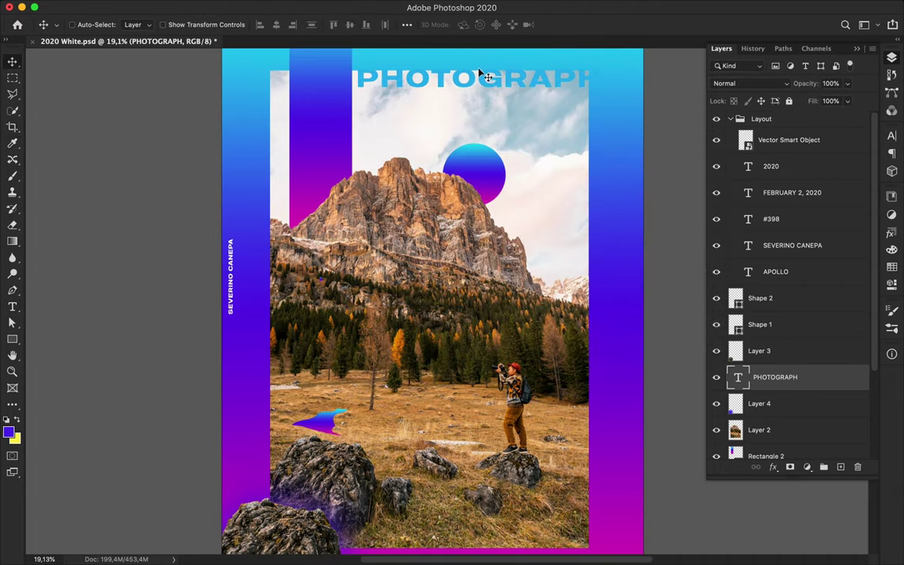
key("ctrl+z")
Scroll through the Character panel's font families, previewing typefaces on PHOTOGRAPH
left_click(891, 135)
left_click(816, 149)
scroll(757, 460, "down", 10)
scroll(761, 393, "down", 10)
scroll(746, 463, "down", 5)
scroll(746, 461, "down", 8)
scroll(748, 447, "down", 3)
scroll(742, 486, "down", 2)
scroll(740, 439, "down", 5)
scroll(736, 459, "down", 4)
scroll(736, 464, "down", 2)
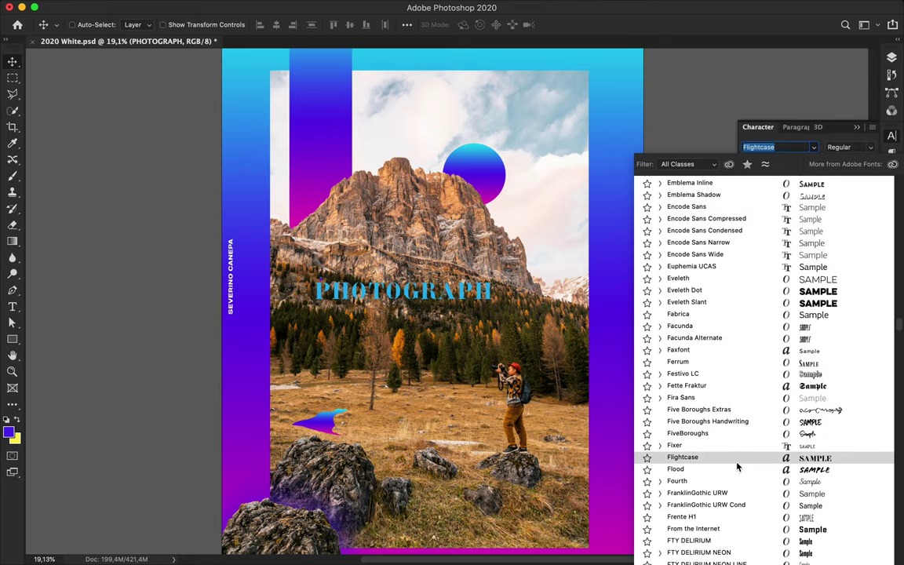
scroll(737, 471, "down", 9)
scroll(675, 467, "down", 11)
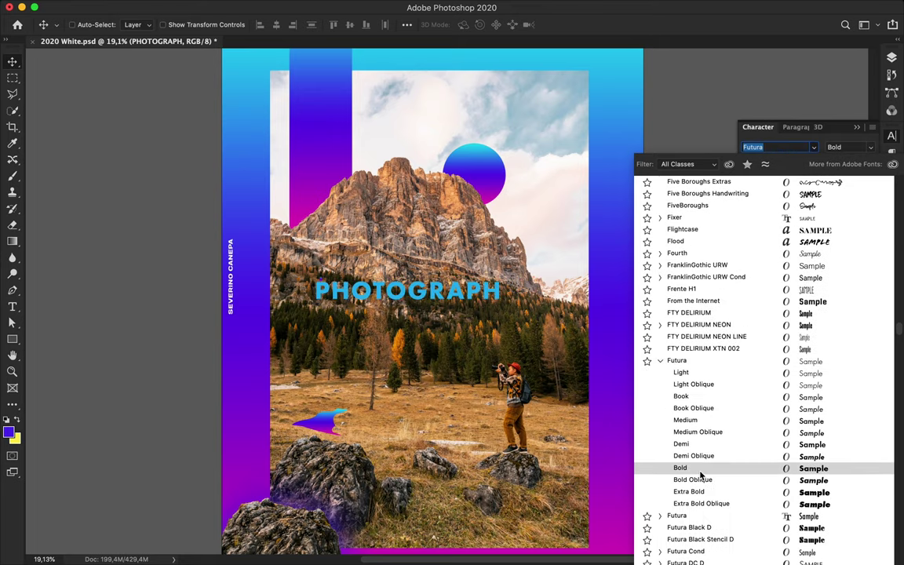
scroll(683, 368, "down", 10)
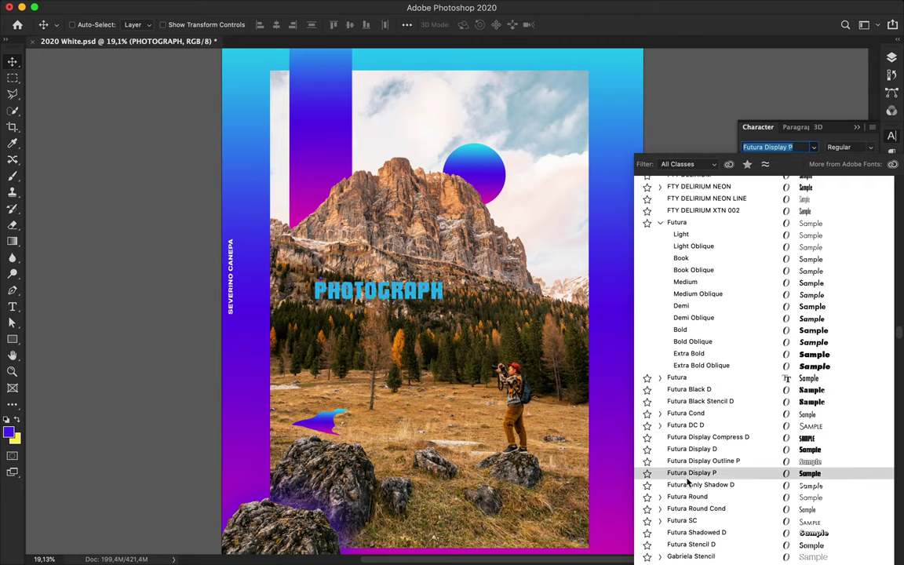
scroll(689, 475, "down", 10)
scroll(693, 440, "down", 7)
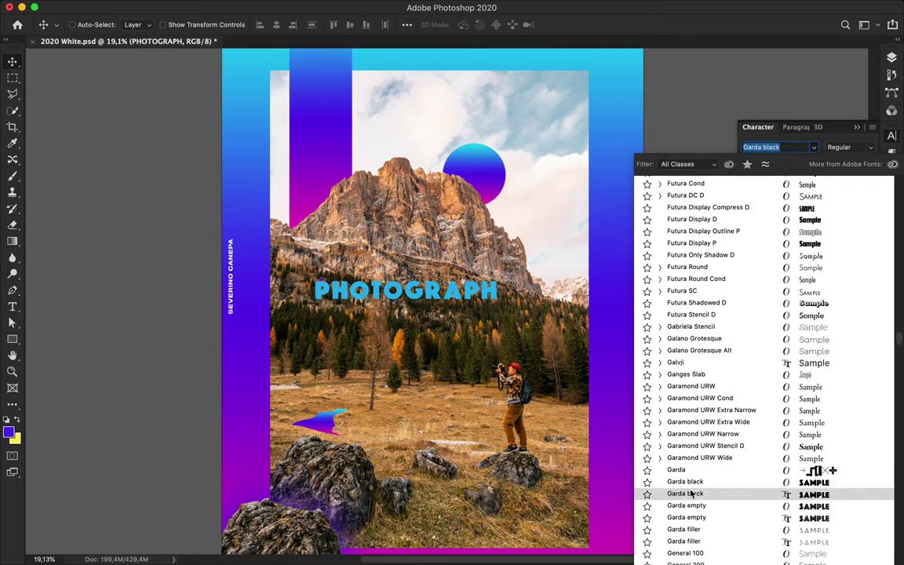
scroll(695, 479, "down", 8)
scroll(697, 459, "down", 4)
scroll(698, 471, "down", 10)
scroll(706, 451, "down", 1)
scroll(711, 354, "down", 10)
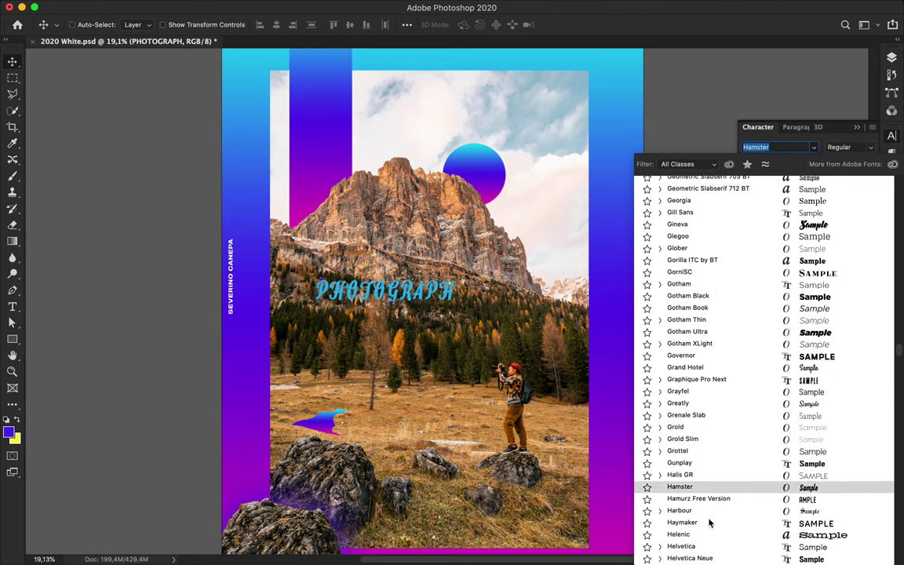
scroll(710, 502, "down", 6)
scroll(666, 463, "down", 2)
scroll(718, 474, "down", 5)
scroll(718, 474, "down", 5)
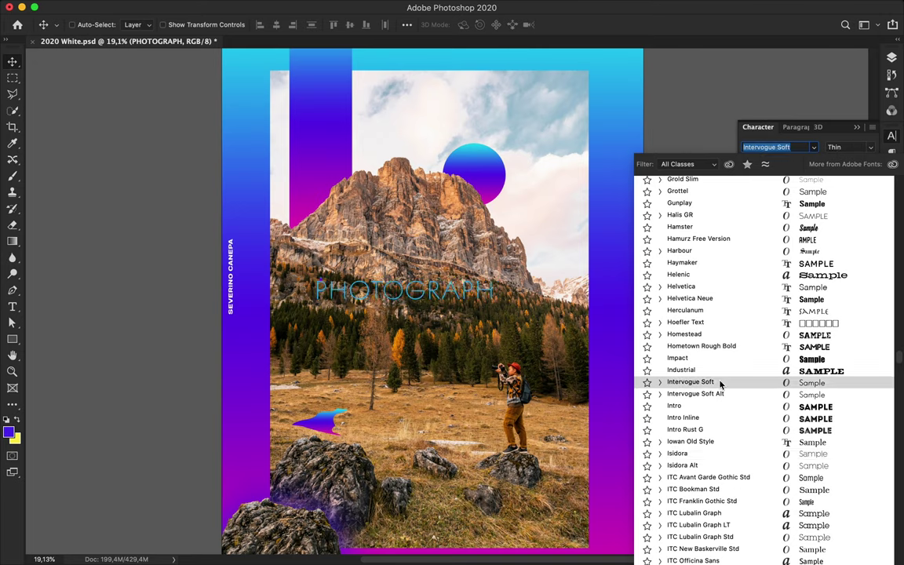
Expand Intervogue Soft's styles, keep browsing, and apply Labrador B Black to PHOTOGRAPH
left_click(659, 375)
scroll(702, 392, "down", 5)
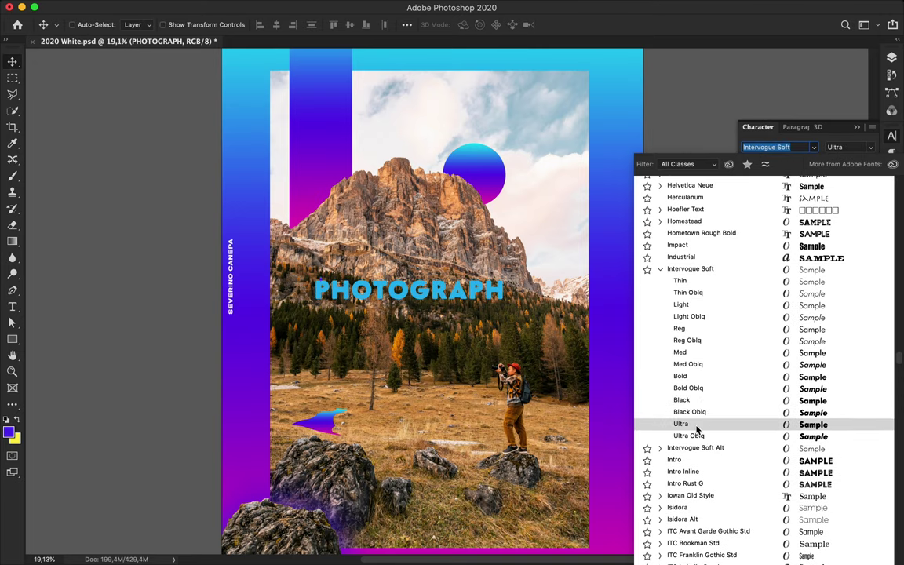
scroll(701, 416, "down", 5)
scroll(698, 408, "down", 3)
scroll(695, 416, "down", 2)
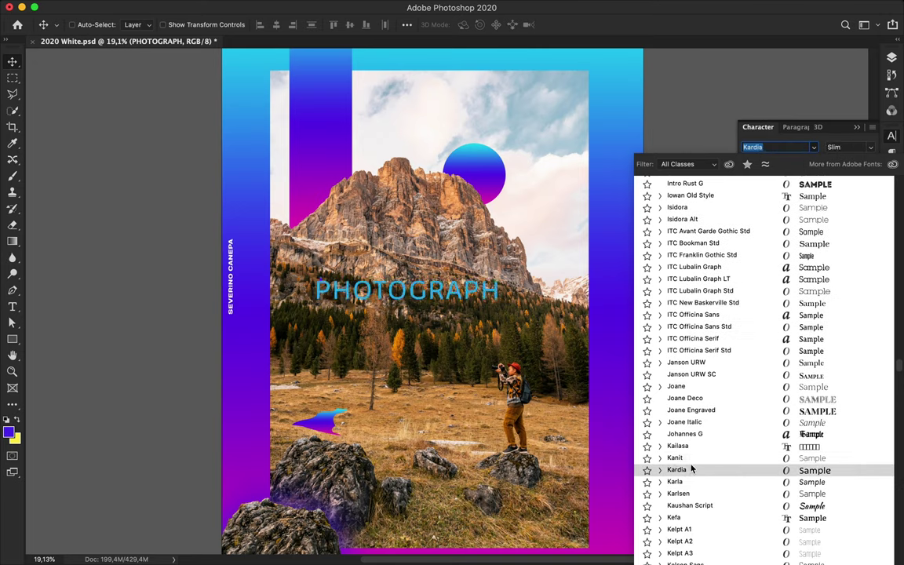
scroll(745, 471, "down", 5)
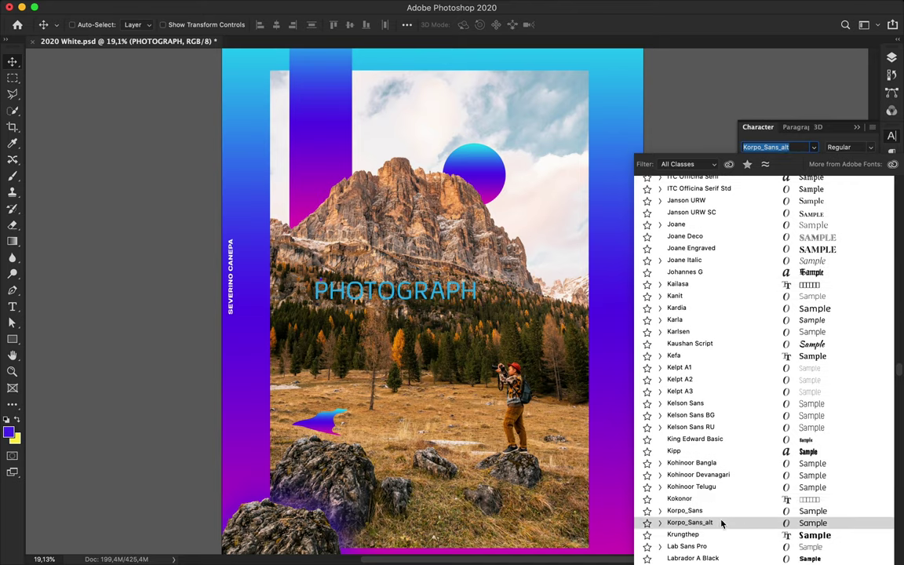
scroll(722, 511, "down", 5)
scroll(714, 393, "down", 5)
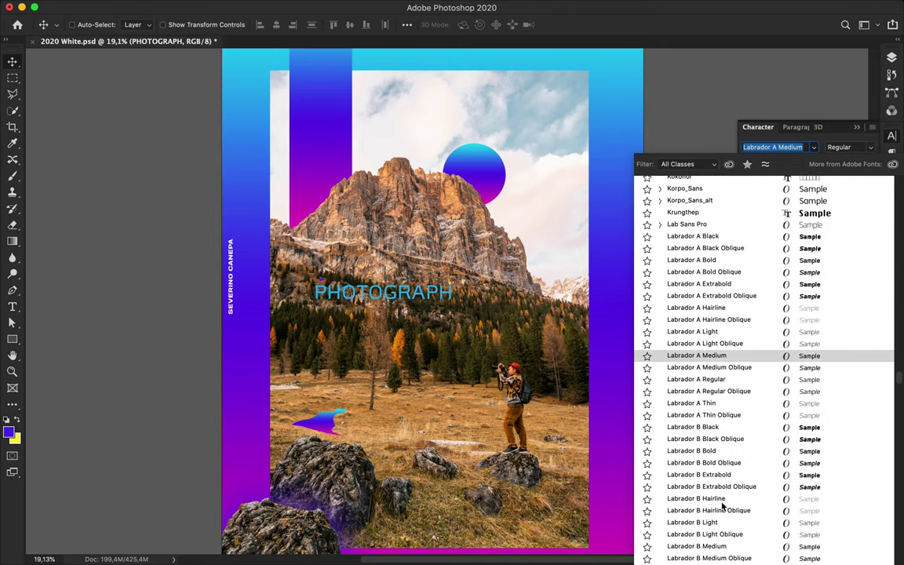
left_click(706, 427)
Scale the PHOTOGRAPH title up and move it slightly lower
key("ctrl+t")
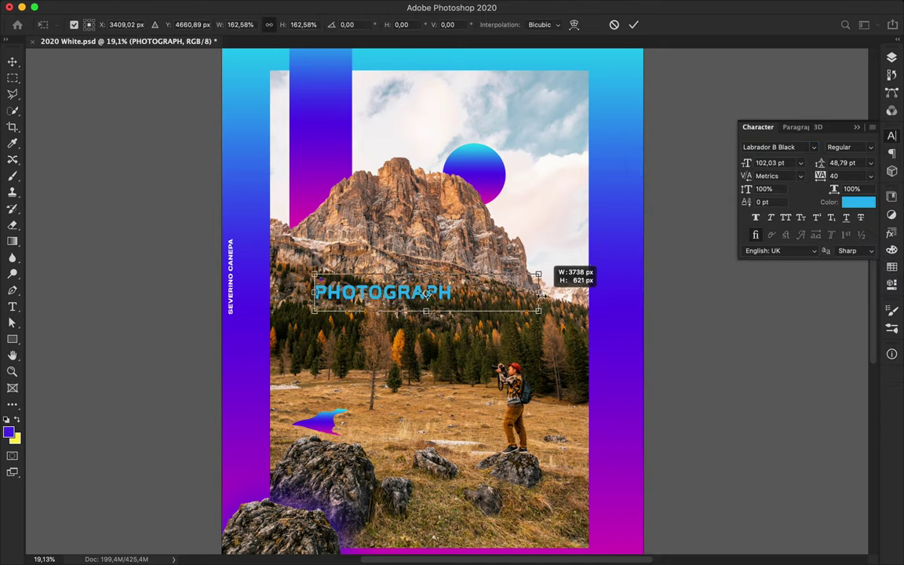
left_click_drag(543, 295, 674, 298)
key("Return")
left_click_drag(490, 304, 490, 328)
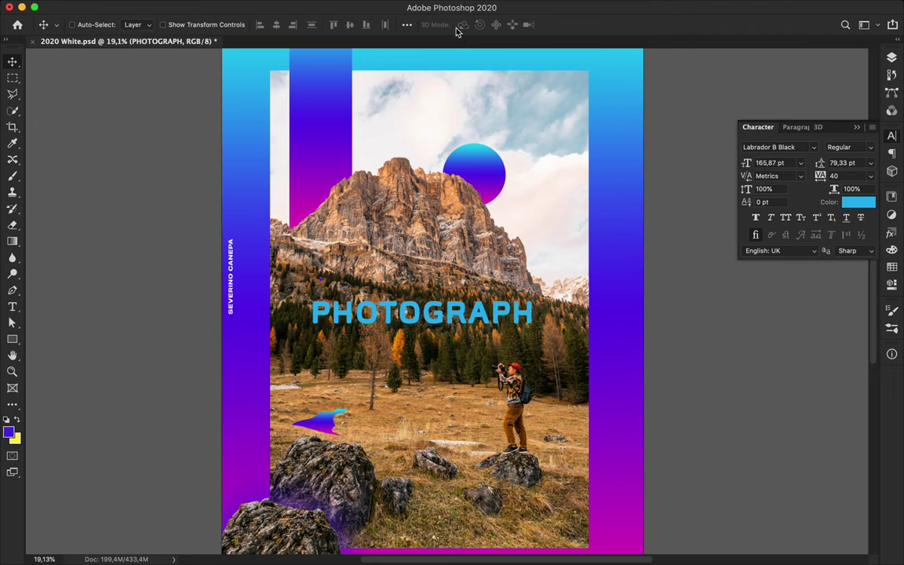
Colour the PHOTOGRAPH title a light pink sampled from the photo
left_click(858, 202)
left_click_drag(314, 201, 328, 240)
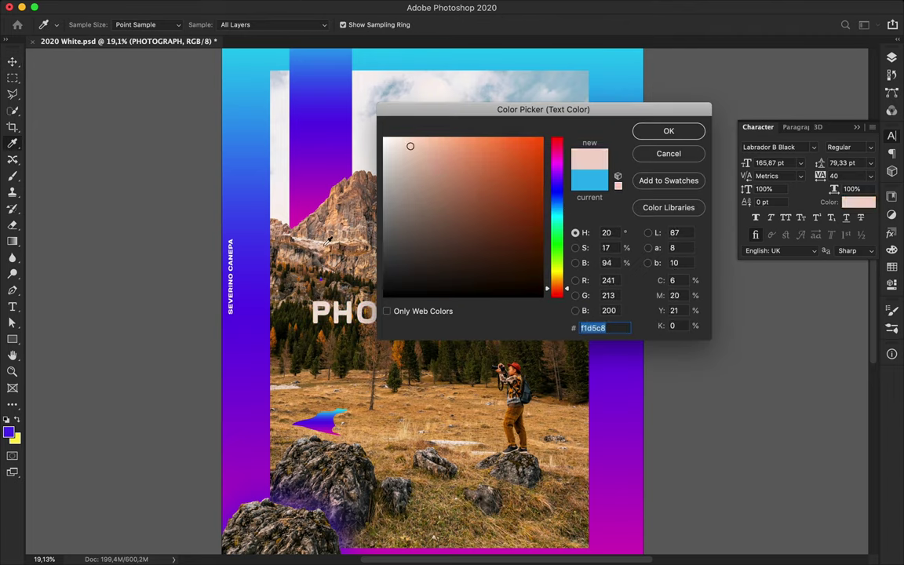
left_click(663, 129)
key("ctrl+Return")
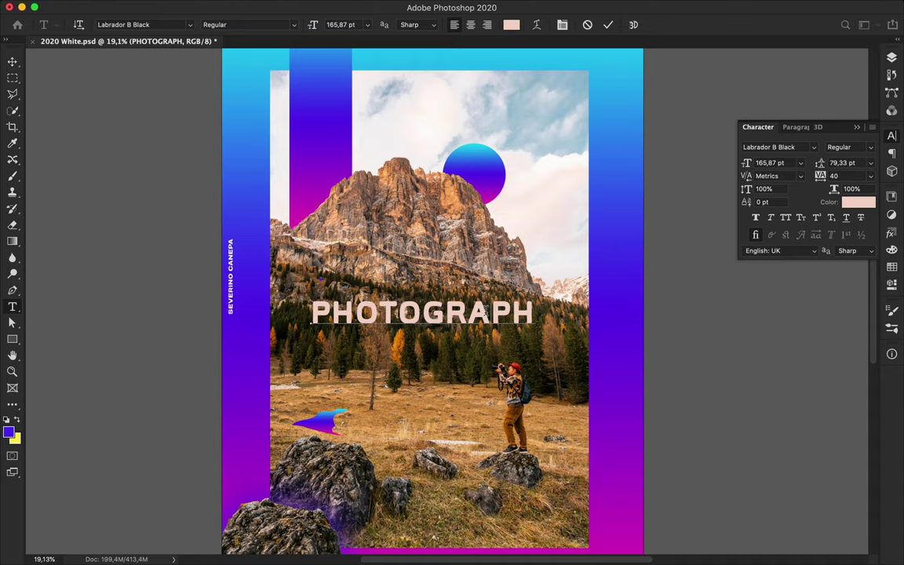
Try a gradient rectangle clipped into PHOTOGRAPH at the poster top, then undo it
key("u")
left_click(139, 25)
left_click(144, 32)
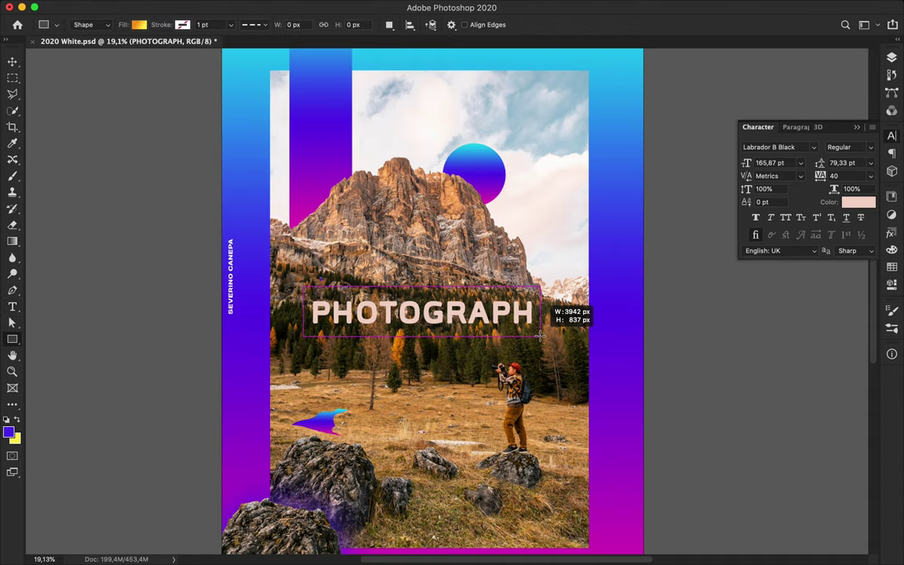
left_click_drag(540, 336, 540, 336)
key("v")
key("ctrl+alt+g")
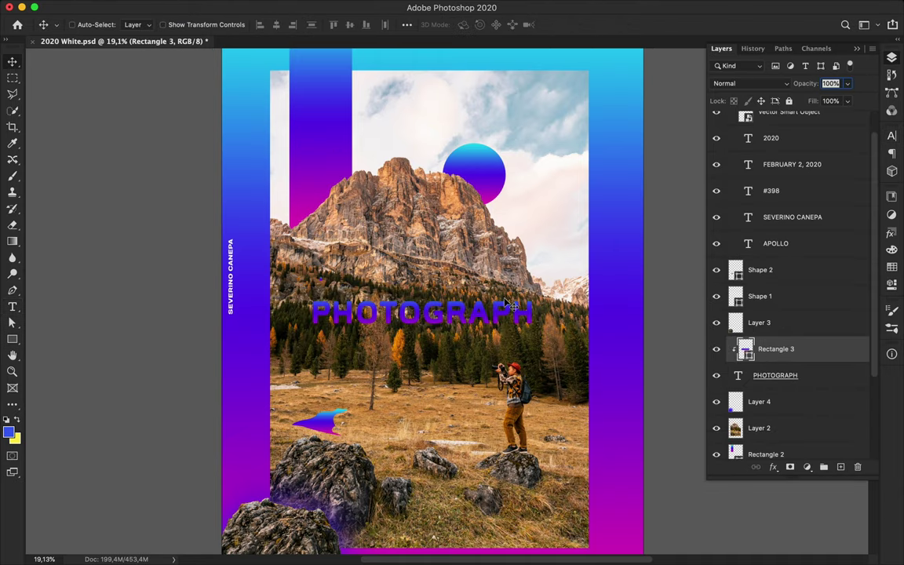
left_click_drag(509, 316, 500, 102)
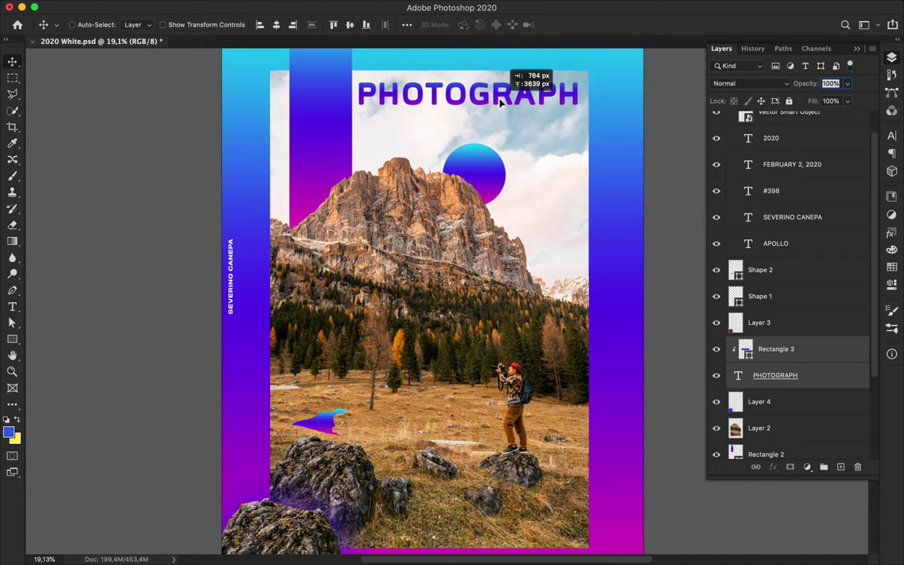
key("ctrl+z")
key("ctrl+z")
key("ctrl+z")
key("ctrl+z")
Move PHOTOGRAPH down-left onto the meadow and make it off-white fbf5f5 sampled from the image
mouse_move(529, 285)
left_mouse_down()
mouse_move(488, 310)
mouse_move(459, 373)
left_mouse_up()
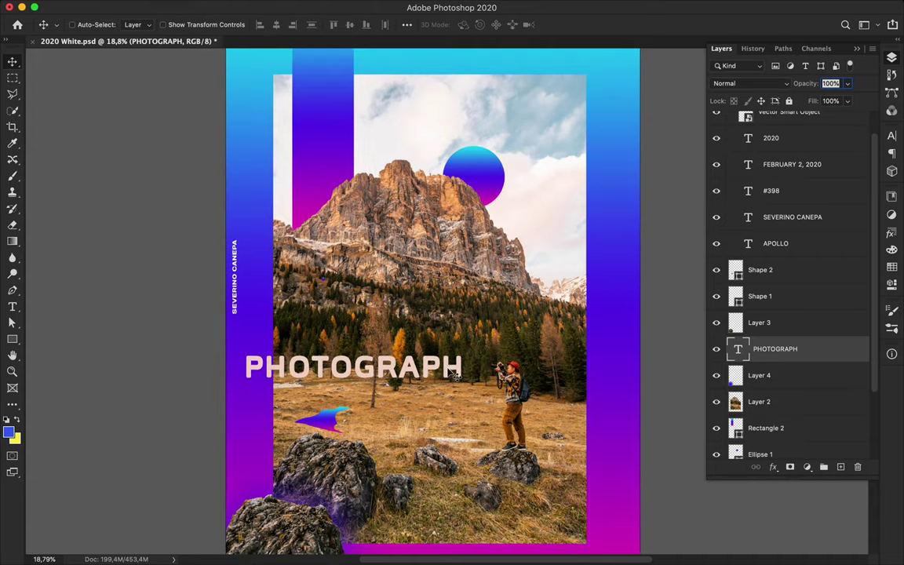
key("a")
key("t")
left_click(463, 25)
left_click_drag(430, 85, 284, 92)
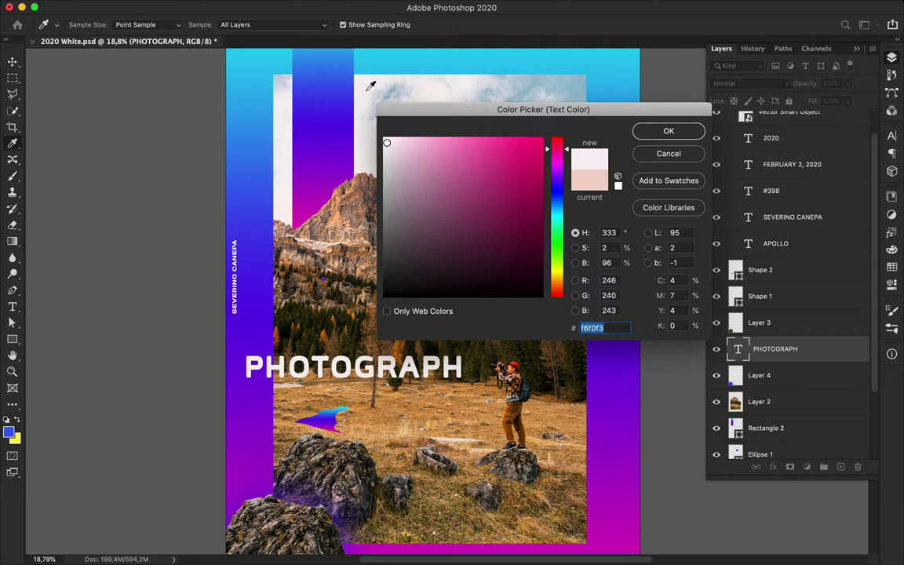
left_click(649, 136)
left_click(511, 24)
left_click(360, 167)
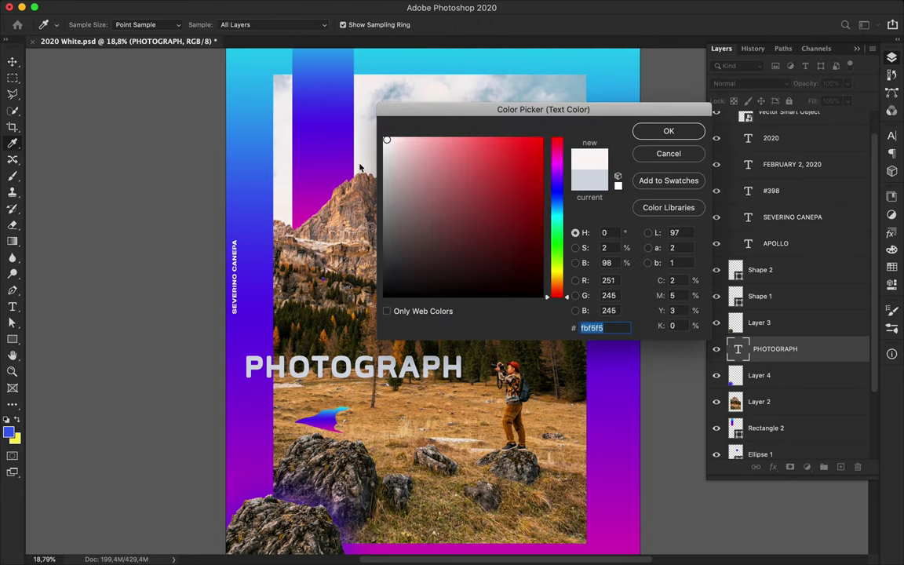
key("Return")
Shift PHOTOGRAPH slightly right and widen its letter tracking to 60
key("v")
left_click_drag(378, 373, 384, 373)
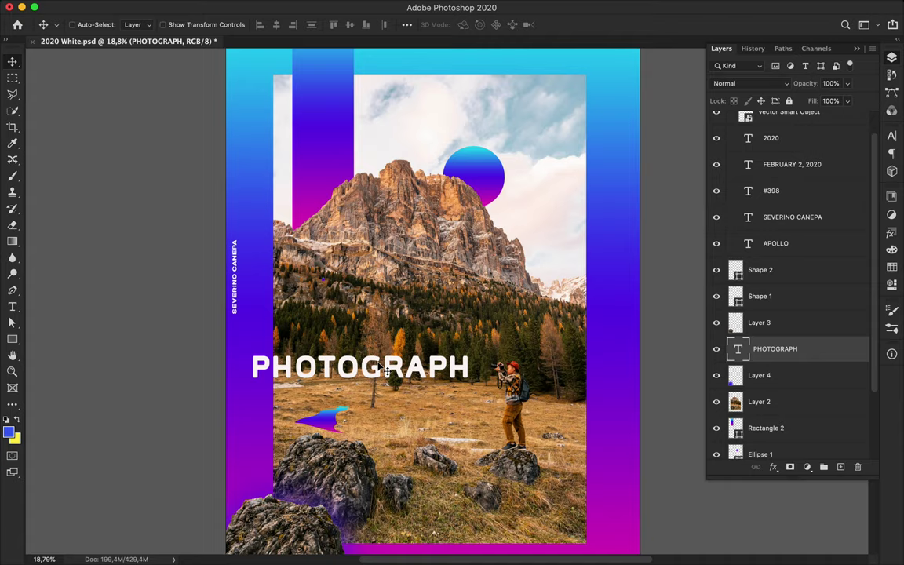
left_click(891, 137)
left_click(843, 176)
scroll(844, 176, "up", 8)
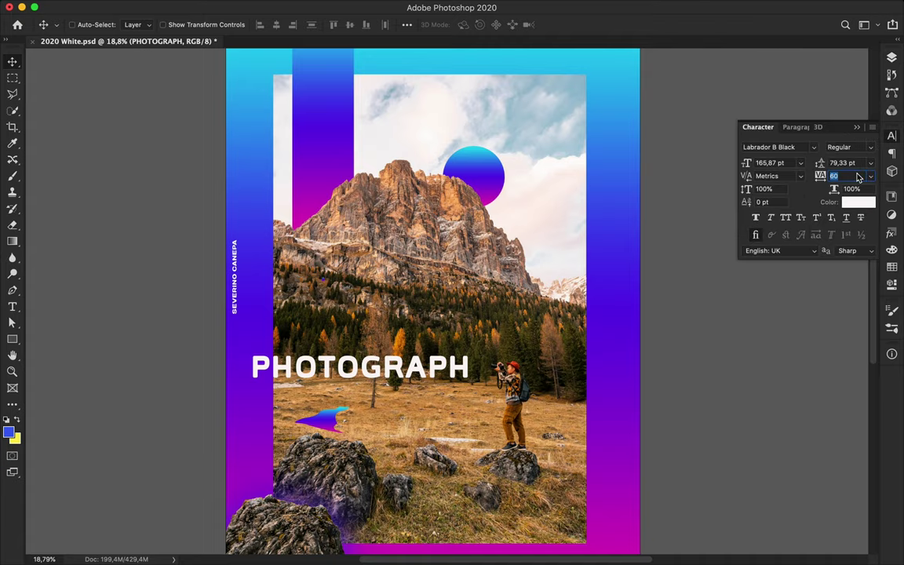
left_click_drag(457, 337, 478, 266)
key("F7")
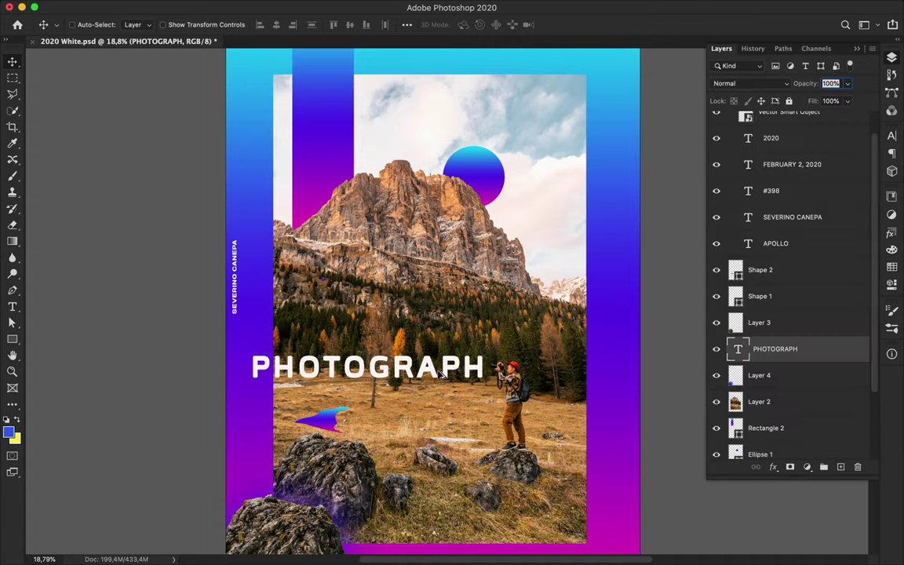
Change the copy's text to #248, enlarge it about double, and move it onto the mountain
double_click(439, 292)
type("#24")
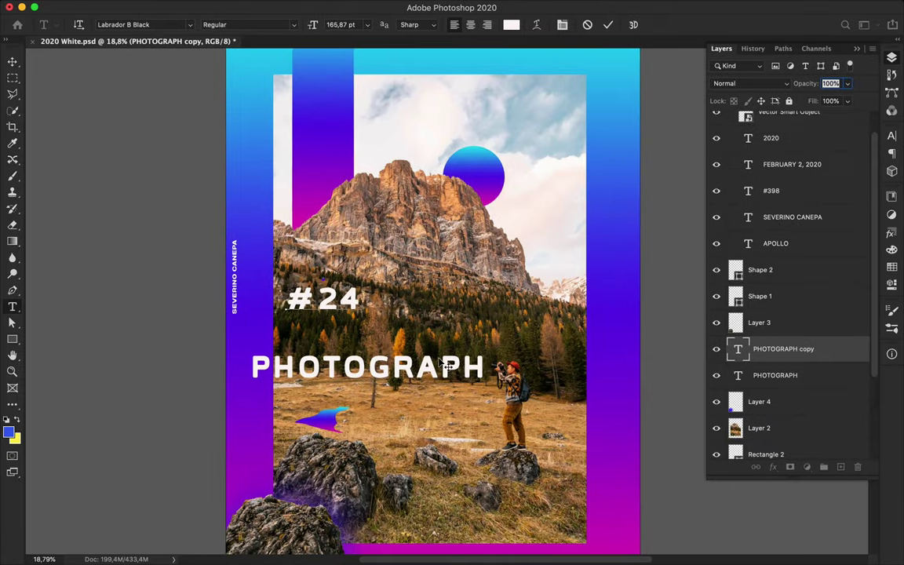
type("8")
key("ctrl+Return")
key("v")
key("ctrl+t")
left_click_drag(384, 285, 556, 237)
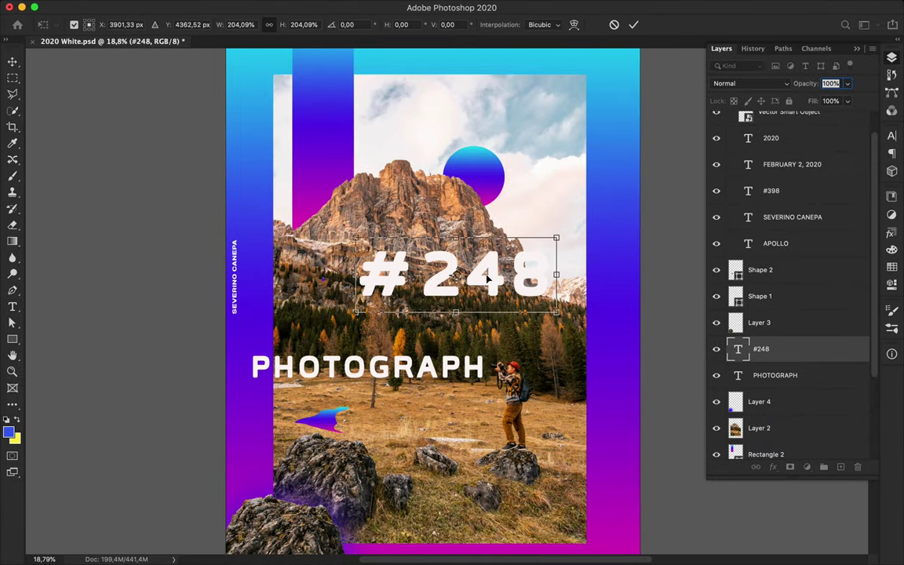
key("Return")
left_click_drag(486, 278, 424, 300)
Try Labrador A Medium Oblique on #248, then set it in LeckerliOne
left_click(892, 135)
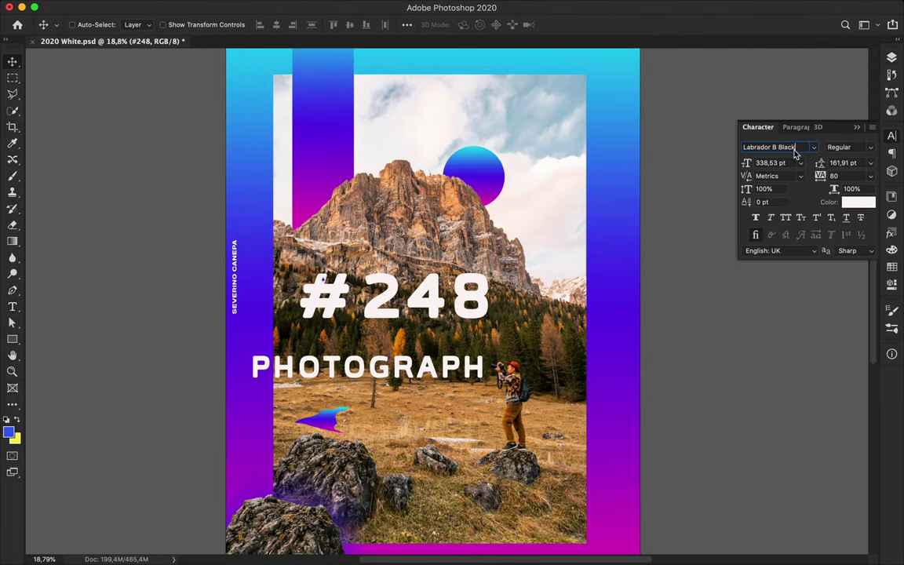
left_click(814, 146)
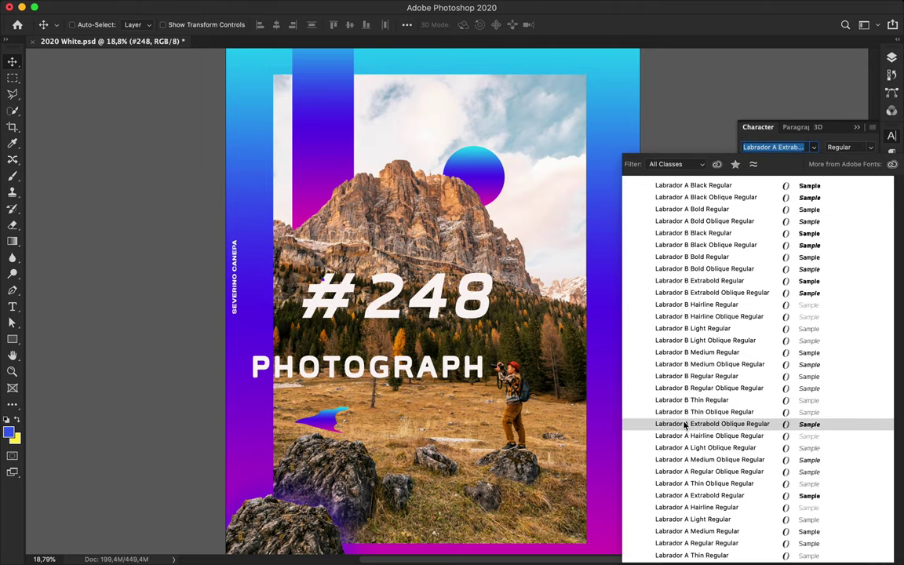
left_click(686, 459)
left_click(814, 147)
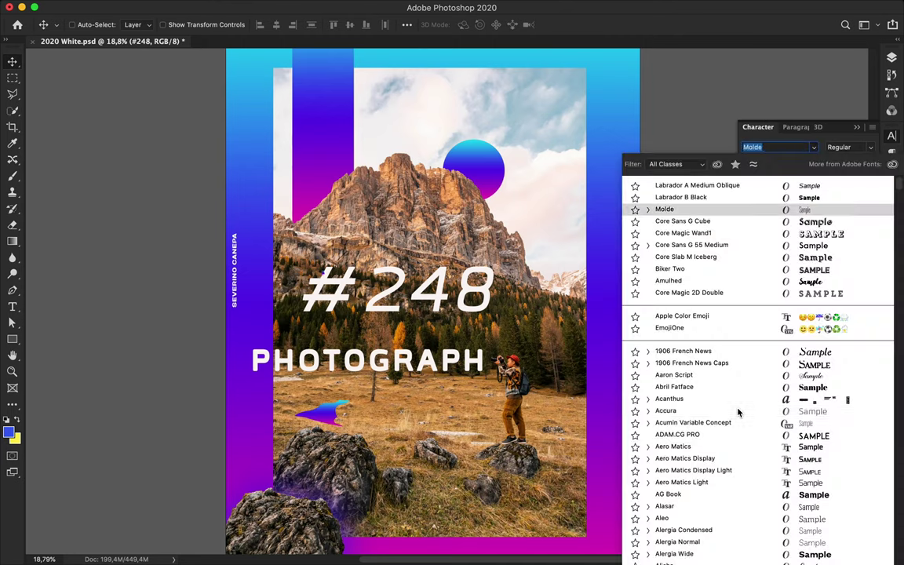
scroll(663, 365, "down", 15)
scroll(663, 366, "down", 15)
scroll(706, 424, "down", 10)
scroll(722, 471, "down", 5)
scroll(710, 494, "down", 5)
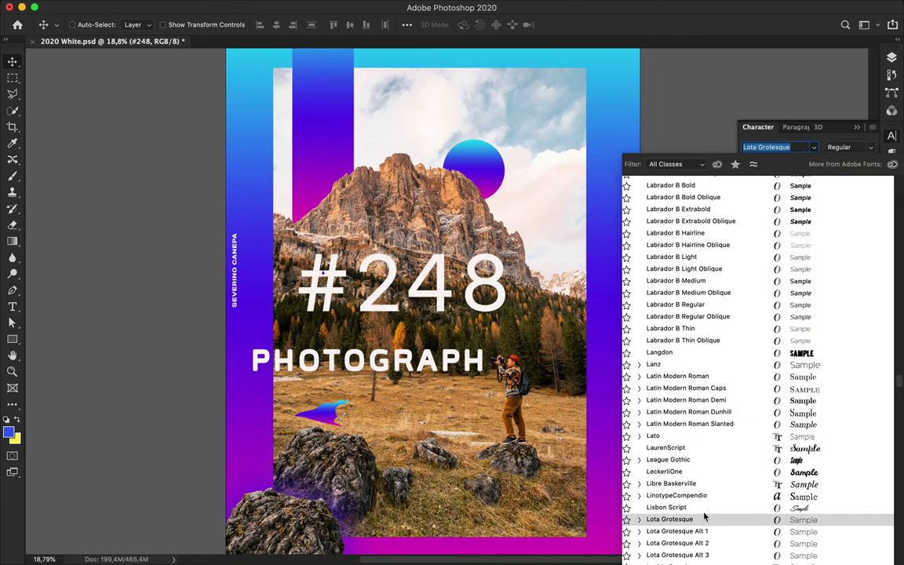
left_click(704, 472)
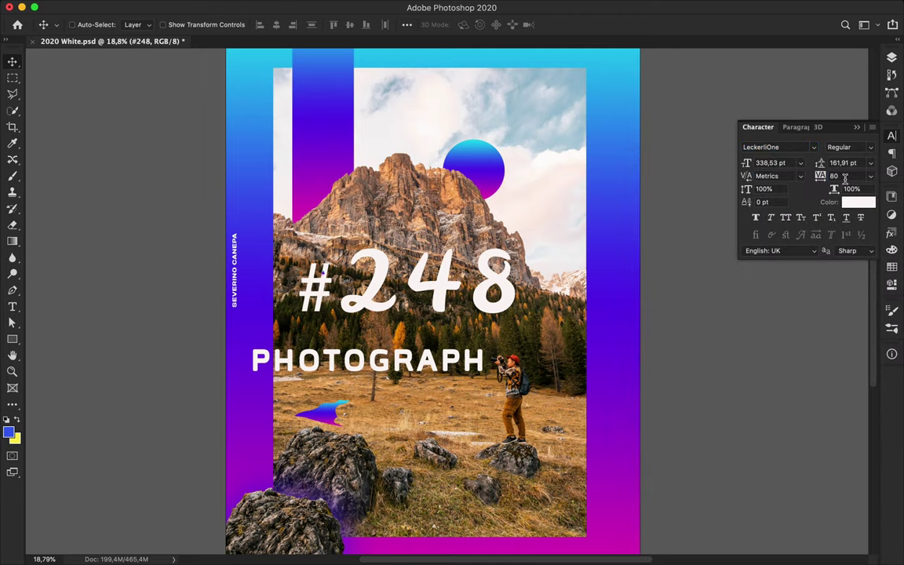
Reset #248 tracking to 0, retype it as 248, and position it on the mountain
left_click(845, 177)
type("0")
key("Return")
mouse_move(463, 292)
left_mouse_down()
mouse_move(453, 190)
mouse_move(430, 265)
left_mouse_up()
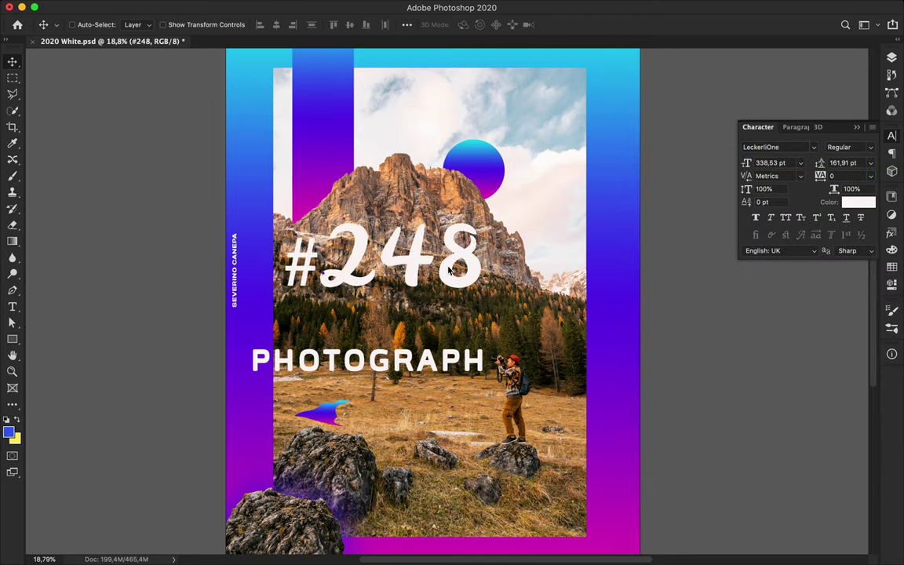
double_click(378, 269)
type("248")
key("ctrl+Return")
mouse_move(375, 268)
left_mouse_down()
mouse_move(402, 332)
mouse_move(399, 293)
left_mouse_up()
Duplicate PHOTOGRAPH just below itself and begin typing the tagline text
left_click_drag(399, 365, 402, 388)
double_click(402, 386)
type("Select a random")
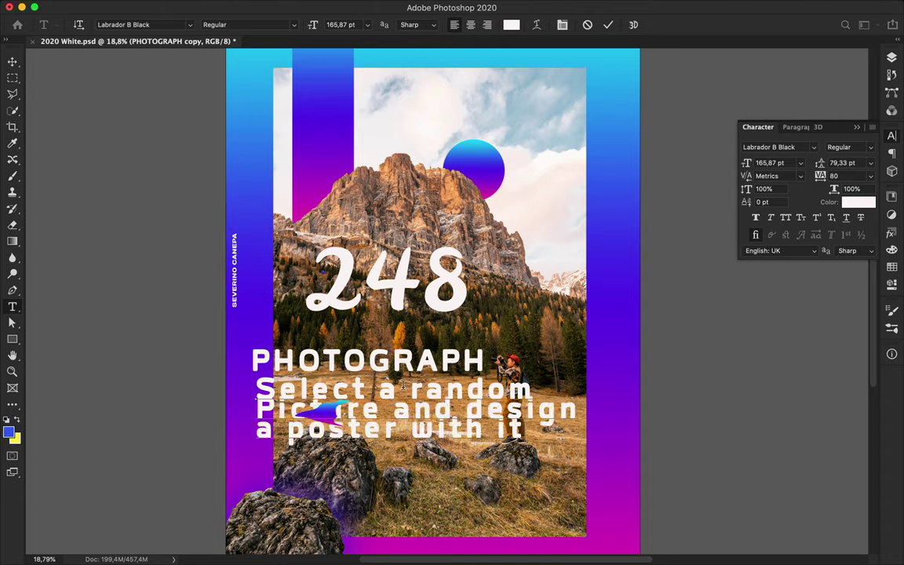
Move the tagline down and right and reduce its font size to 135.87 pt
key("ctrl+Return")
mouse_move(403, 386)
left_mouse_down()
mouse_move(420, 446)
mouse_move(436, 437)
left_mouse_up()
key("shift+Down")
key("shift+Down")
key("shift+Down")
Set the tagline in Labrador A Medium and reposition the 248 title
left_click(815, 148)
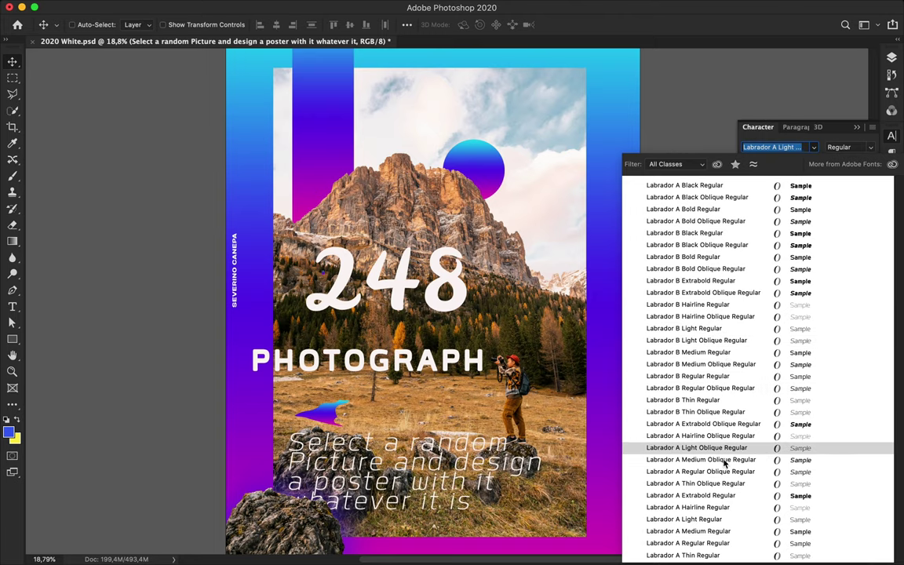
left_click(716, 537)
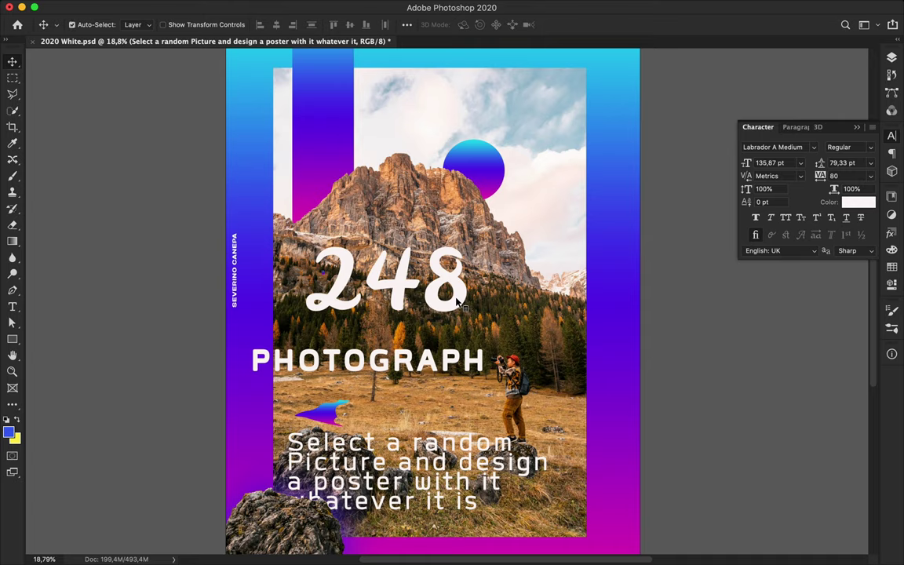
left_click_drag(456, 302, 494, 290)
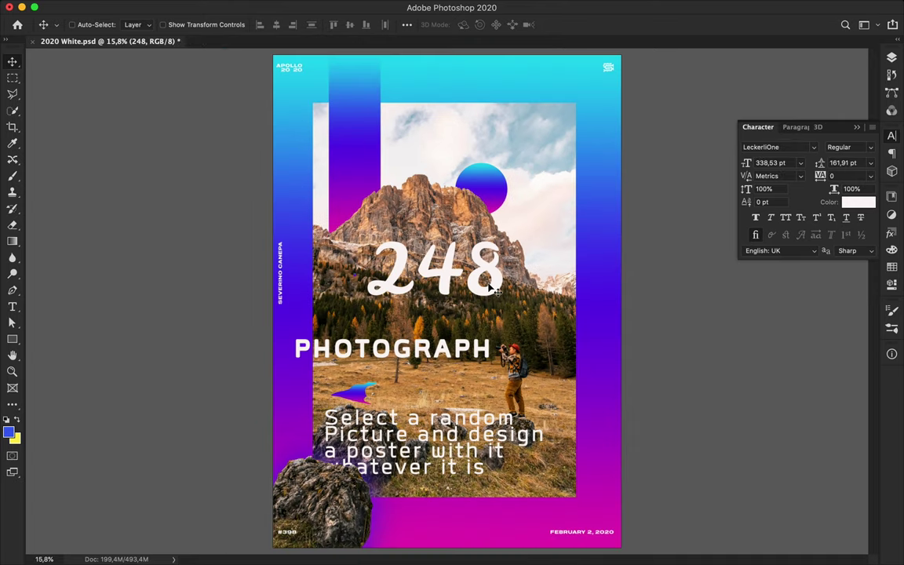
Try recolouring the frame gradient's left and middle stops to dark and mid grey
left_click(594, 248)
key("g")
left_click(172, 24)
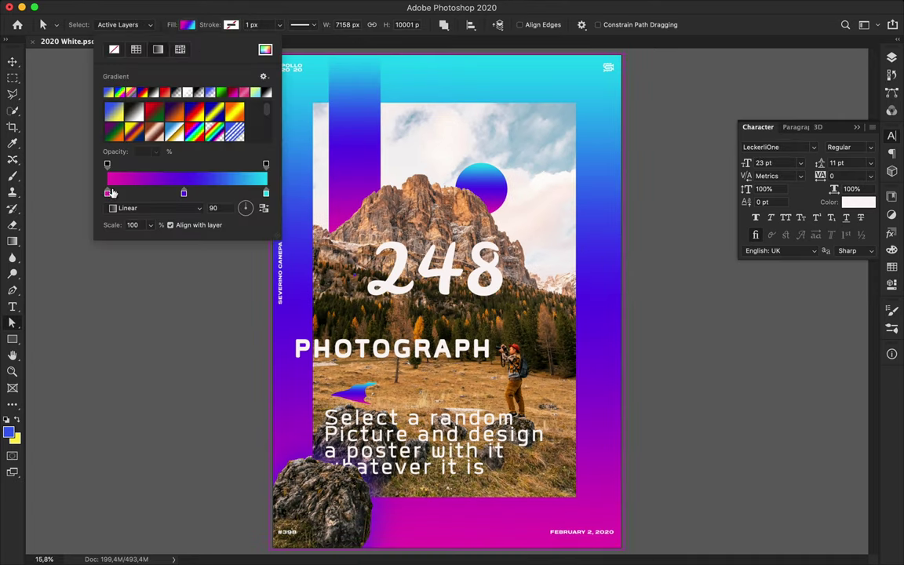
double_click(106, 193)
left_click(356, 192)
left_click(355, 273)
left_click(669, 131)
double_click(183, 193)
left_click(383, 210)
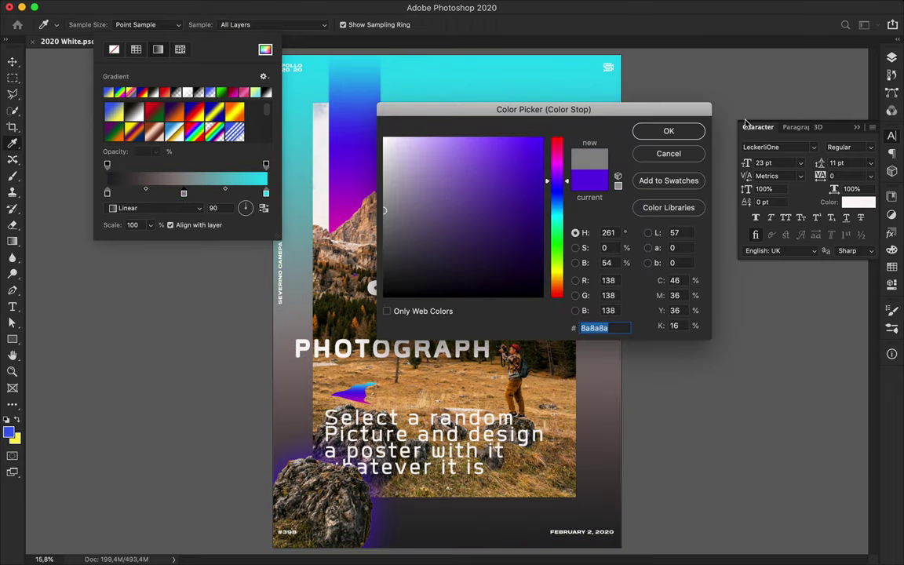
left_click(669, 131)
Discard the grey stops, restoring the original cyan-magenta frame gradient
double_click(265, 193)
left_click(384, 168)
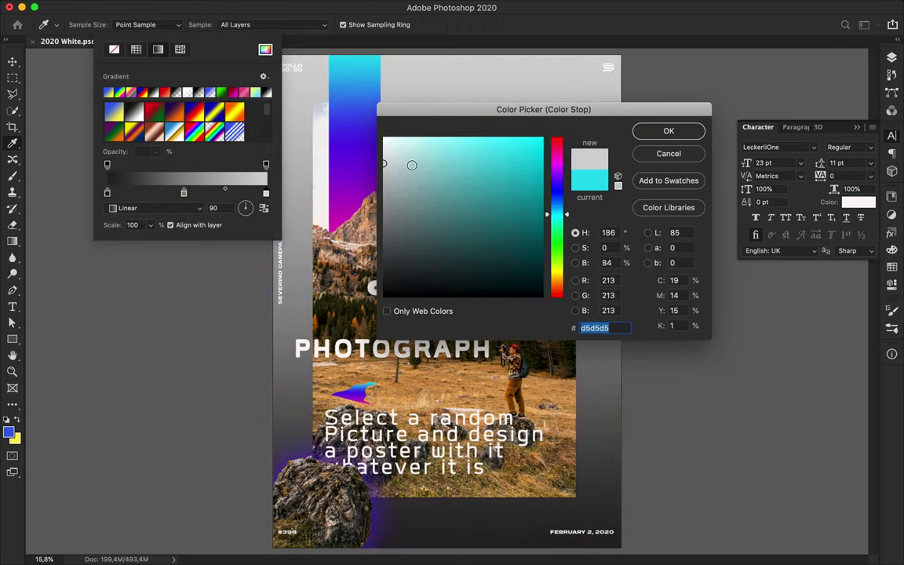
left_click(669, 154)
key("Escape")
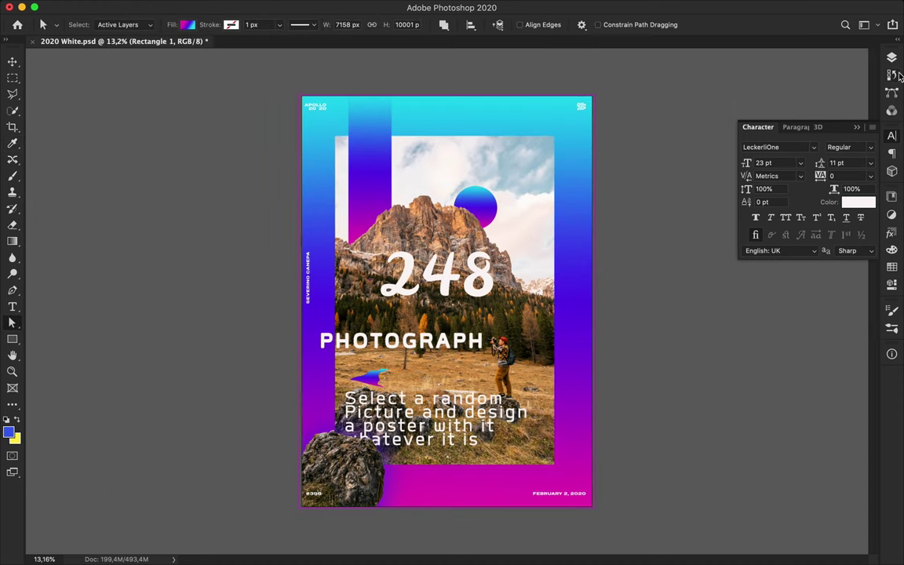
Draw a full-poster rectangle with a black-to-white gradient fill in Subtract blend mode
left_click(891, 57)
scroll(788, 314, "down", 3)
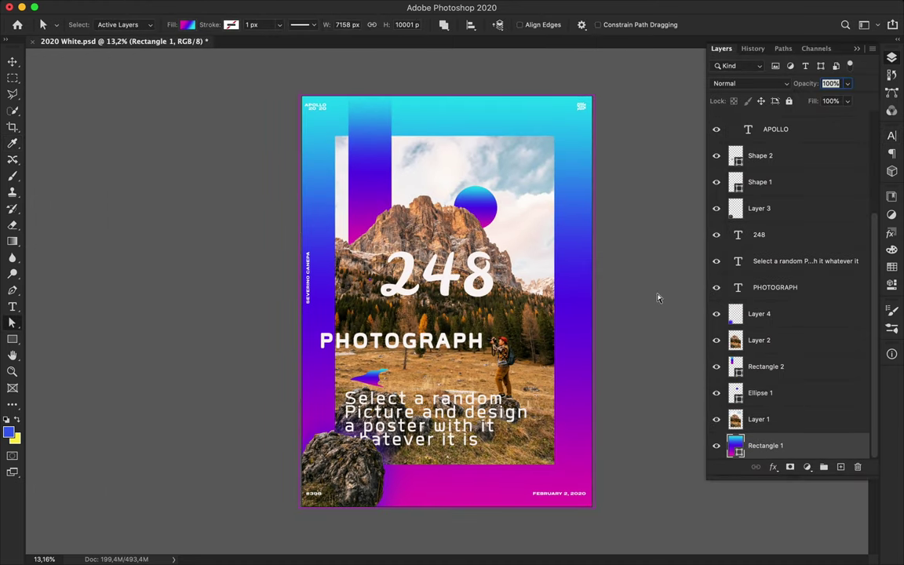
key("u")
left_click(138, 24)
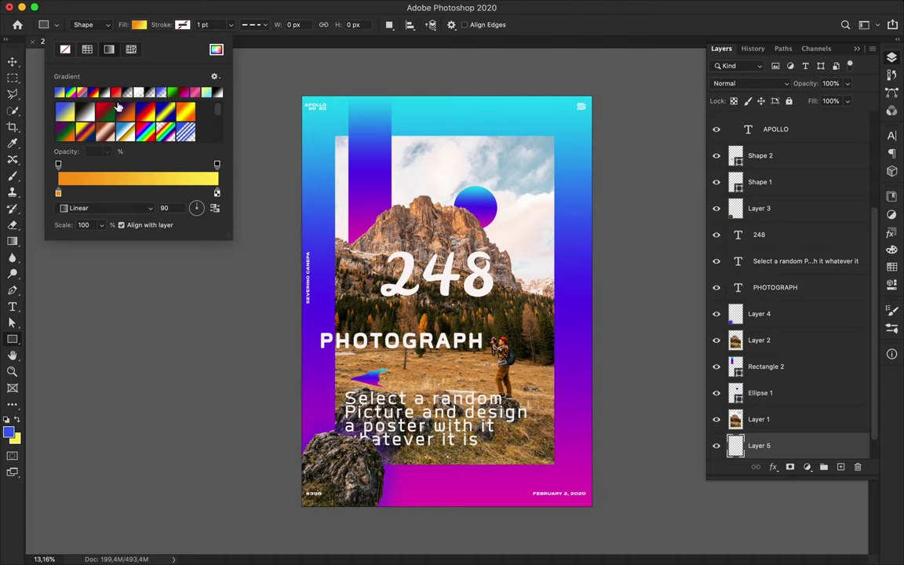
double_click(217, 93)
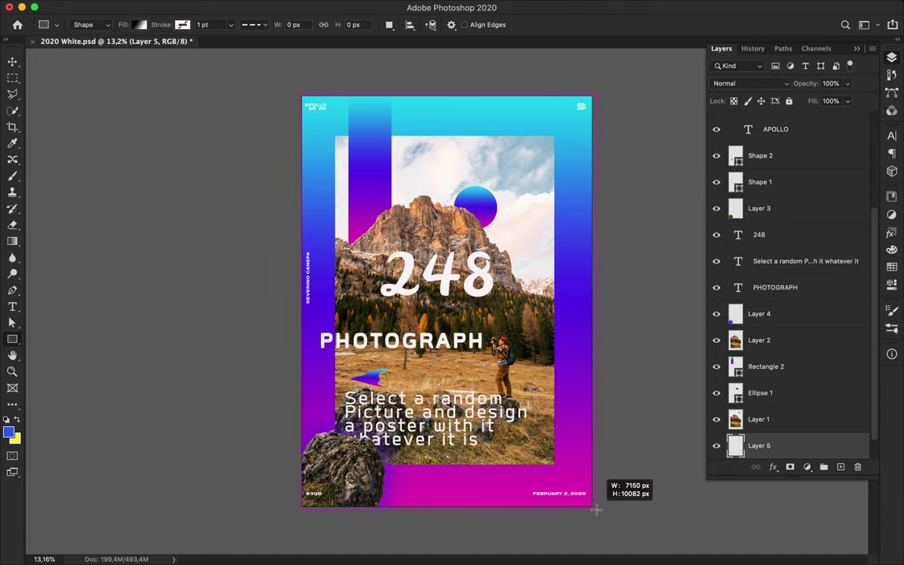
left_click_drag(597, 510, 596, 510)
left_click(722, 48)
left_click(750, 83)
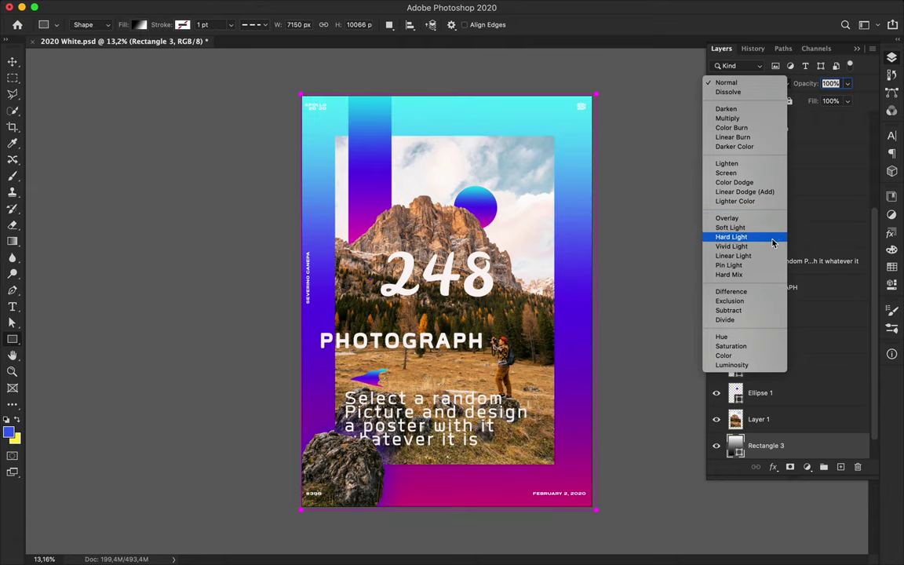
left_click(769, 310)
Nudge PHOTOGRAPH left, then scale 248 down beside it, keeping Normal blending
left_click(650, 8)
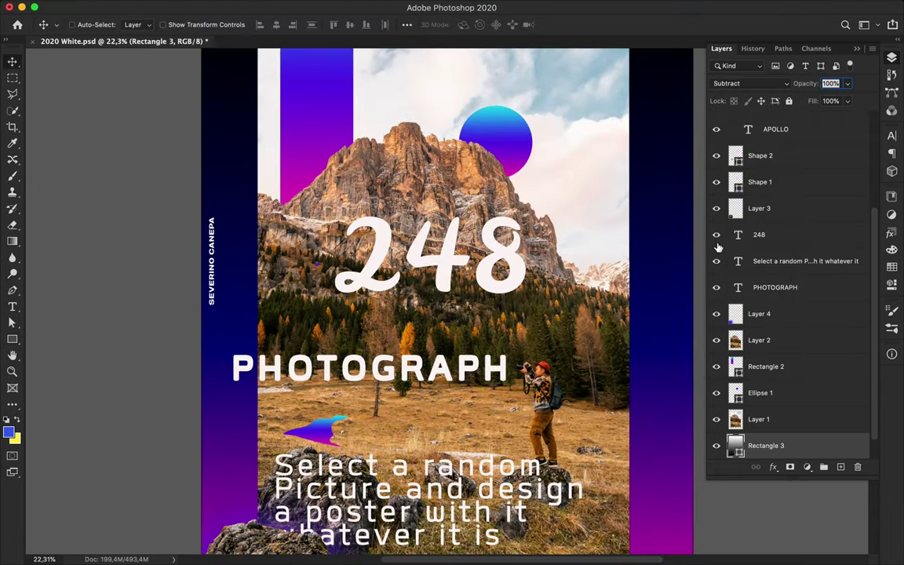
left_click_drag(475, 380, 470, 380)
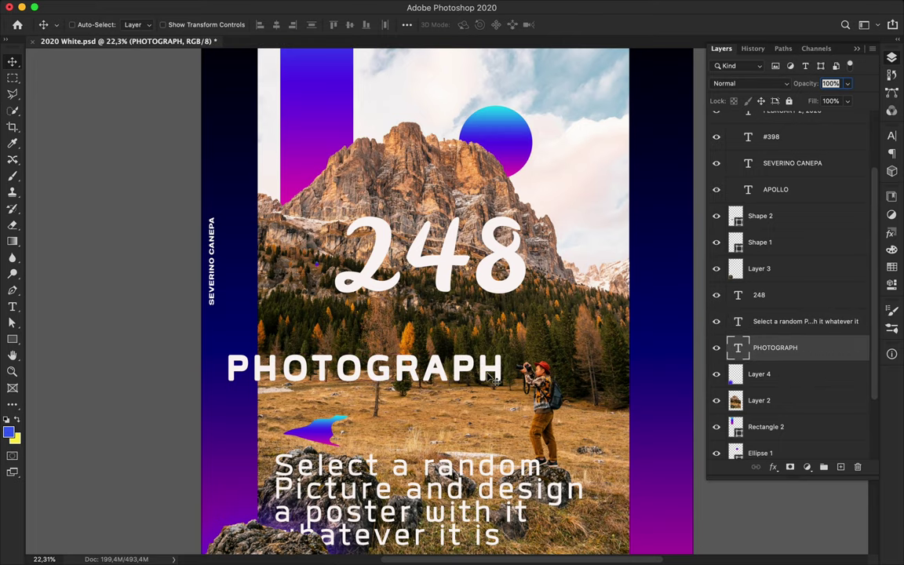
left_click_drag(517, 285, 502, 325)
left_click(749, 84)
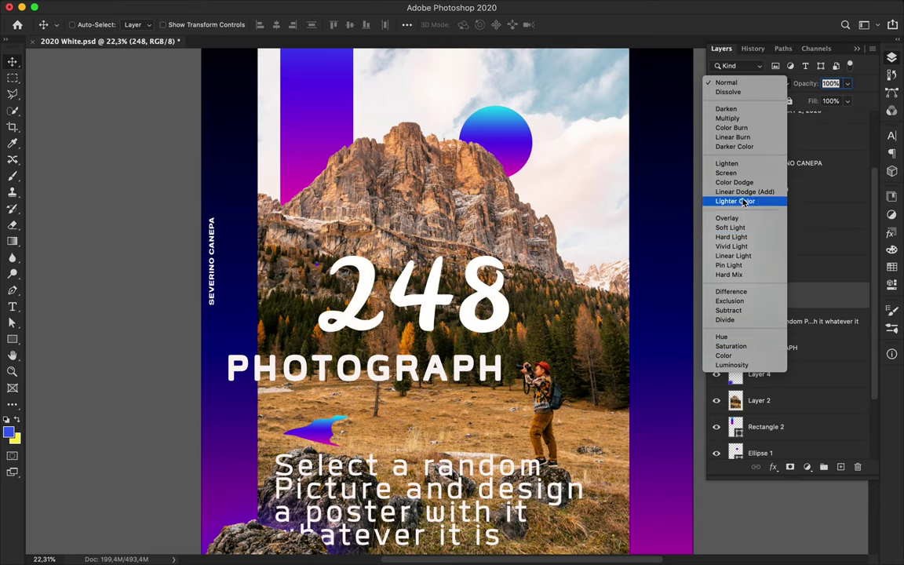
left_click(725, 83)
key("ctrl+t")
mouse_move(514, 244)
left_mouse_down()
mouse_move(404, 311)
mouse_move(494, 333)
mouse_move(553, 323)
left_mouse_up()
key("Return")
Draw a white-filled bar to the right of the first tagline line
scroll(493, 390, "down", 3)
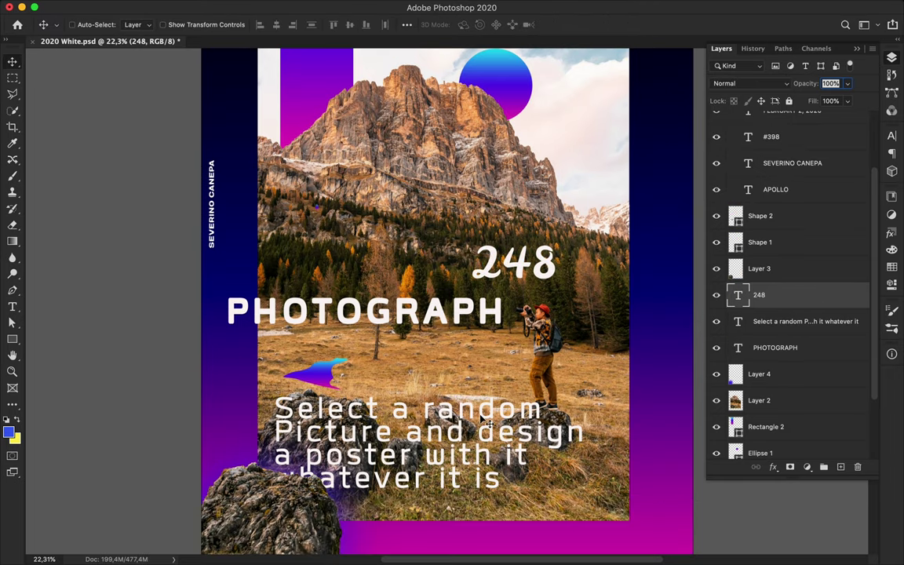
scroll(489, 422, "right", 3)
left_click(430, 364)
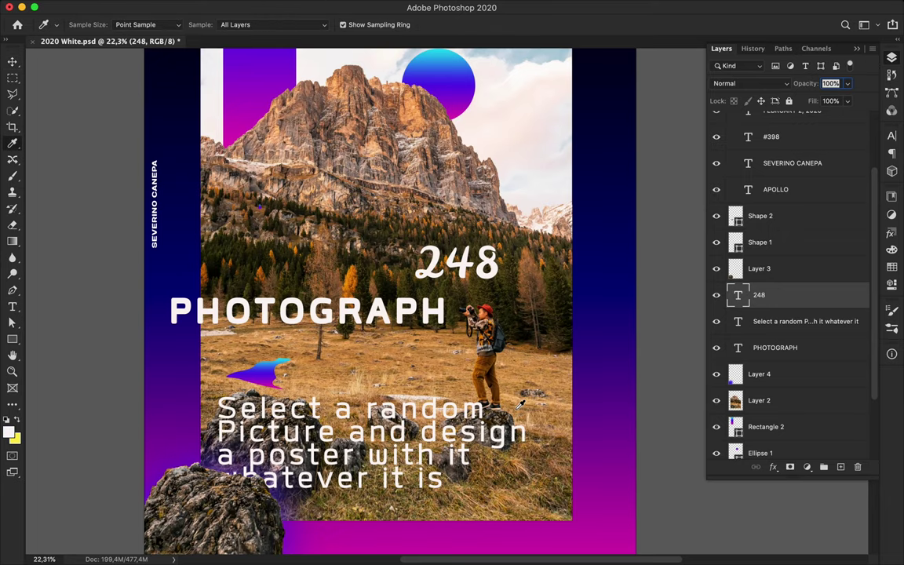
left_click_drag(659, 417, 659, 417)
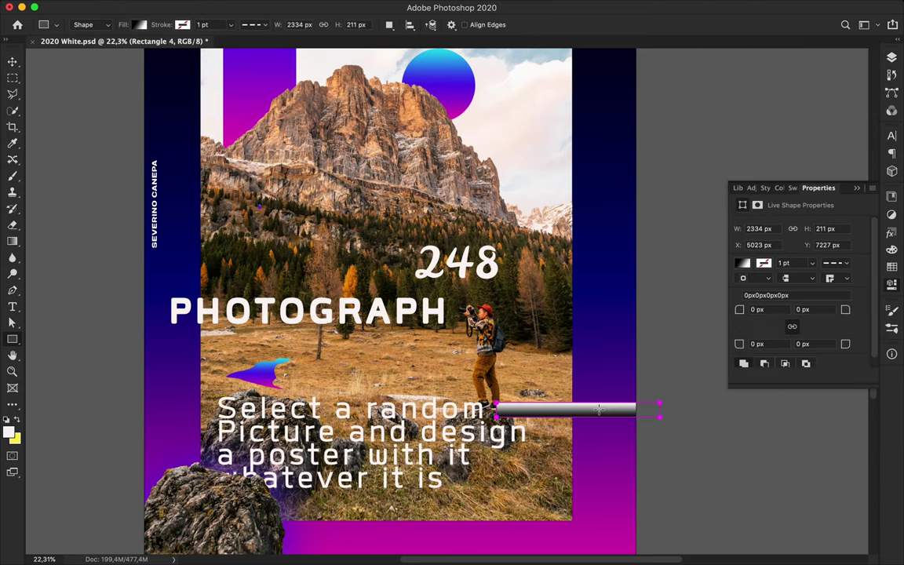
key("a")
left_click(186, 24)
key("v")
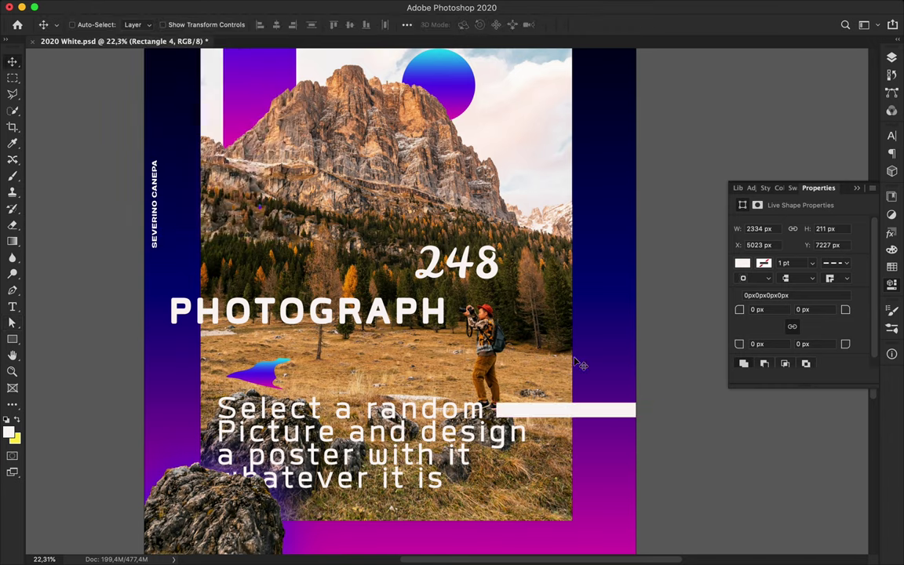
Duplicate the white bar below for the second tagline line and adjust its length
mouse_move(571, 416)
left_mouse_down()
mouse_move(580, 433)
mouse_move(559, 468)
mouse_move(455, 481)
left_mouse_up()
left_click(572, 415, "shift")
left_click(598, 480)
key("ctrl+t")
key("Return")
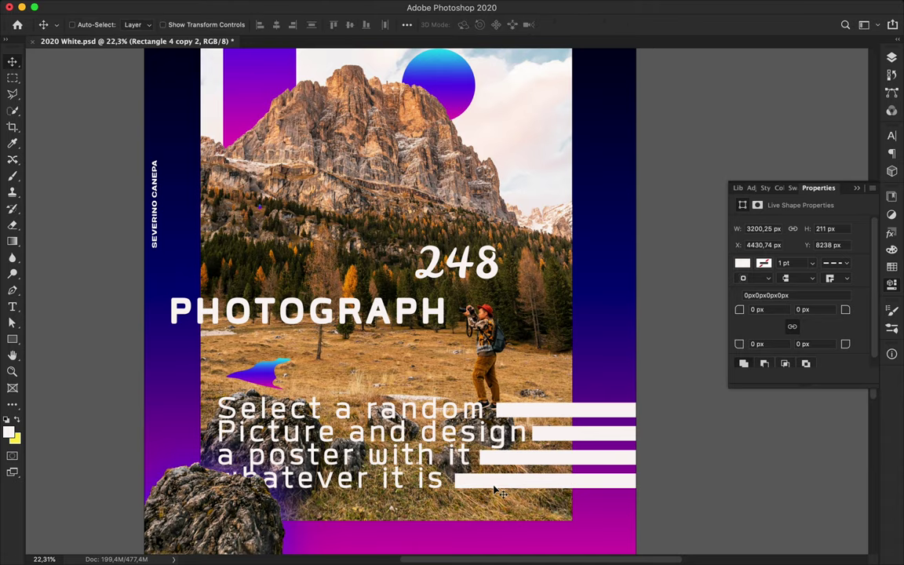
left_click_drag(550, 440, 552, 441)
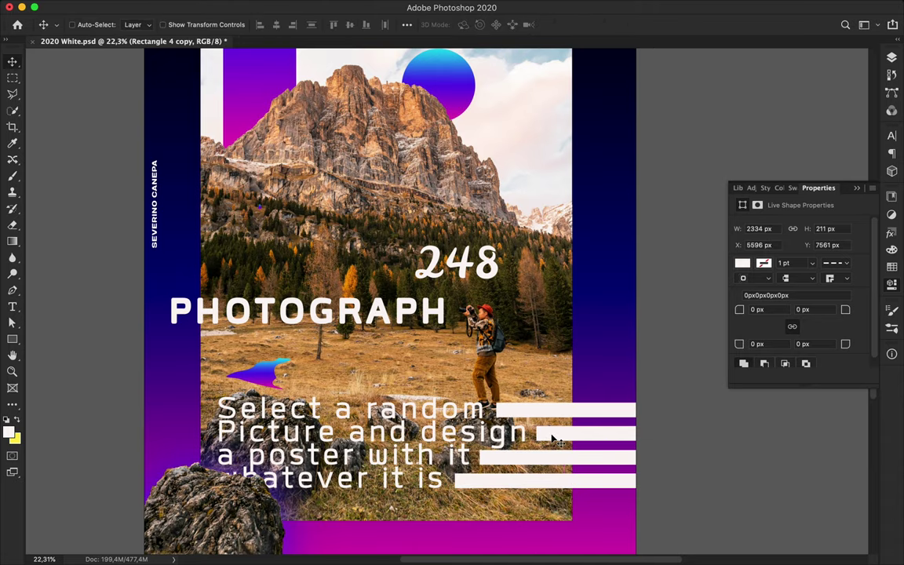
Place duplicate bars as stepped bars across the top right of the poster
scroll(448, 408, "down", 3)
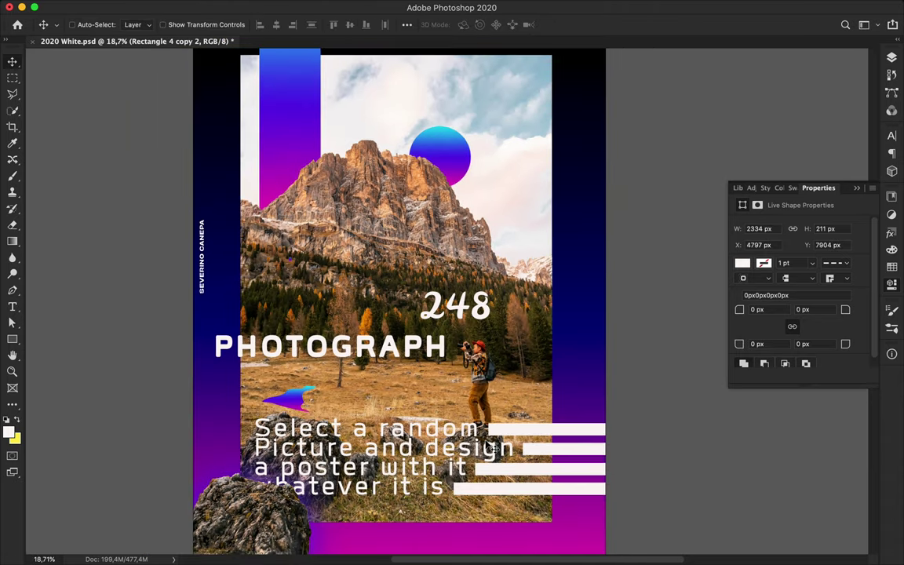
left_click_drag(562, 284, 542, 139)
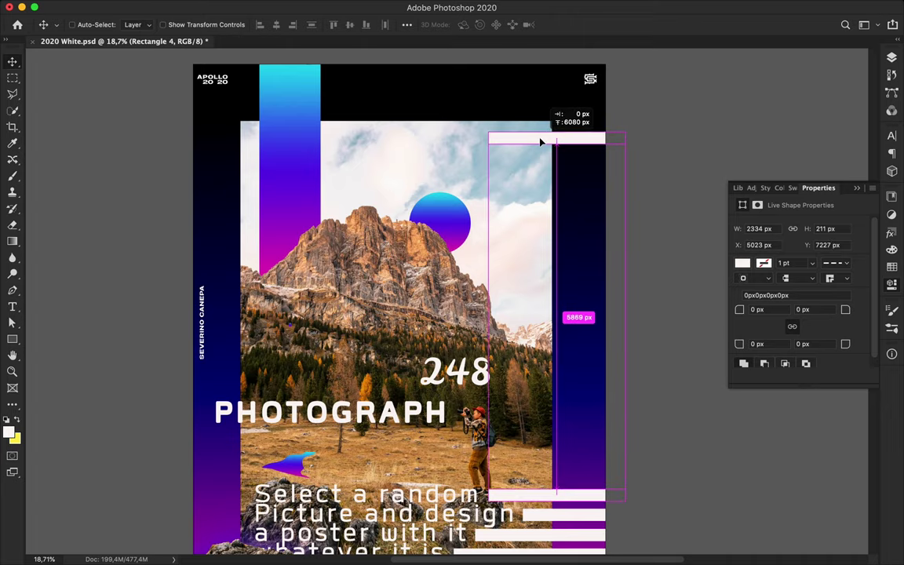
scroll(586, 343, "down", 3)
left_click_drag(596, 400, 567, 178)
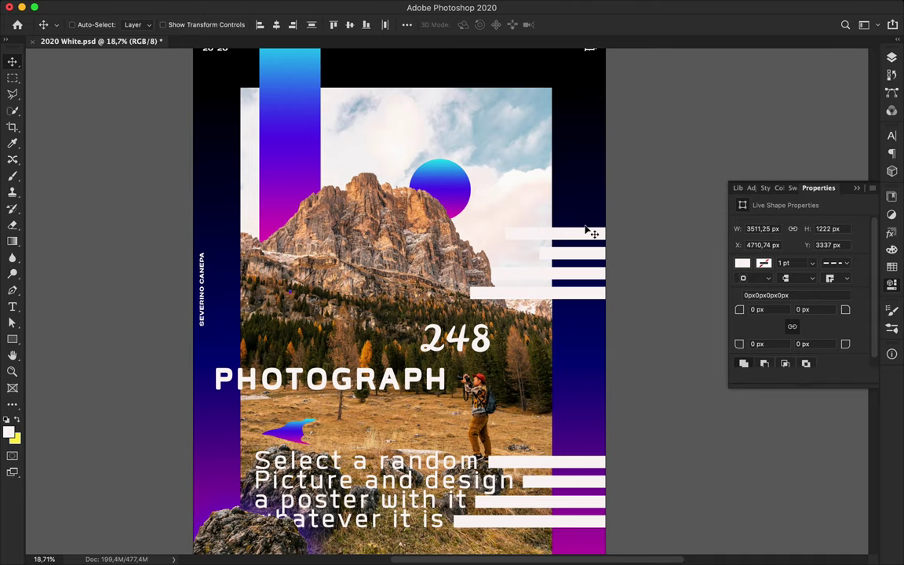
scroll(587, 228, "up", 3)
left_click_drag(566, 179, 587, 95)
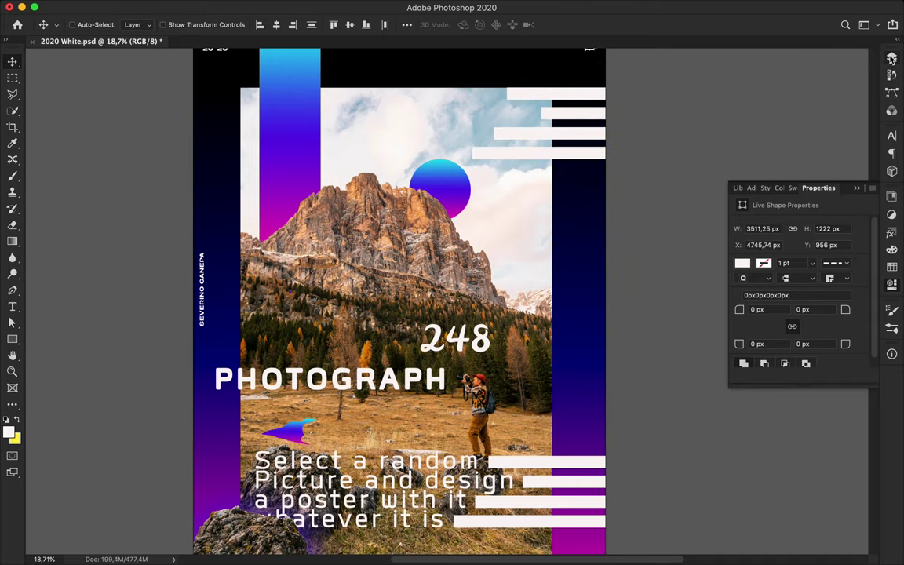
In the Layers panel, check Layer 2 and Layer 1, then hide Rectangle 4 copy 3
key("F7")
left_click(736, 293, "ctrl")
scroll(771, 359, "down", 4)
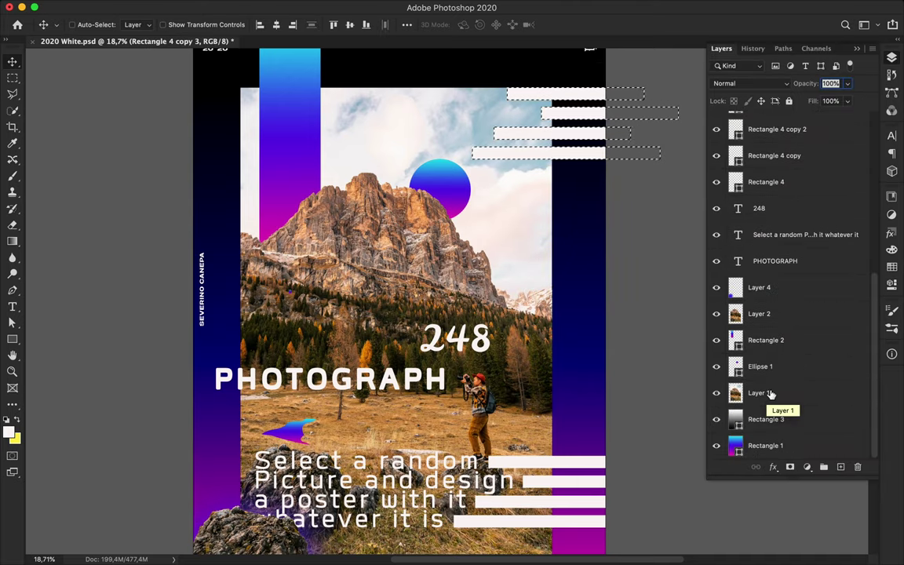
left_click(766, 315)
left_click(771, 391)
scroll(765, 284, "up", 4)
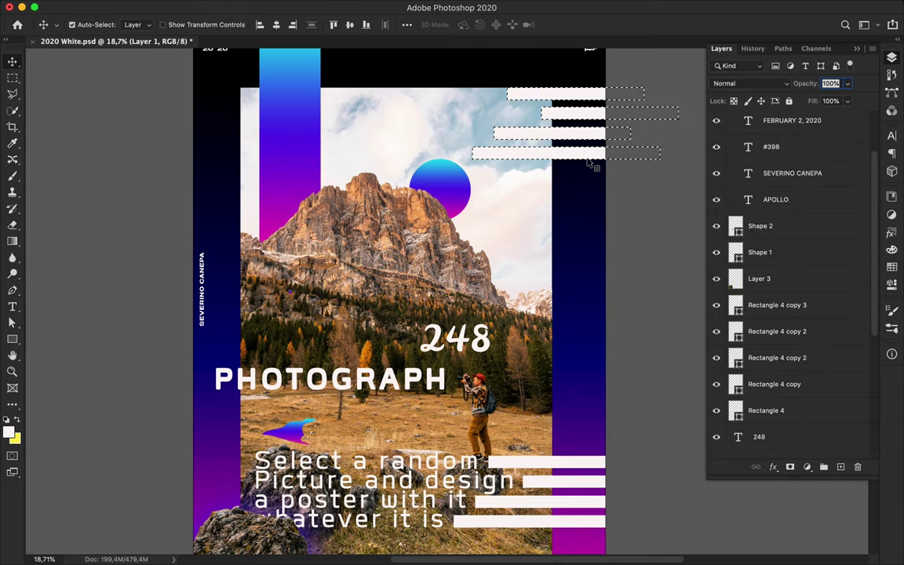
scroll(762, 308, "down", 4)
scroll(762, 308, "up", 2)
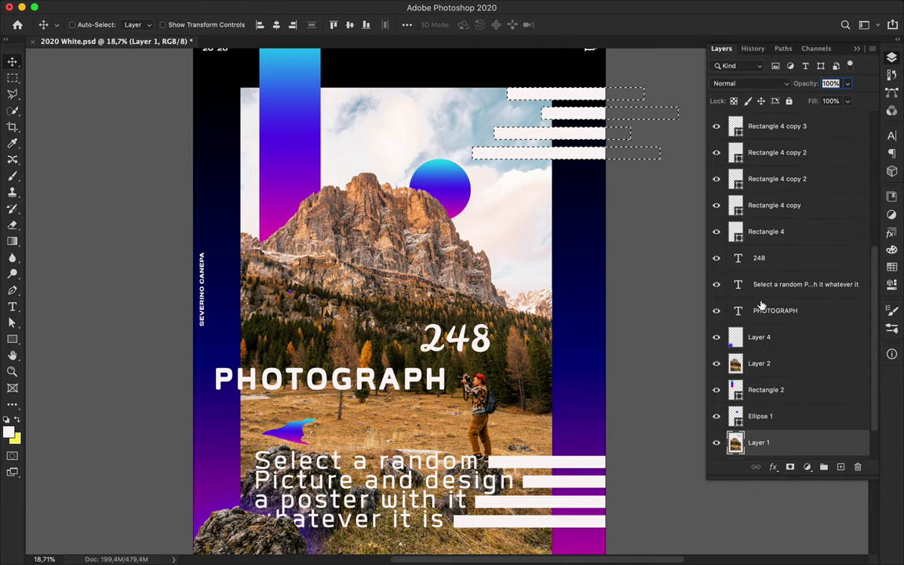
left_click(769, 126)
scroll(783, 216, "up", 3)
left_click(716, 199)
Zoom out to the whole poster and nudge 248 above PHOTOGRAPH's right end
key("ctrl+minus")
scroll(555, 208, "up", 3)
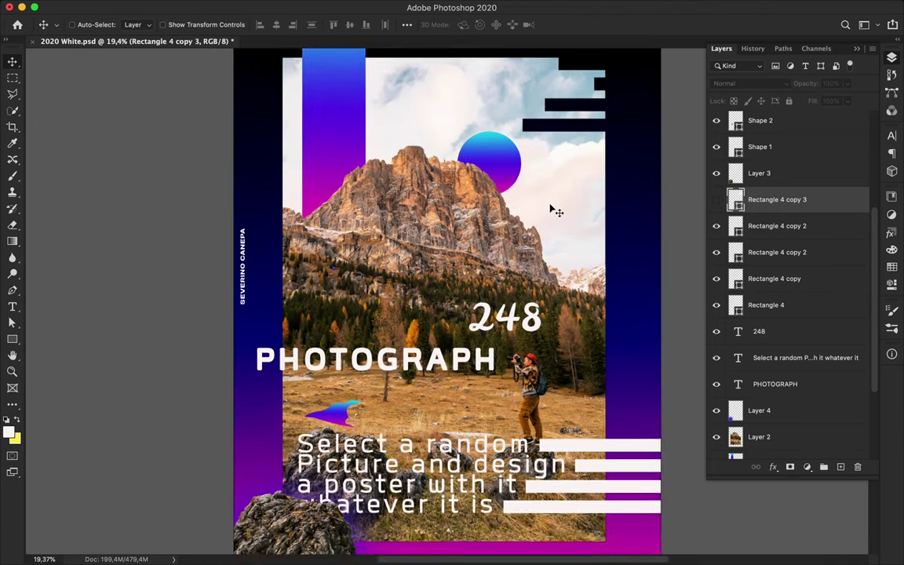
scroll(555, 209, "up", 2)
scroll(541, 235, "down", 2)
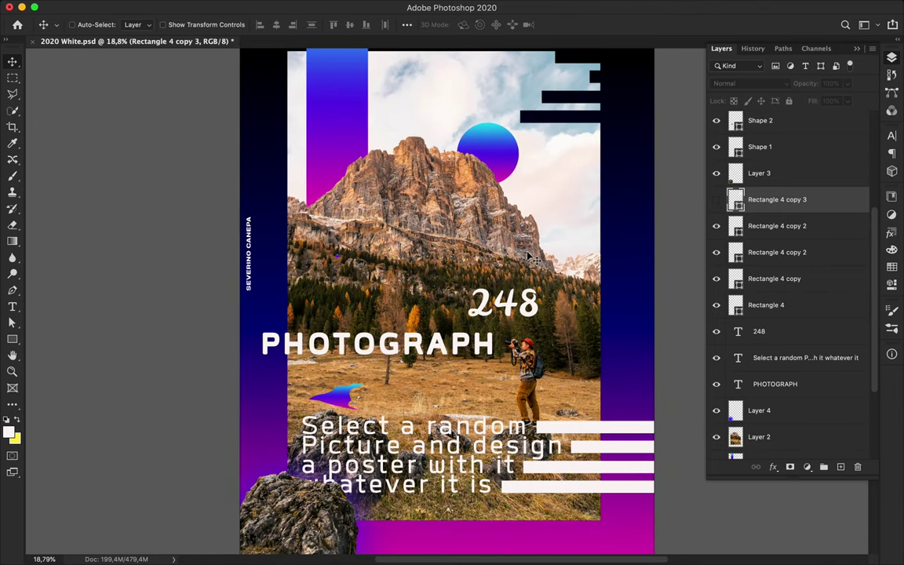
left_click_drag(518, 309, 522, 317)
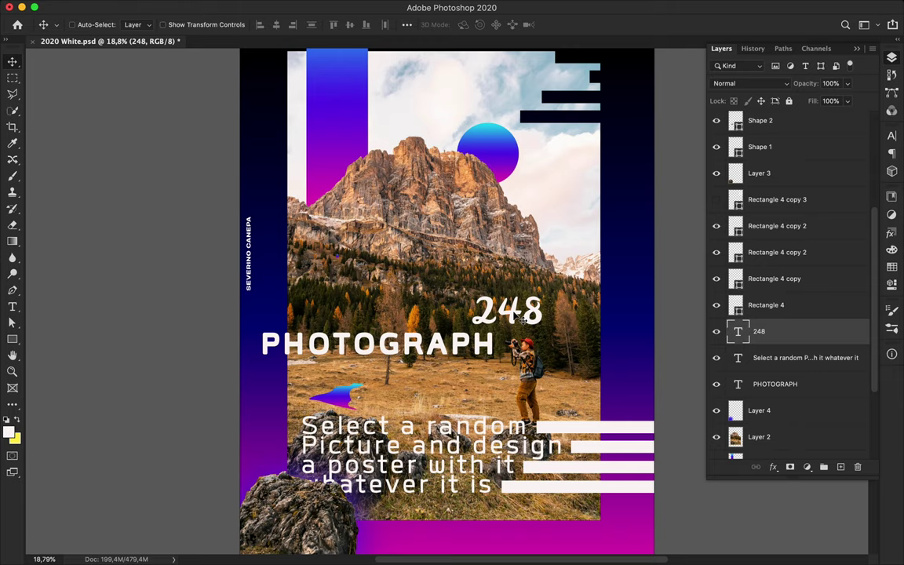
scroll(507, 385, "down", 2)
scroll(508, 385, "up", 1)
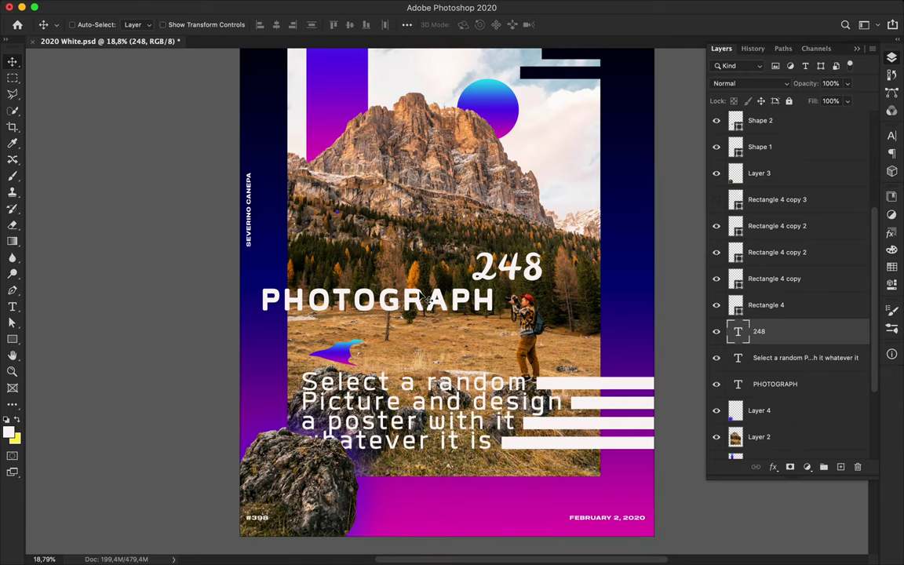
key("l")
right_click(12, 94)
Magnetic Lasso the hillside, copy it from Layer 1 to a new layer, shift it up-left
left_click(55, 110)
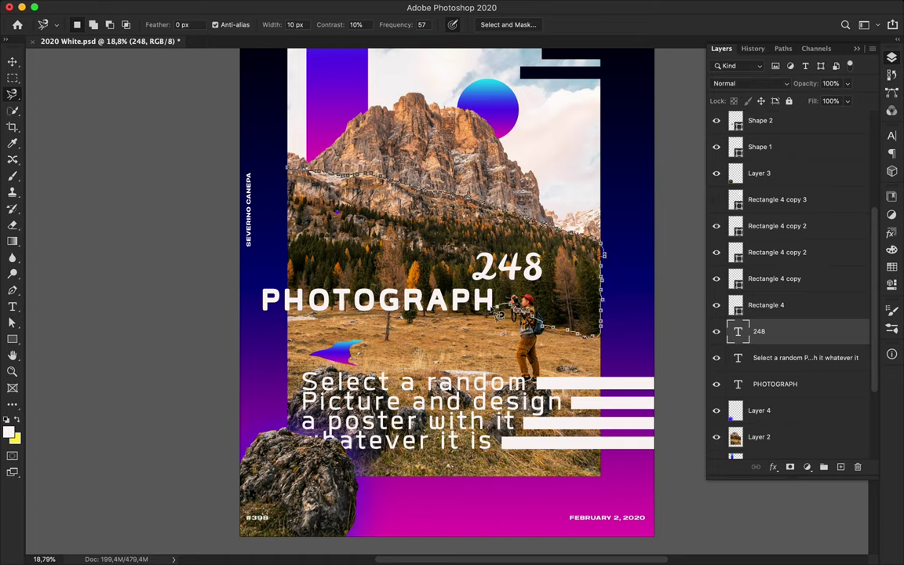
left_click(278, 175)
key("ctrl+j")
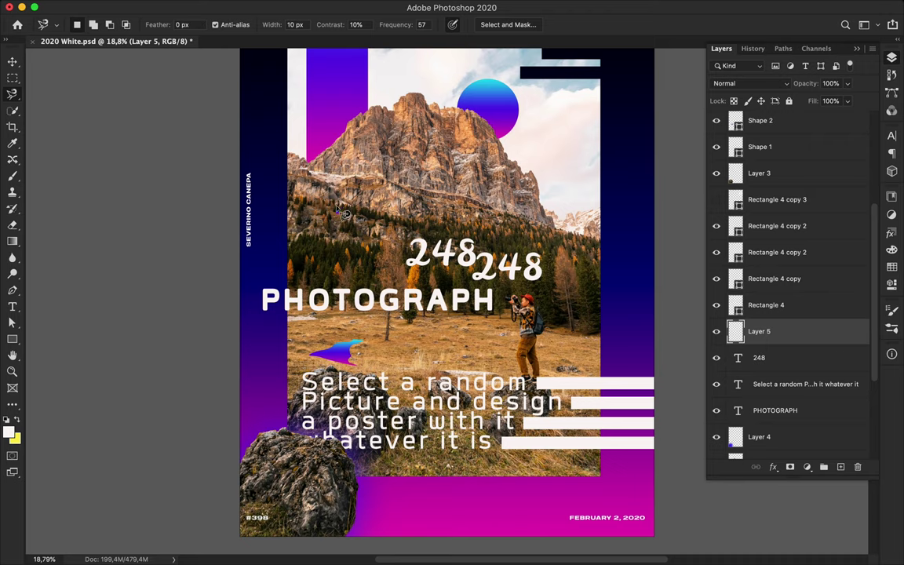
key("ctrl+z")
scroll(800, 259, "down", 5)
left_click(789, 394)
key("ctrl+j")
key("v")
left_click_drag(389, 244, 353, 231)
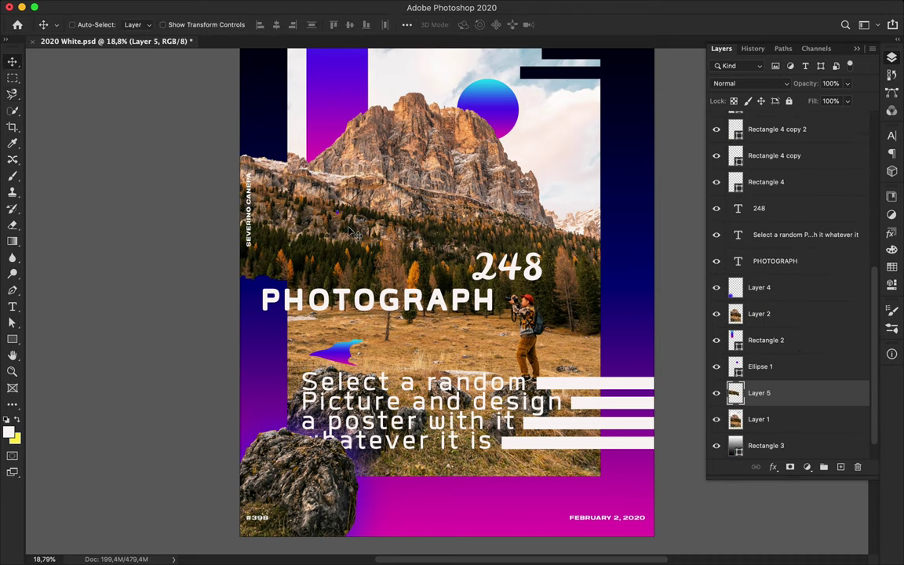
Widen the copied hillside to 120% and nudge it past the left frame
key("ctrl+t")
left_click(236, 25)
type("120")
key("Return")
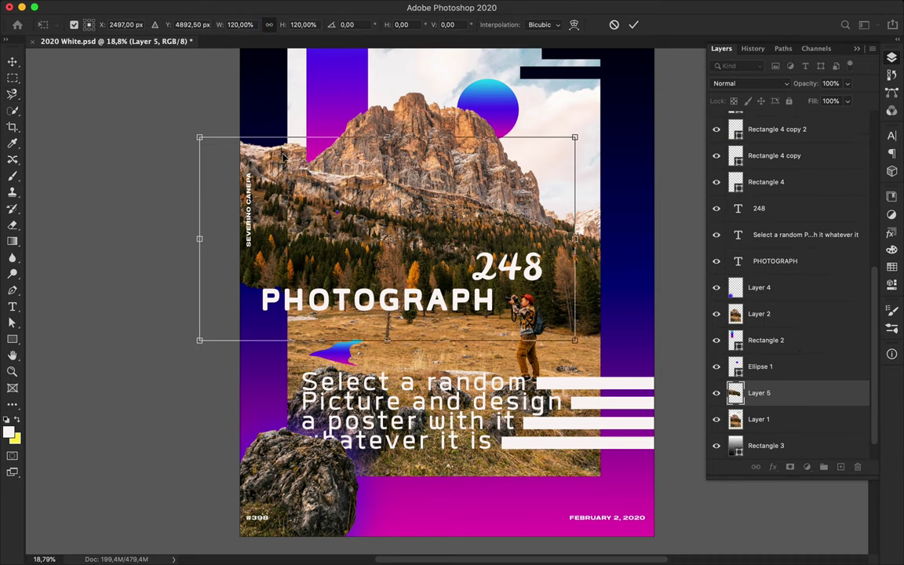
key("Return")
left_click_drag(282, 156, 264, 164)
Duplicate the hillside, scale it to 50%, and move it past the right frame
key("ctrl+j")
left_click_drag(265, 163, 357, 187)
key("ctrl+t")
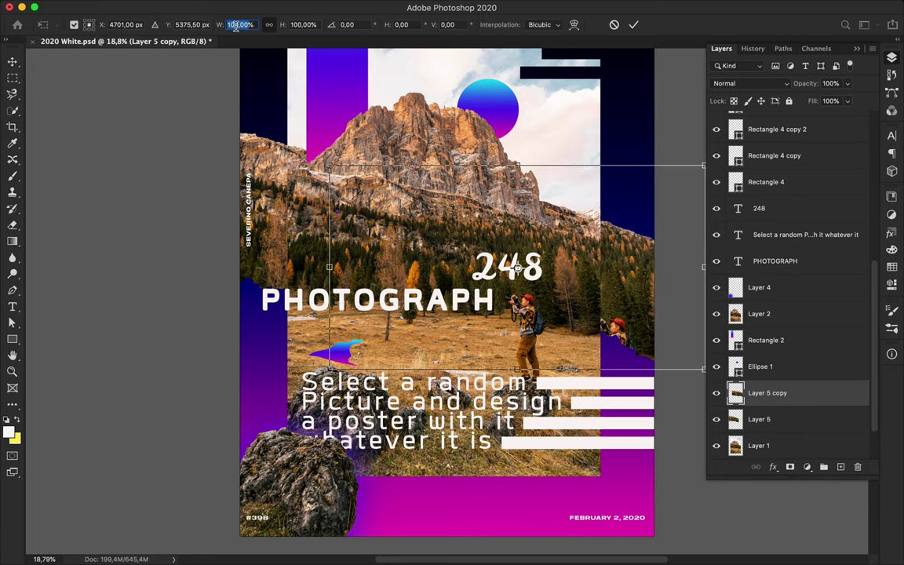
type("50")
key("Return")
key("Return")
mouse_move(494, 245)
left_mouse_down()
mouse_move(687, 283)
mouse_move(636, 295)
left_mouse_up()
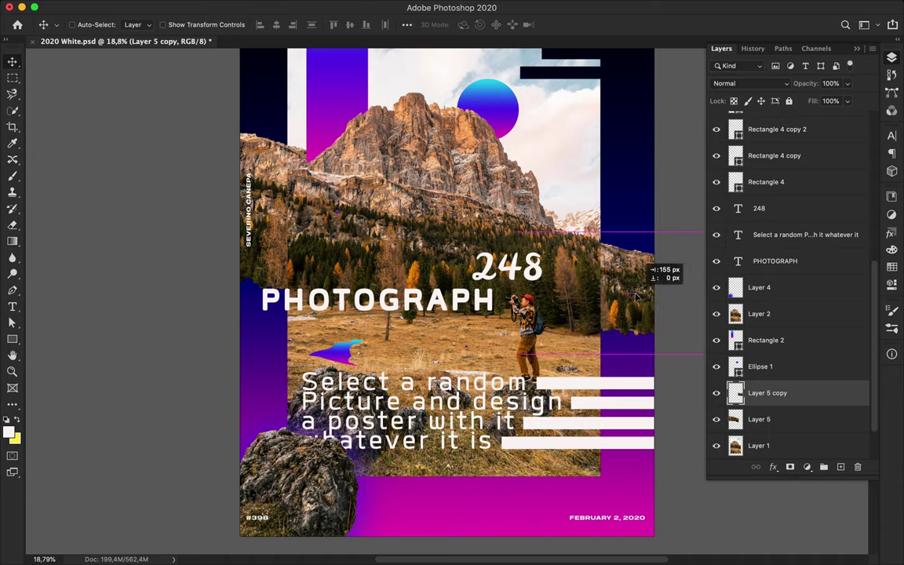
left_click_drag(635, 296, 628, 306)
Enlarge the right-side hillside copy to about 122% and nudge it into place
key("ctrl+t")
left_click_drag(471, 223, 418, 202)
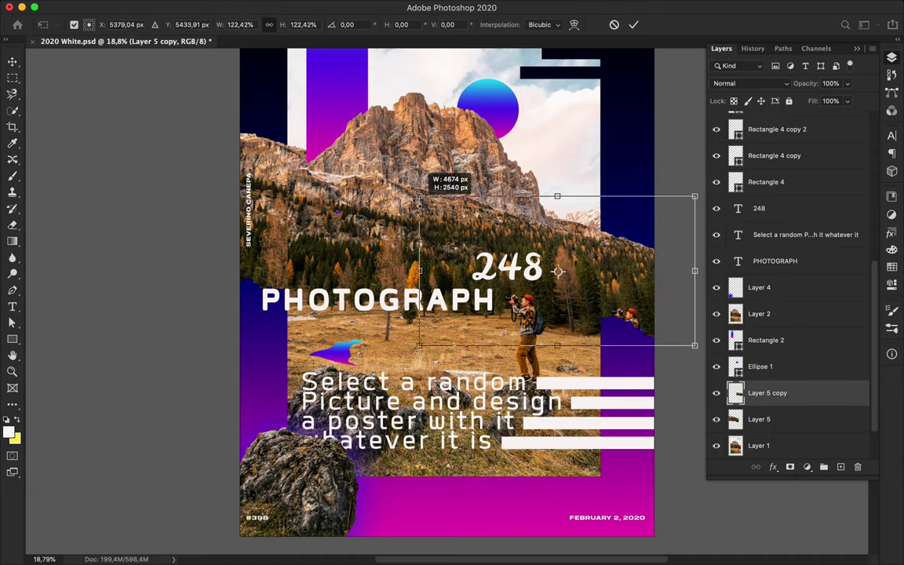
key("Return")
left_click_drag(550, 227, 588, 263)
scroll(527, 281, "down", 3)
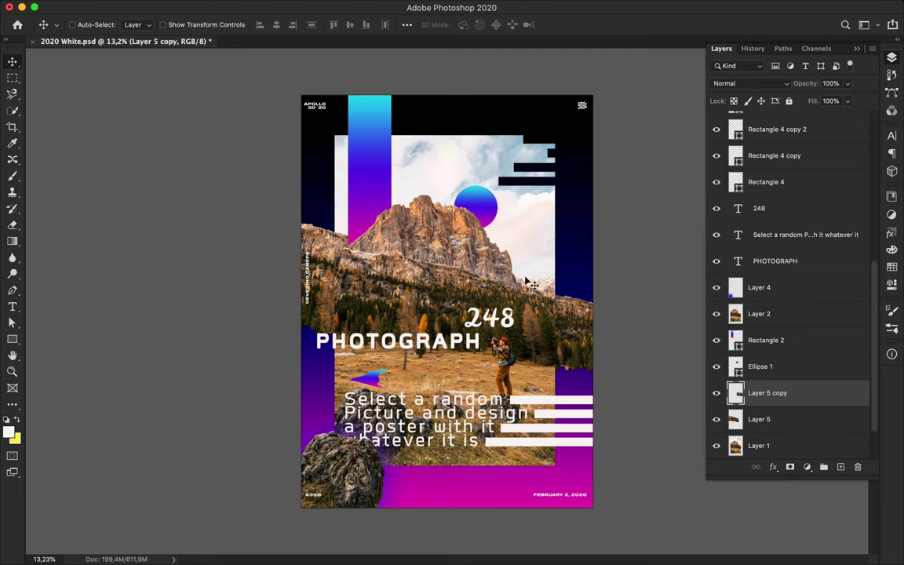
scroll(484, 280, "up", 2)
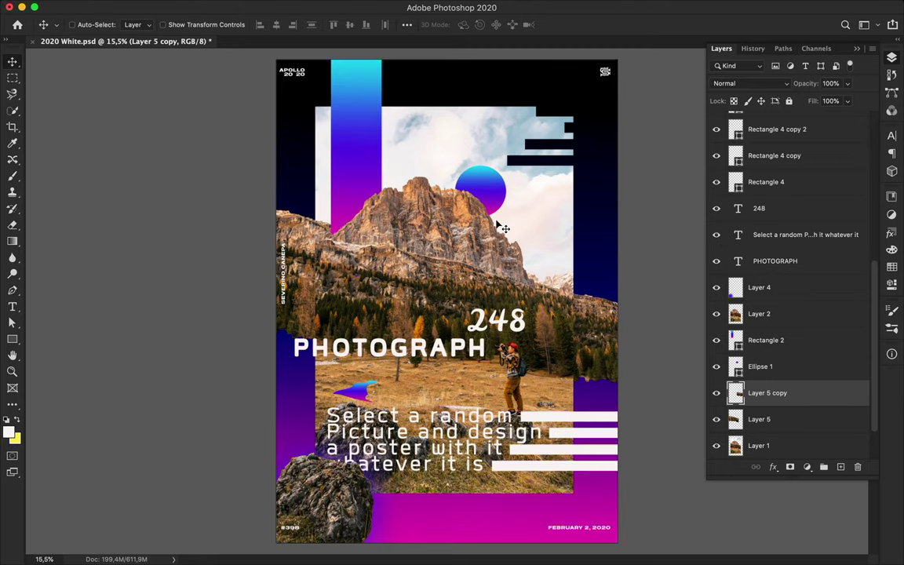
Turn a copy of the white stripe bar vertical with a cyan-to-magenta gradient fill
left_click(596, 416, "ctrl")
key("ctrl+t")
left_click_drag(625, 418, 470, 401, "alt")
key("Return")
key("a")
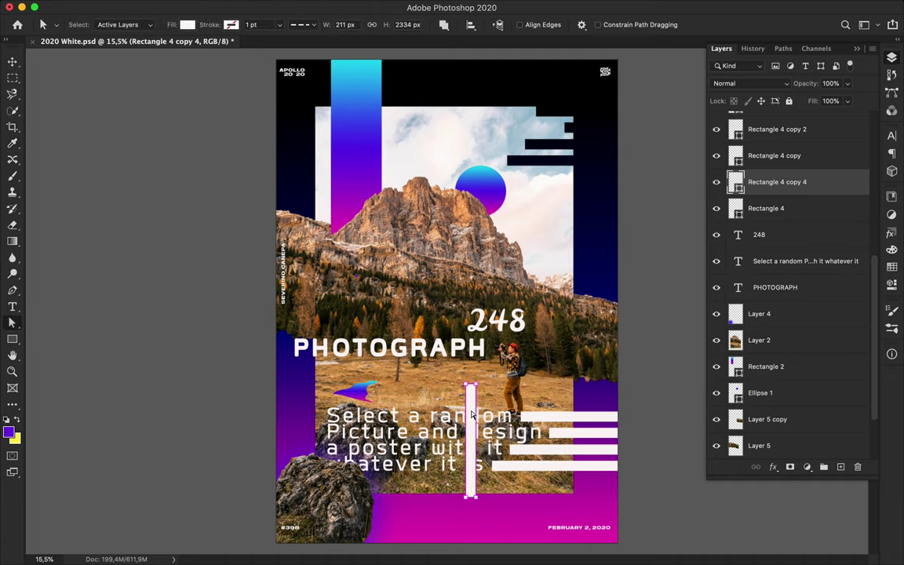
left_click(187, 25)
left_click(141, 44)
key("Return")
Shorten the vertical gradient bar so it ends at the poster's bottom edge
key("v")
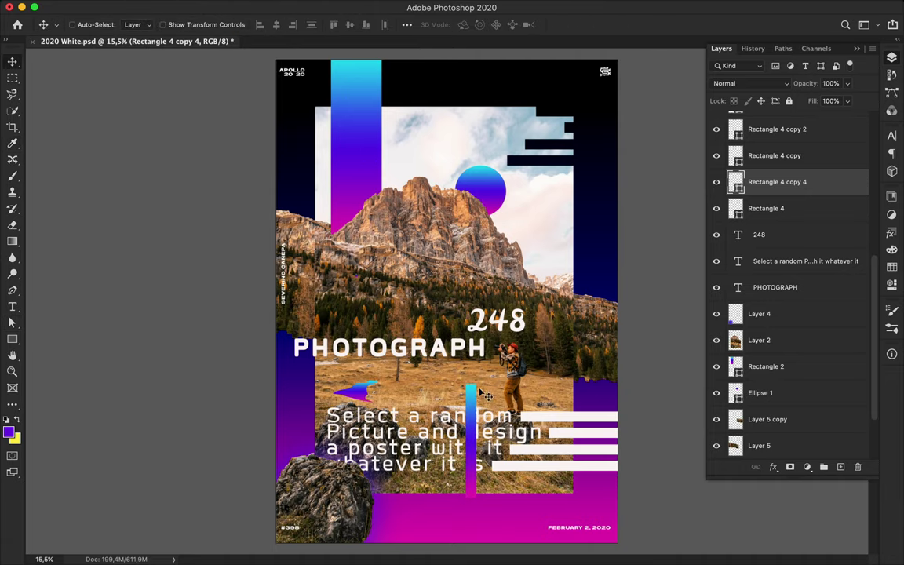
key("ctrl+t")
scroll(502, 400, "up", 3)
left_click_drag(473, 383, 474, 326)
key("Return")
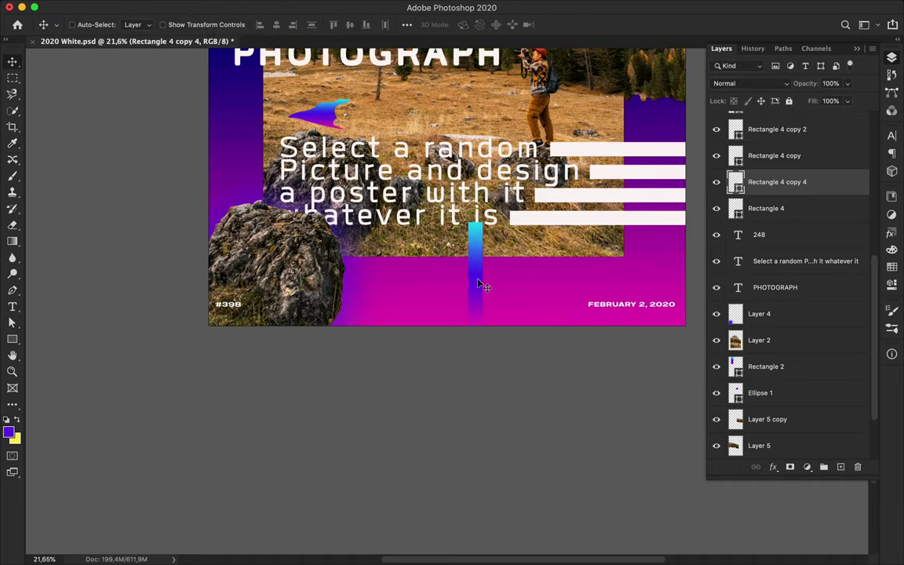
Duplicate the gradient bar into a chart, removing stray copies and arranging the bars
mouse_move(478, 284)
left_mouse_down()
mouse_move(500, 296)
mouse_move(523, 336)
mouse_move(546, 304)
mouse_move(435, 325)
mouse_move(355, 356)
mouse_move(367, 357)
mouse_move(243, 157)
left_mouse_up()
scroll(243, 157, "up", 3)
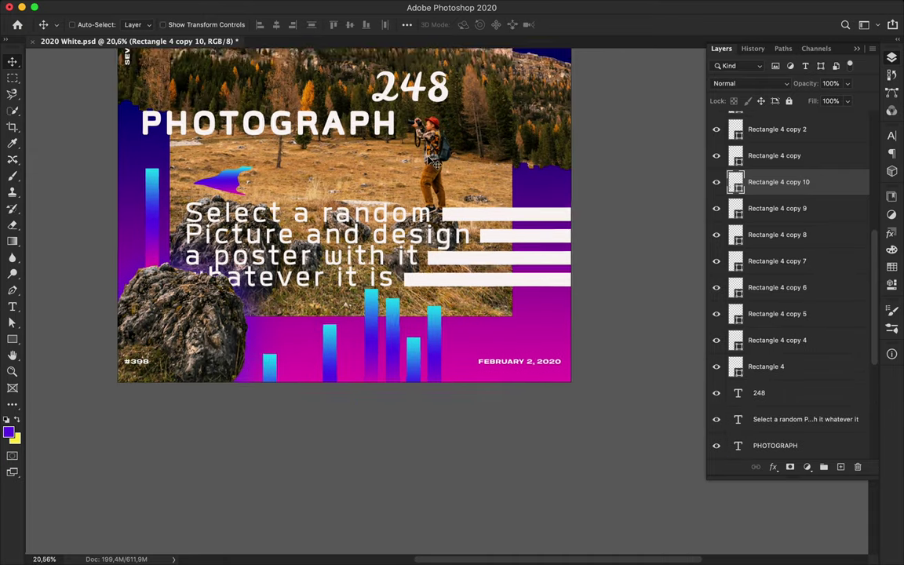
key("ctrl+0")
key("ctrl+z")
key("ctrl+z")
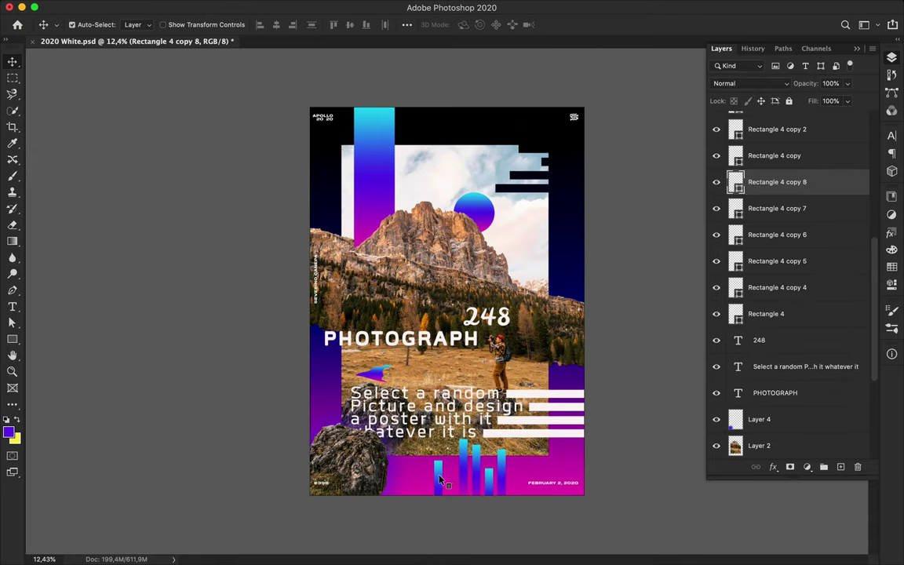
left_click_drag(440, 480, 453, 479)
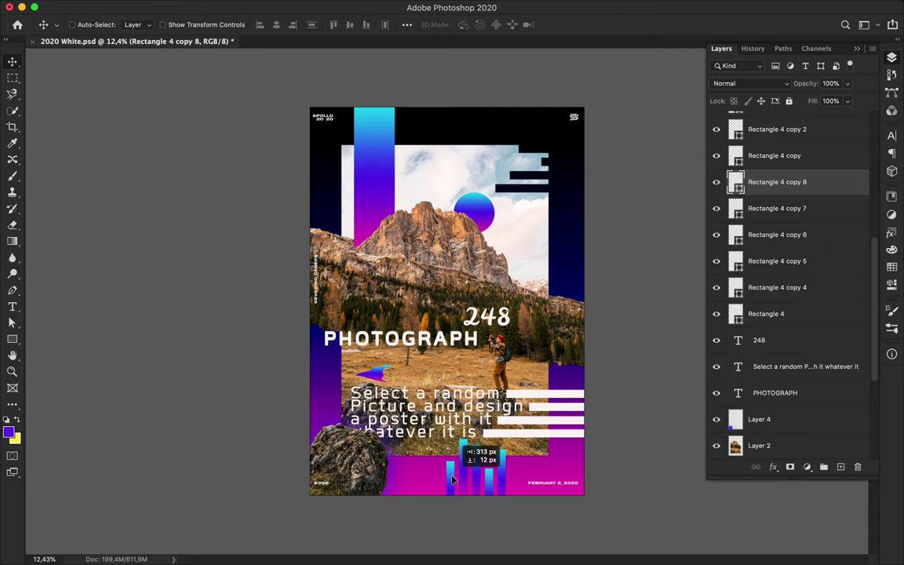
left_click_drag(453, 480, 453, 480)
scroll(457, 401, "up", 2)
left_click(450, 359)
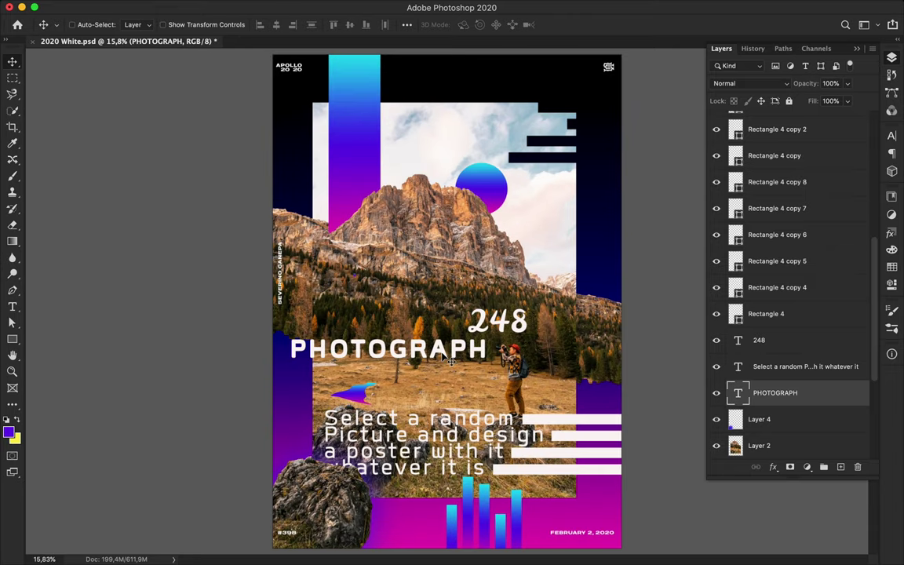
Open the Character panel and check the PHOTOGRAPH title's tracking value
left_click(892, 135)
left_click(835, 176)
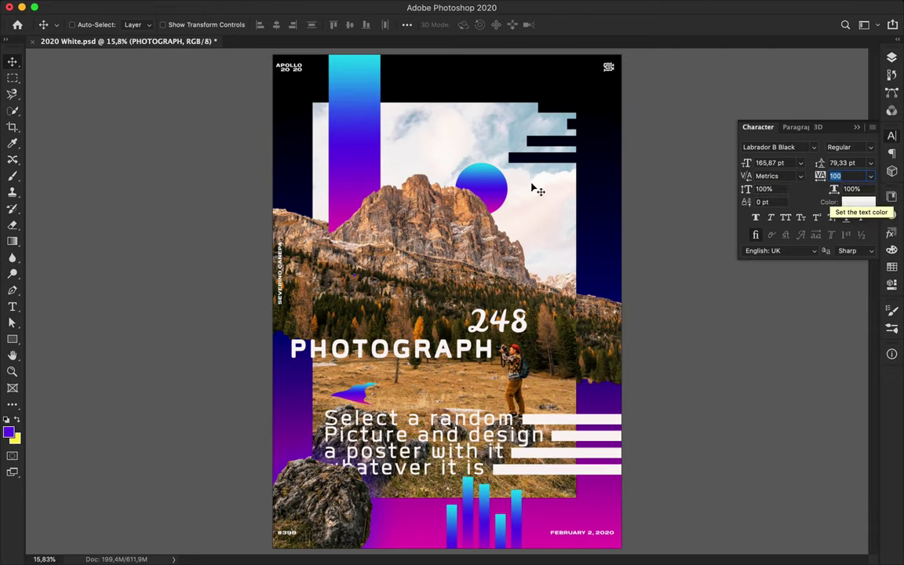
scroll(486, 182, "up", 3)
scroll(486, 182, "down", 3)
mouse_move(510, 234)
left_mouse_down()
mouse_move(578, 259)
mouse_move(572, 251)
left_mouse_up()
scroll(475, 316, "down", 3)
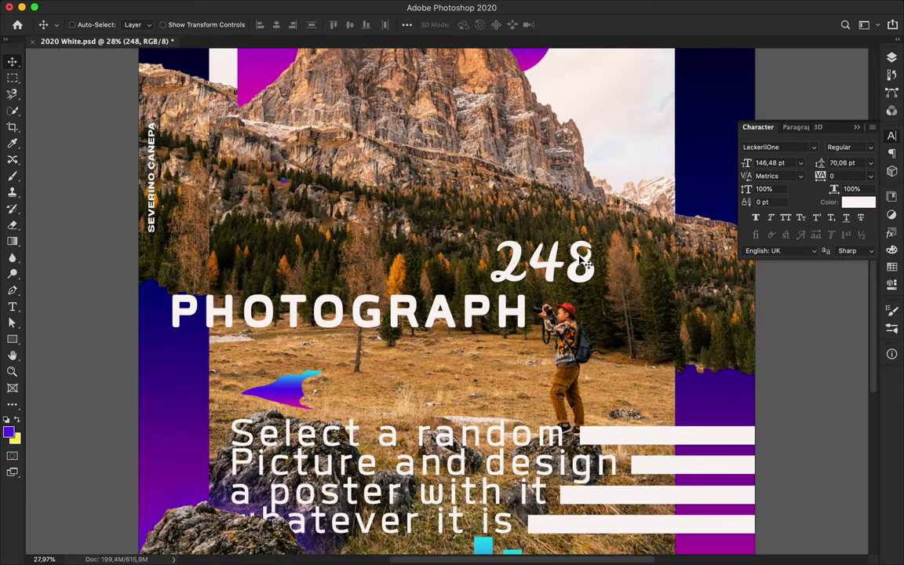
Duplicate PHOTOGRAPH in Labrador B Thin and offset it just above the bold title
left_click_drag(475, 316, 459, 265)
left_click(814, 147)
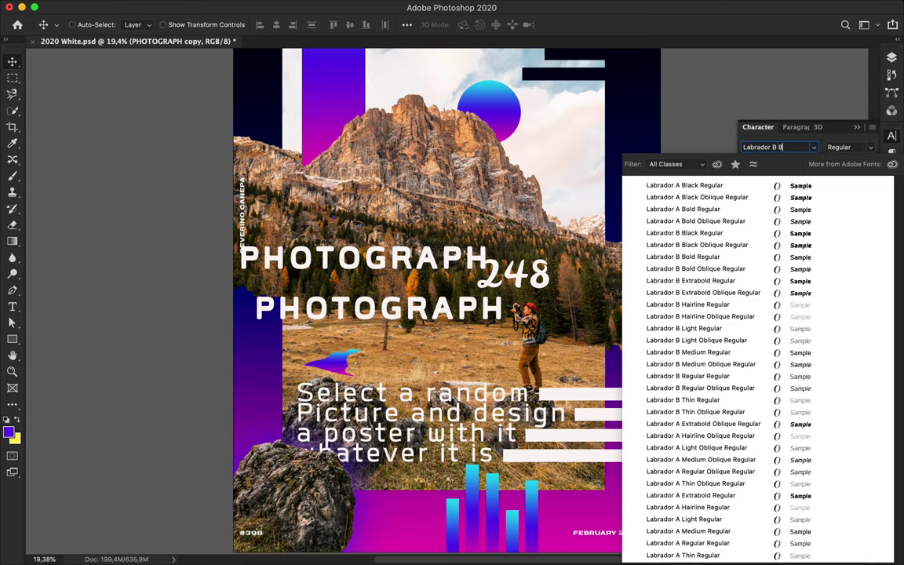
left_click(736, 405)
left_click_drag(416, 254, 430, 302)
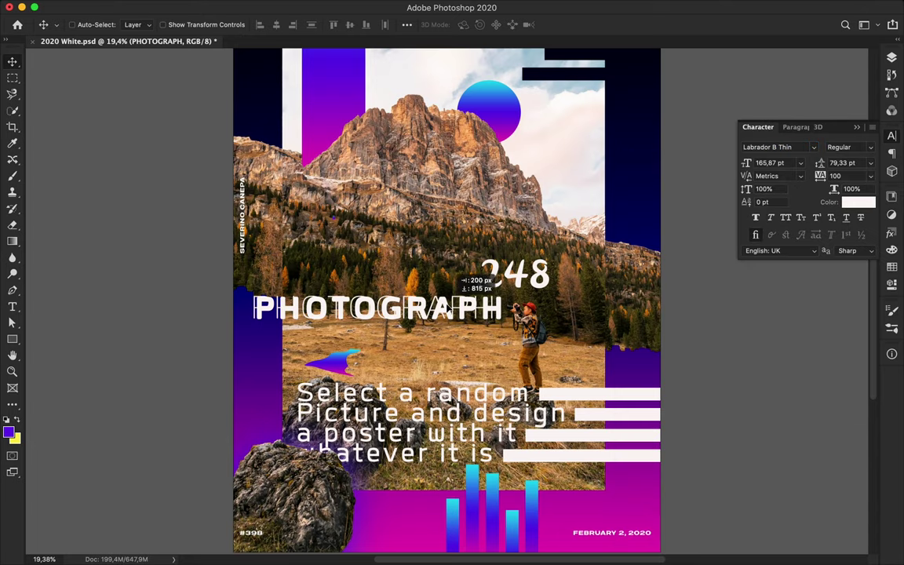
scroll(430, 301, "up", 3)
left_click_drag(314, 255, 331, 295)
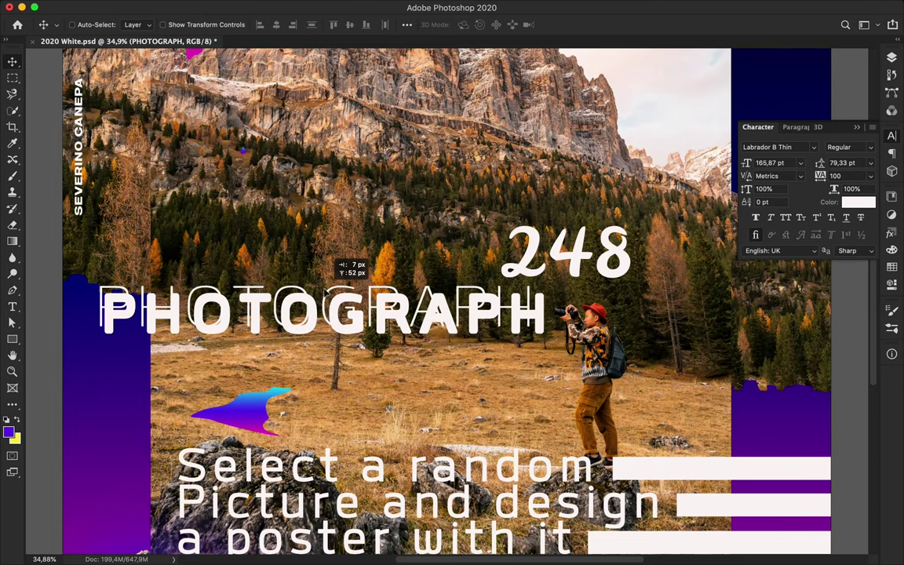
scroll(331, 295, "down", 2)
scroll(325, 306, "down", 4)
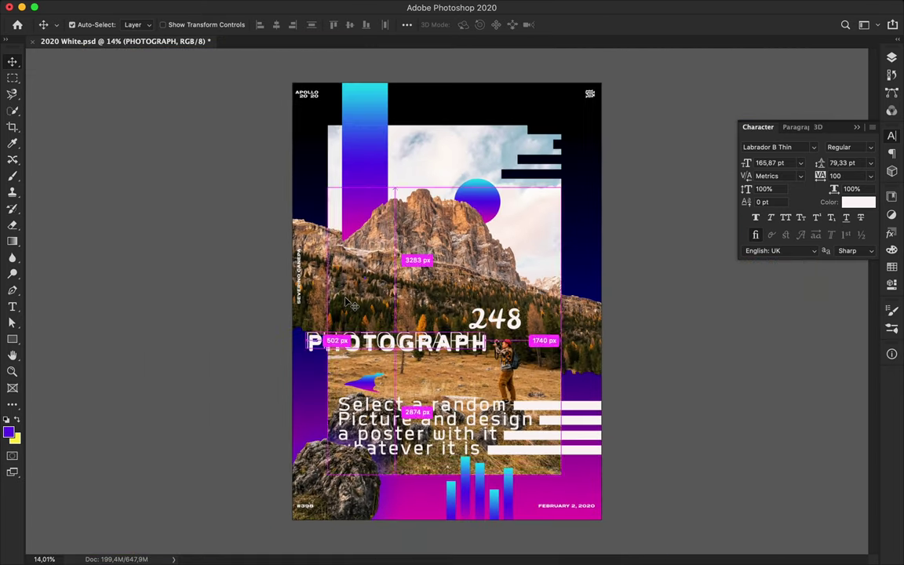
Save the poster as 2020 White.psd with Cmd+S
key("cmd+s")
left_click(657, 7)
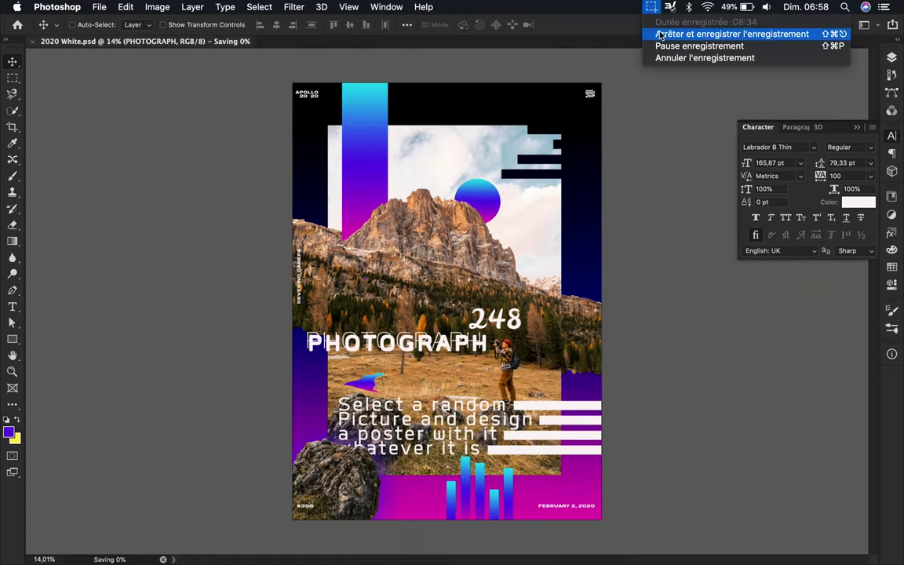